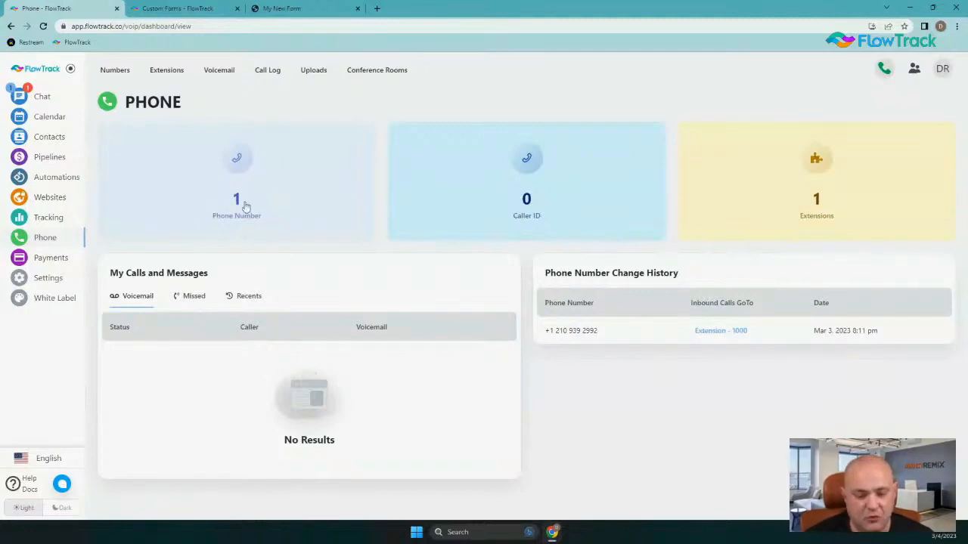
Go from the Phone Number card to Buy A Number, with United States and area code 210 prefilled
left_click(236, 167)
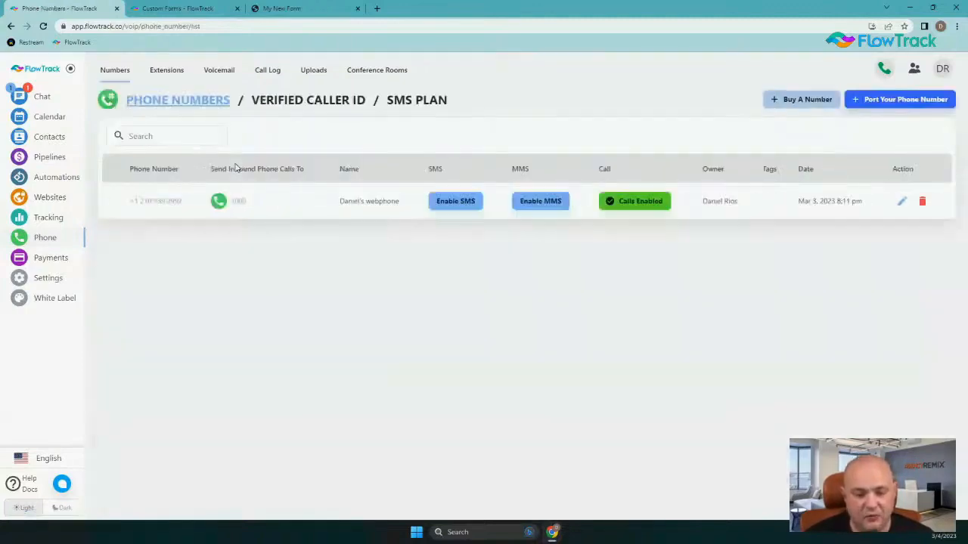
left_click(794, 101)
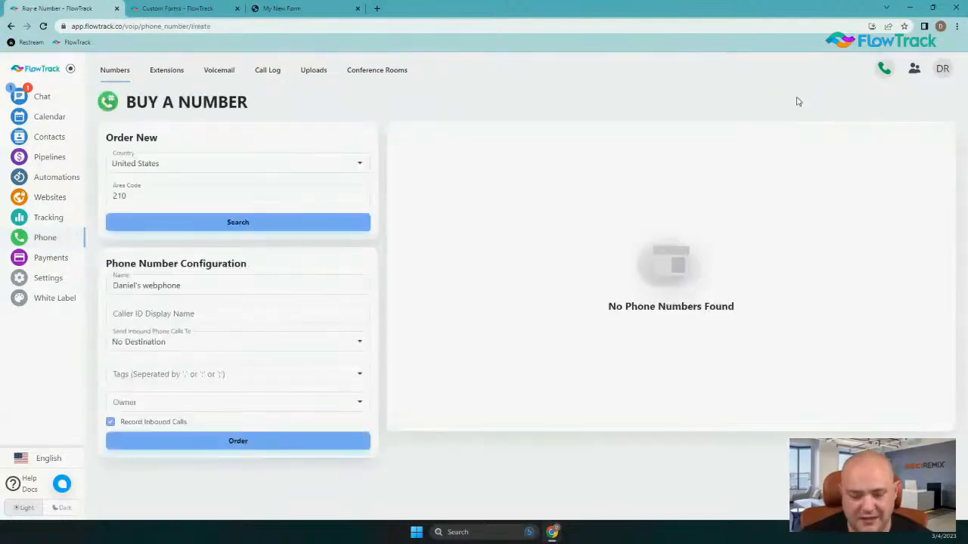
left_click(134, 192)
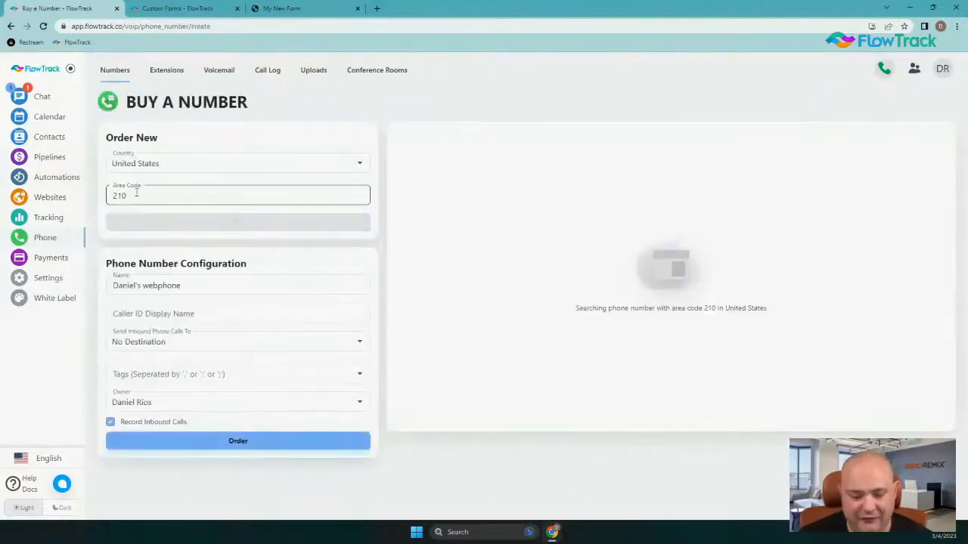
left_click_drag(134, 192, 109, 194)
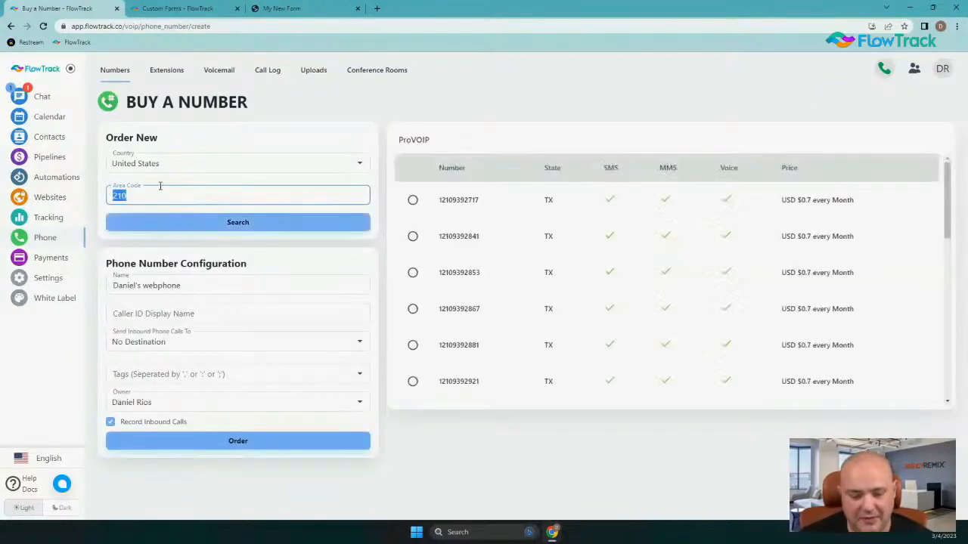
scroll(653, 260, "down", 1)
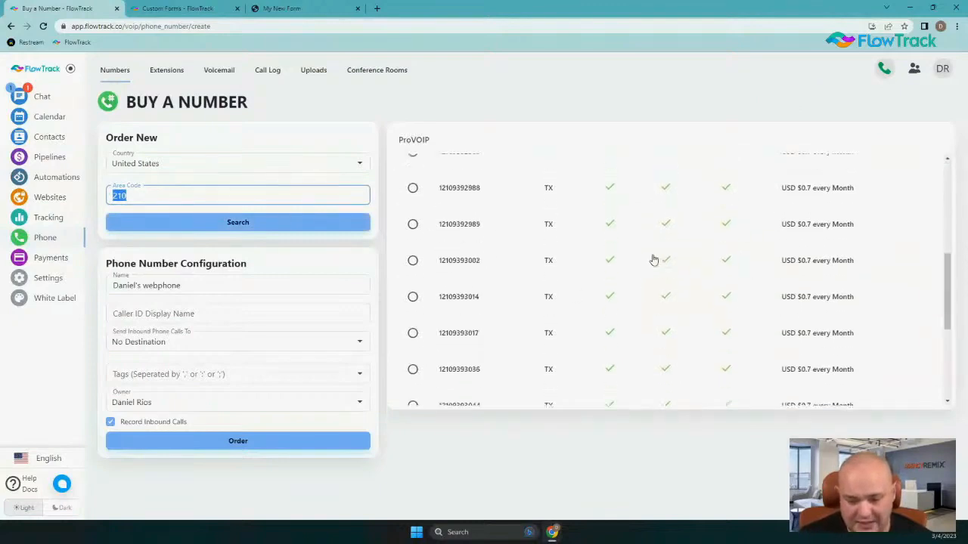
scroll(656, 264, "up", 1)
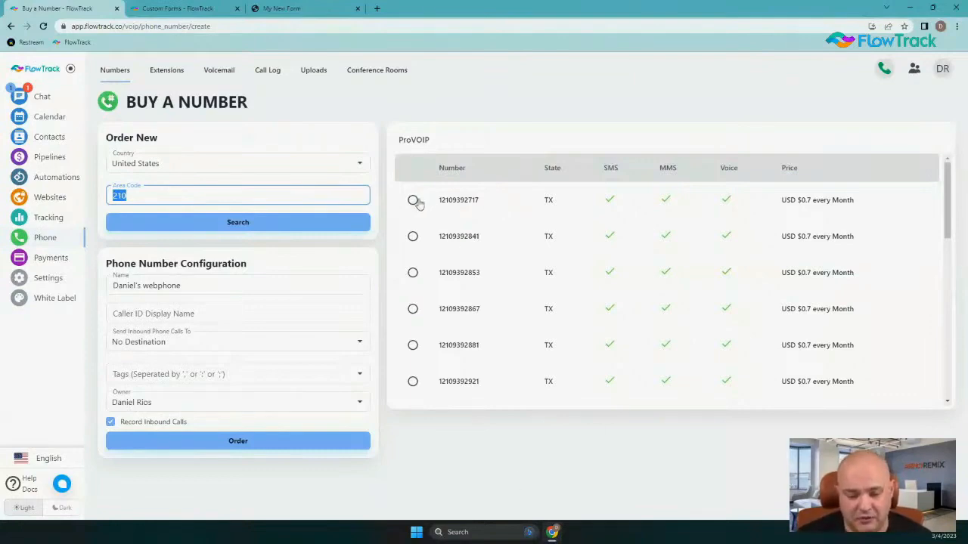
scroll(589, 257, "down", 8)
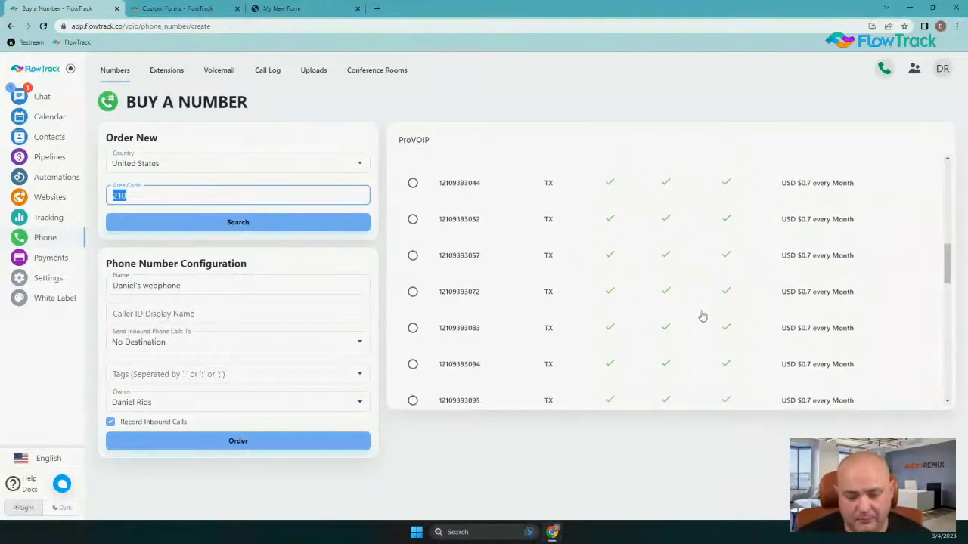
left_click(413, 329)
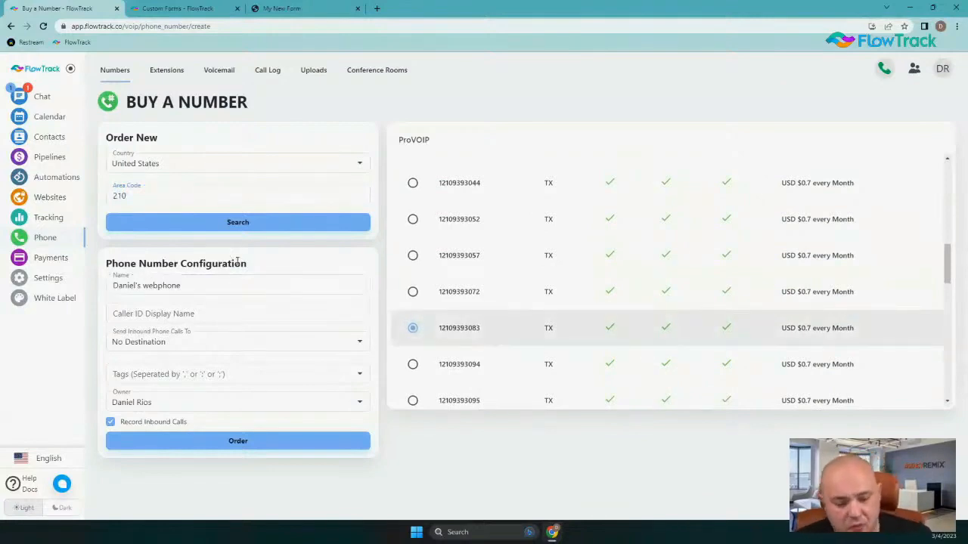
left_click_drag(188, 280, 38, 296)
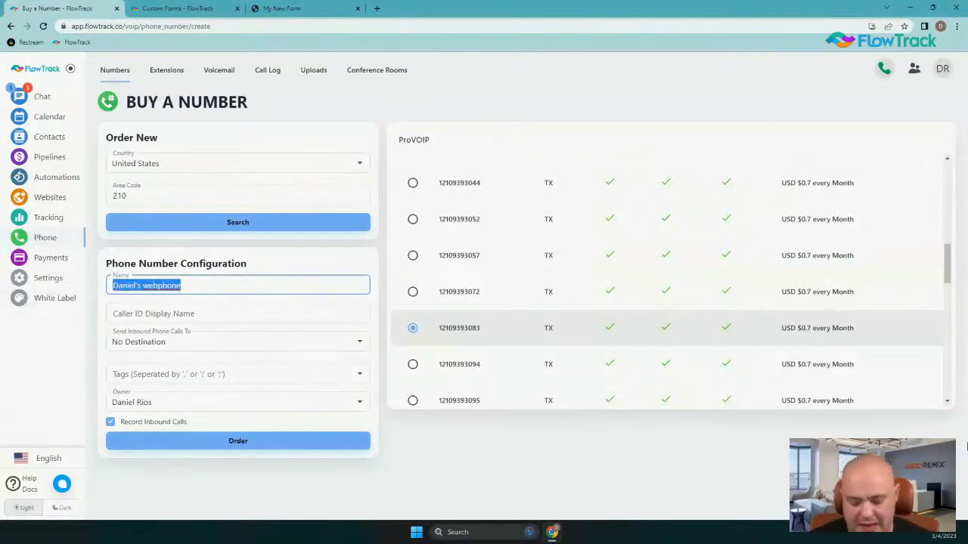
type("Mas")
key("BackSpace")
key("BackSpace")
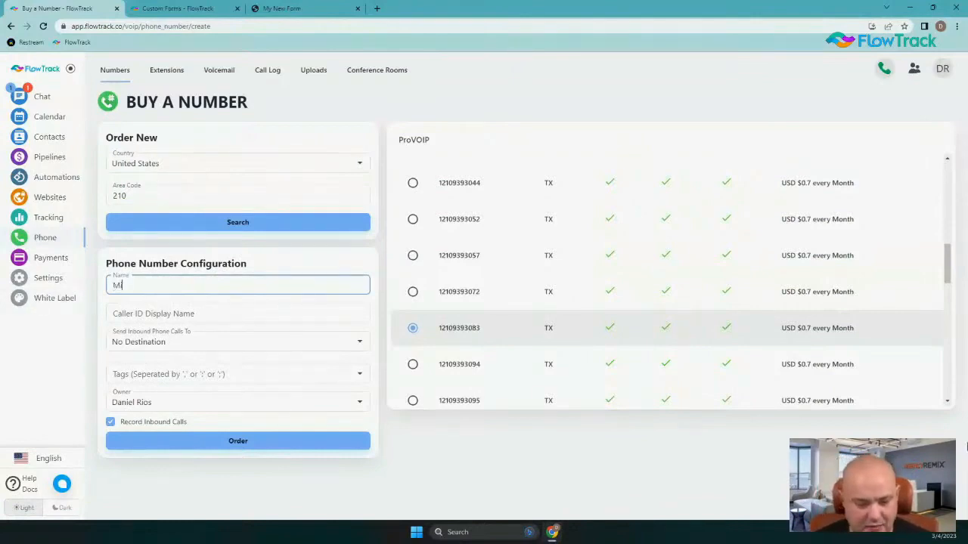
type("ain Number")
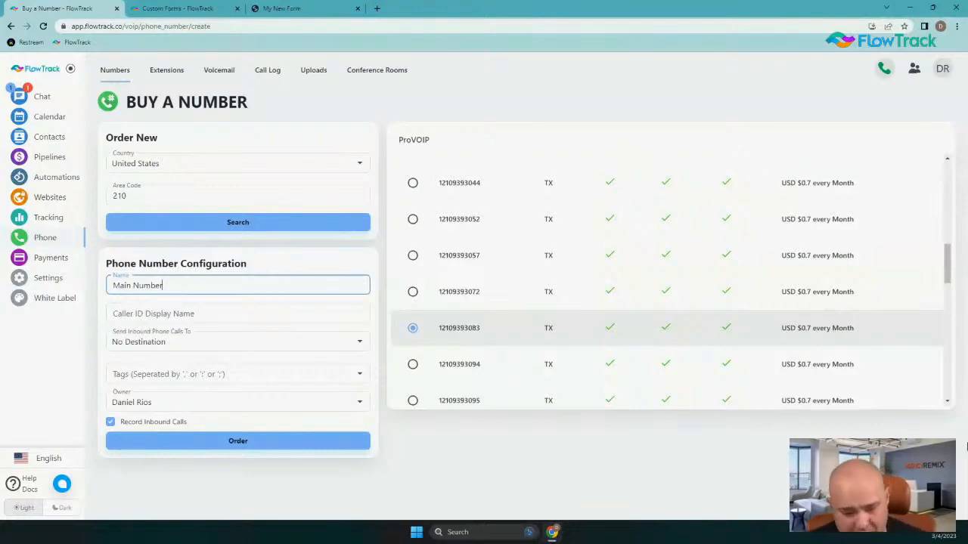
type("m")
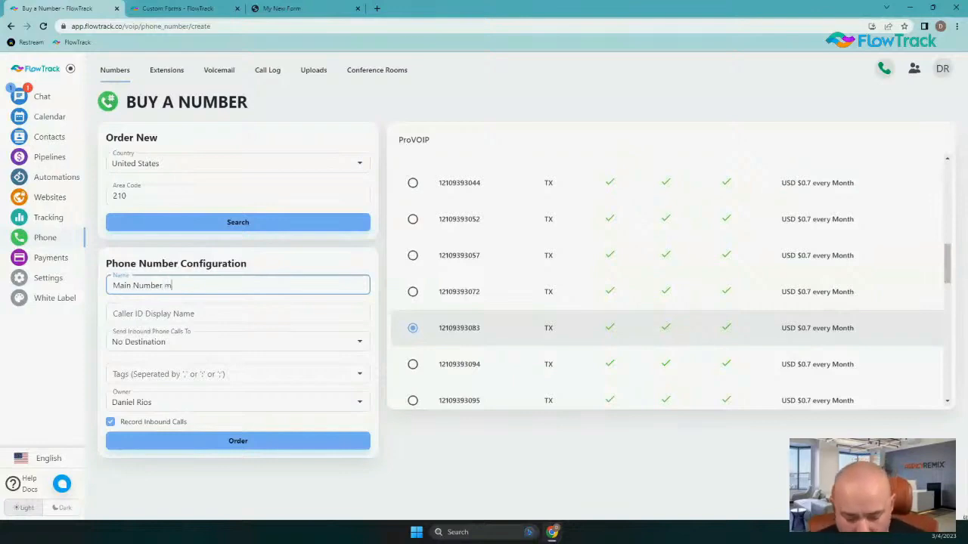
key("BackSpace")
type("|")
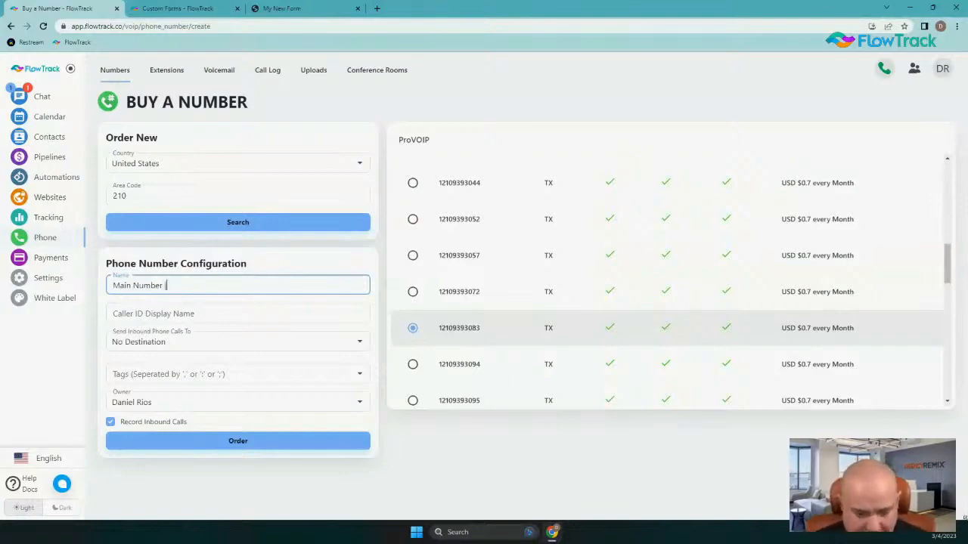
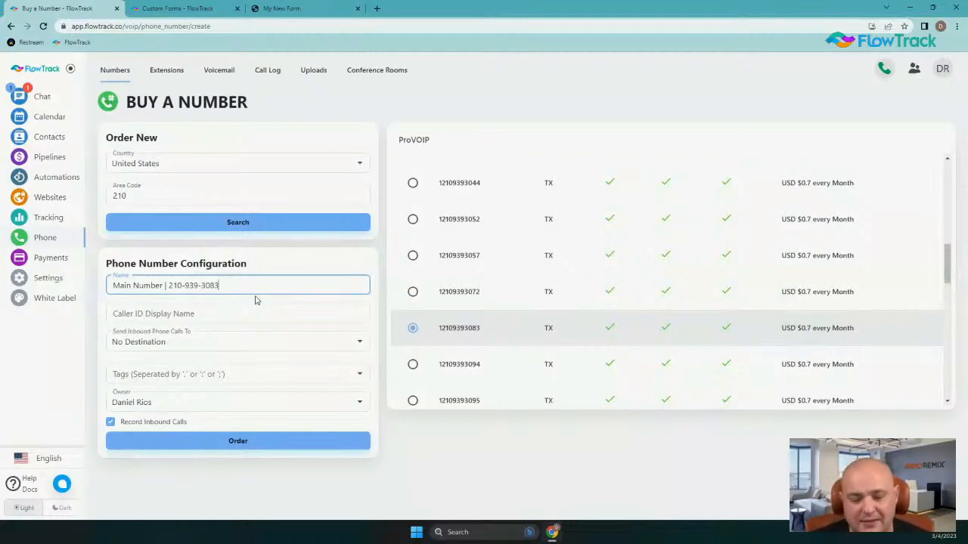
left_click_drag(242, 285, 103, 279)
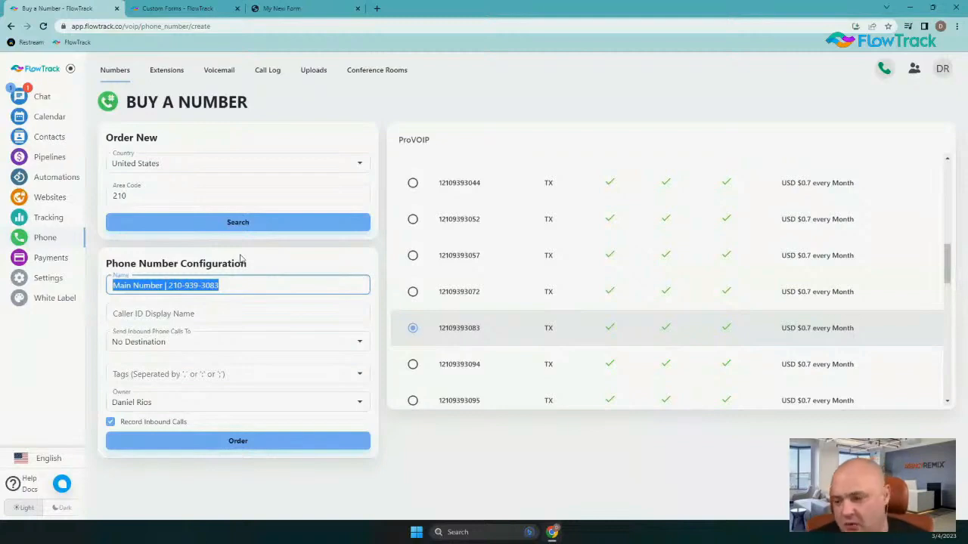
left_click(163, 310)
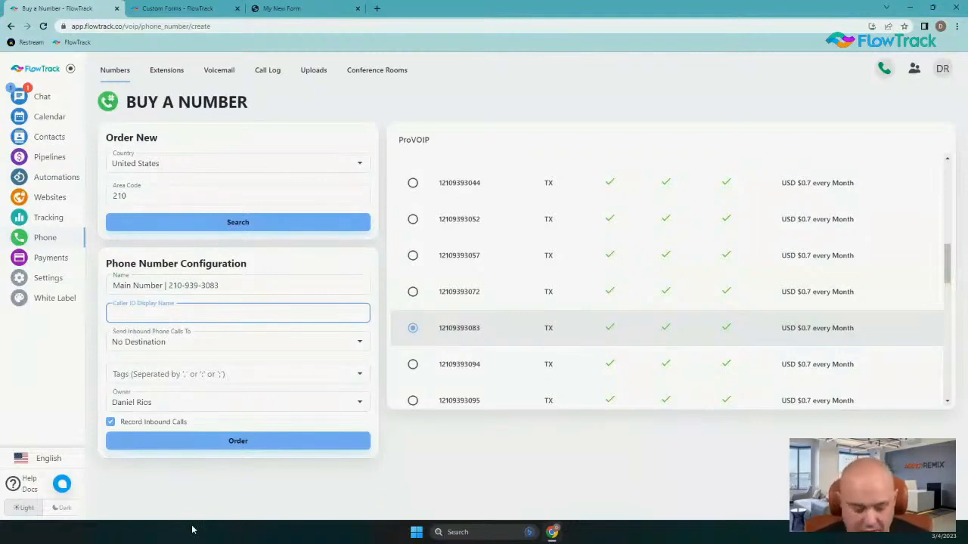
Enter 'FlowTrack' as the Caller ID Display Name, correcting the lowercase t
type("Flowtrack")
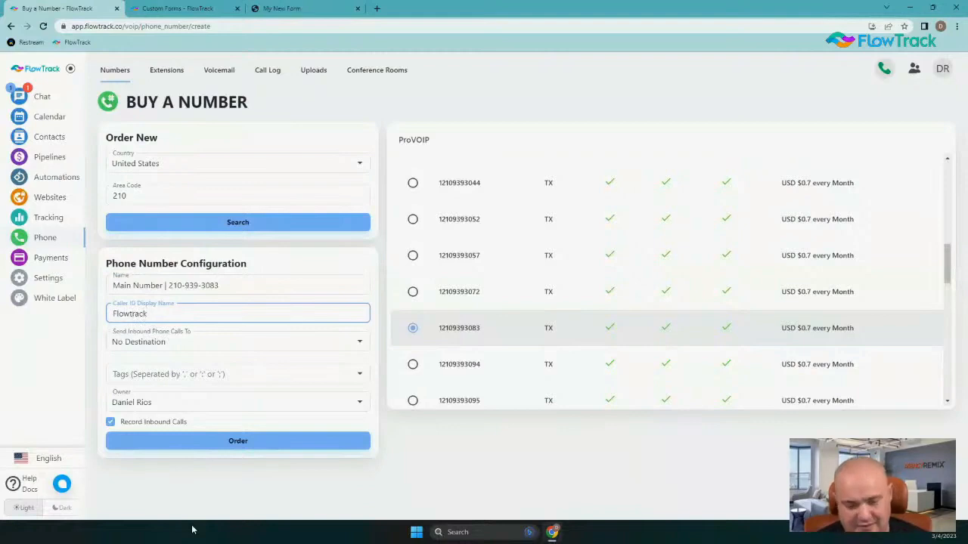
key("Left")
key("Left")
key("Left")
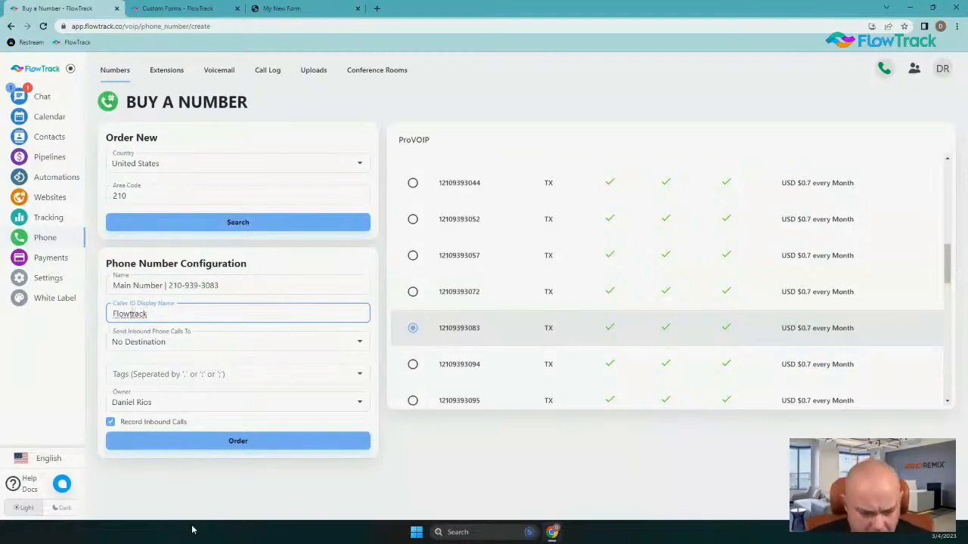
key("BackSpace")
type("T")
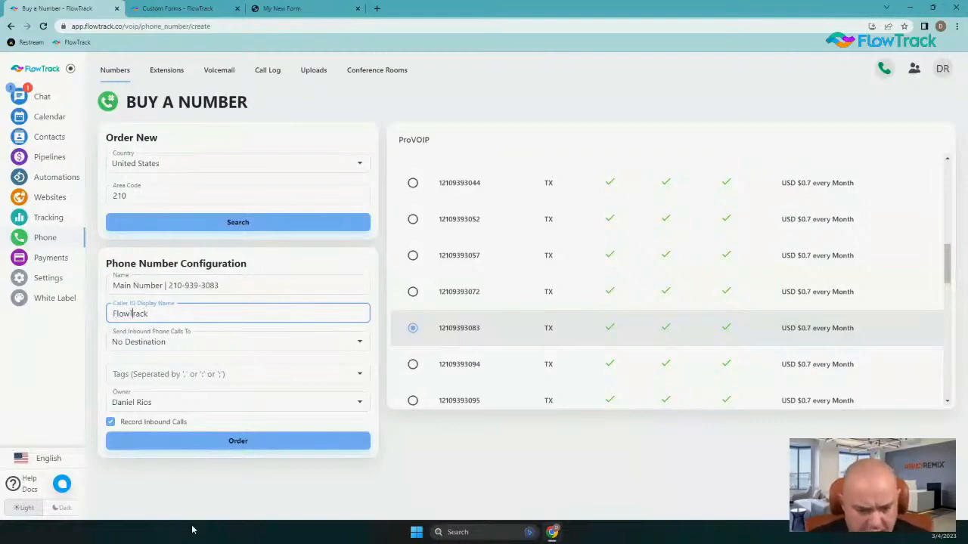
left_click(214, 342)
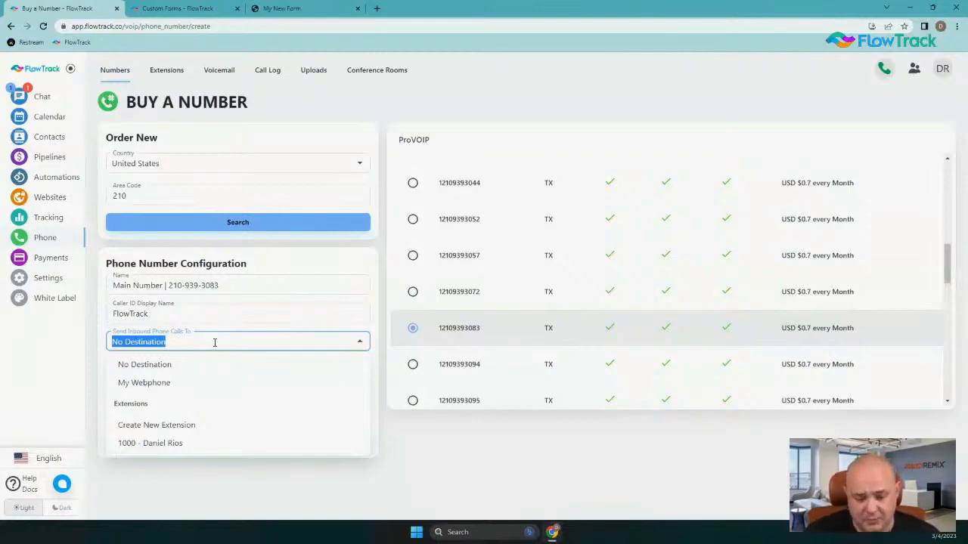
Set Send Inbound Phone Calls To back to No Destination after briefly choosing My Webphone
left_click(143, 383)
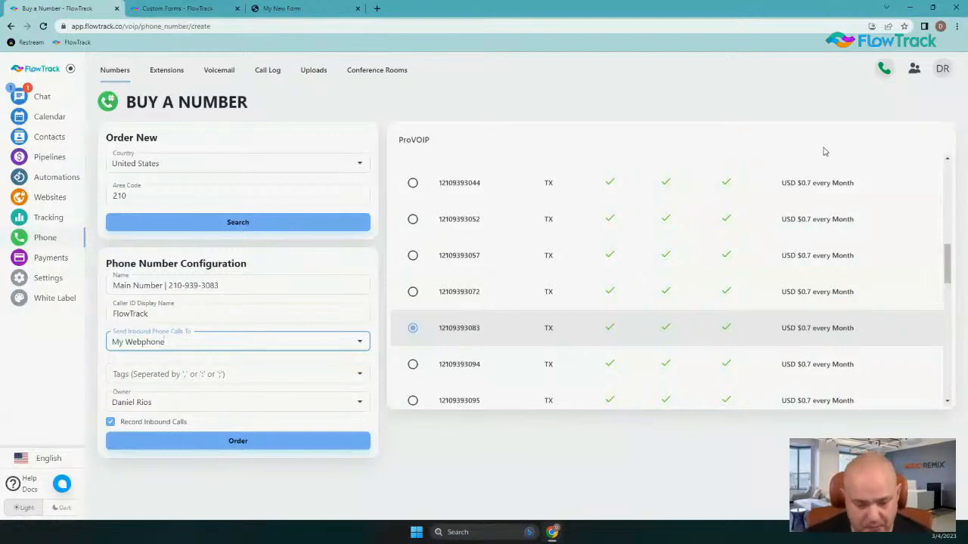
left_click(225, 342)
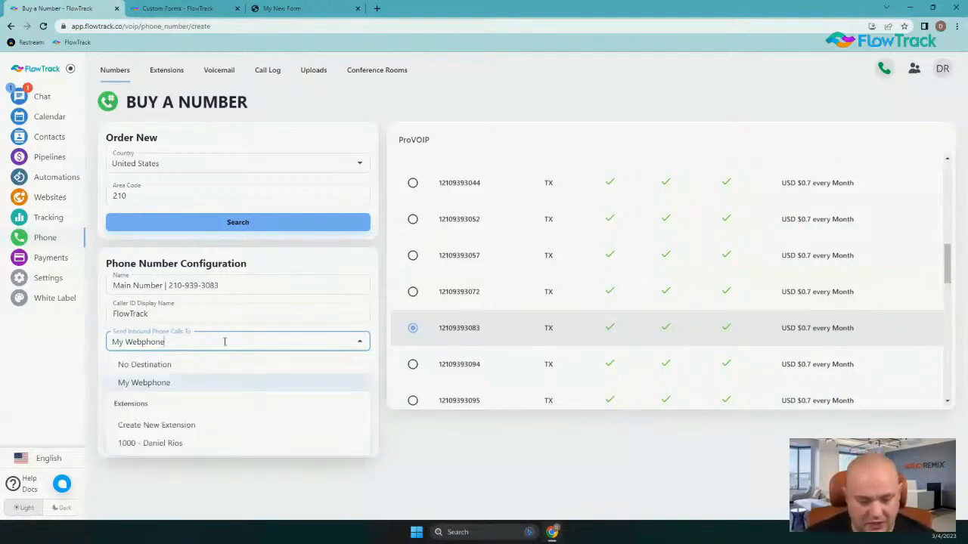
left_click(217, 364)
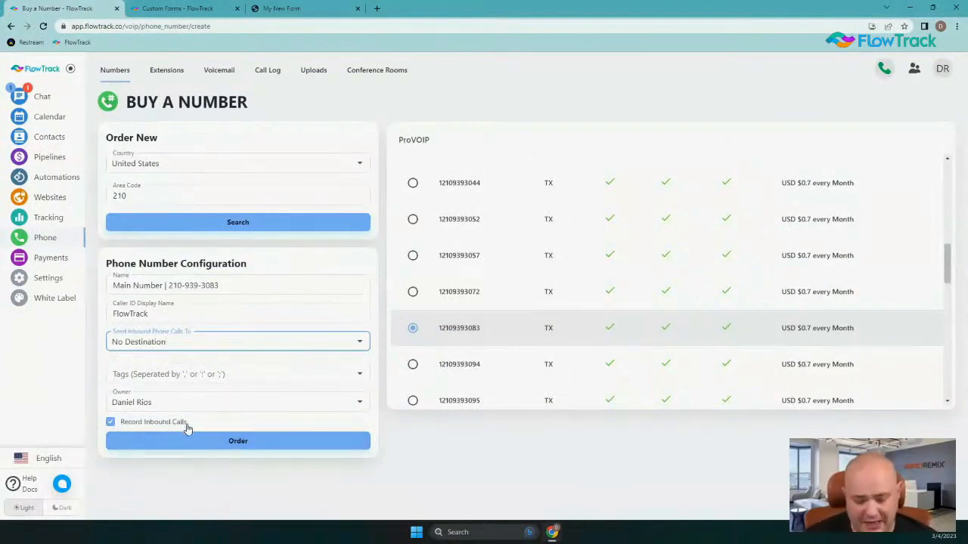
left_click(244, 442)
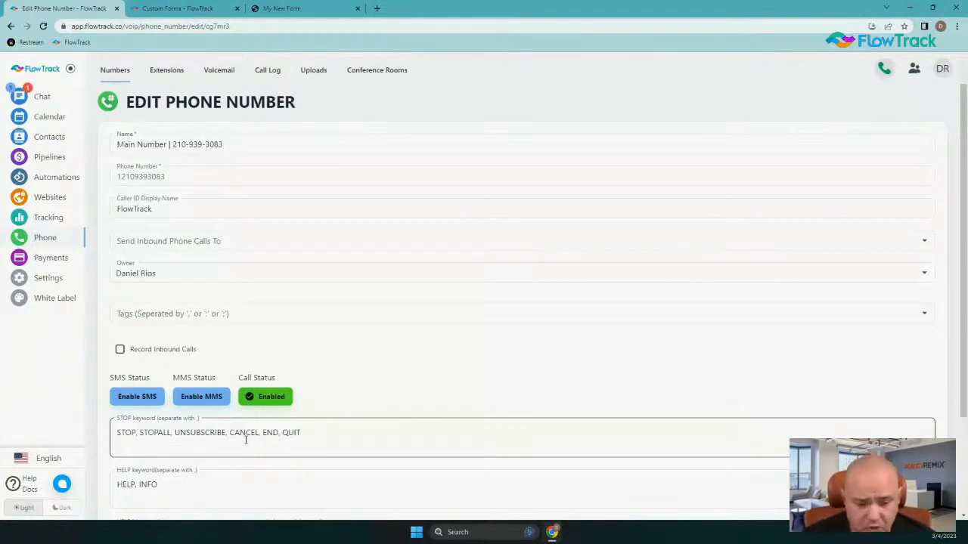
scroll(345, 363, "down", 2)
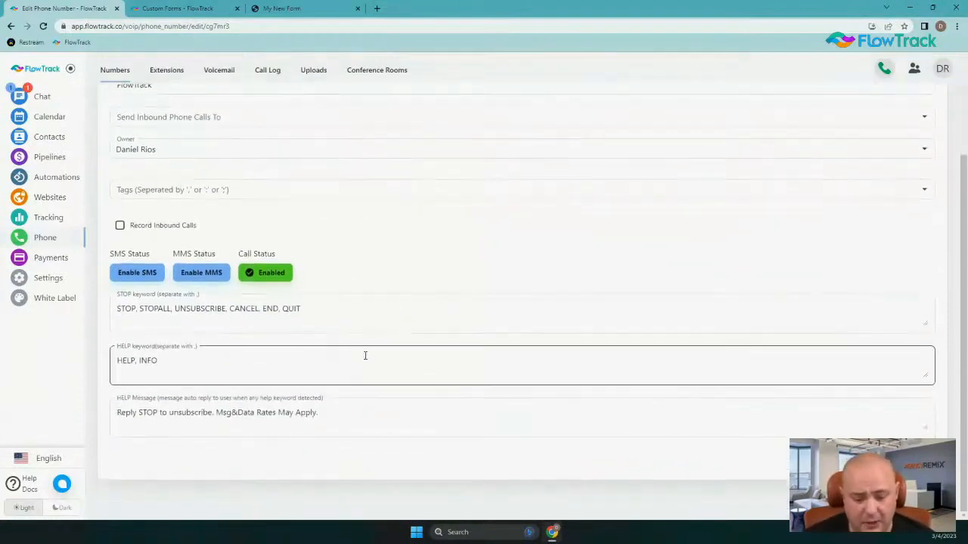
scroll(227, 332, "up", 2)
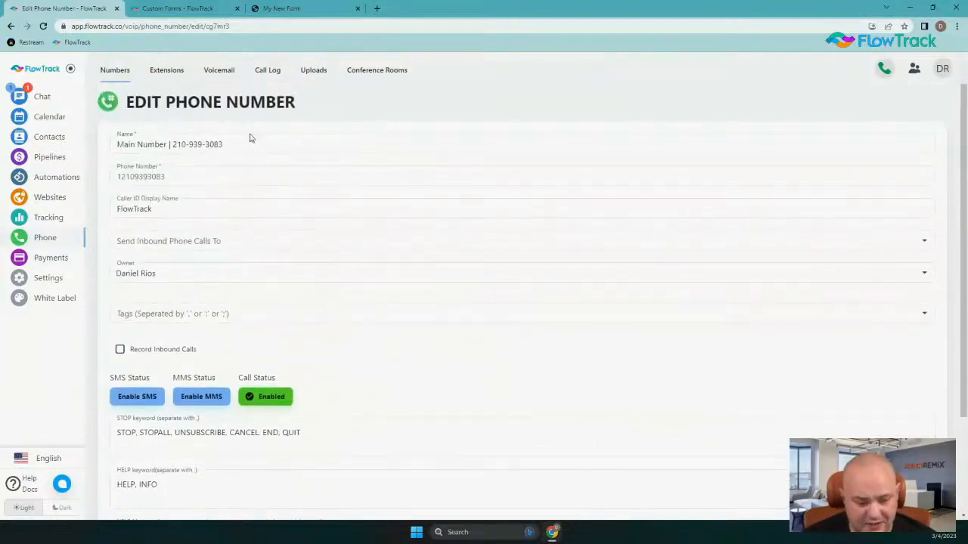
scroll(250, 249, "down", 2)
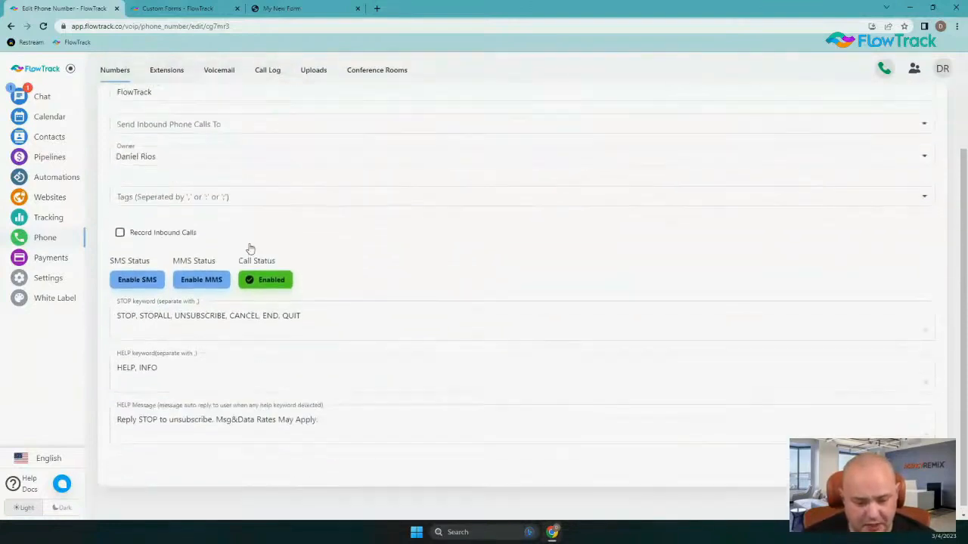
left_click(120, 227)
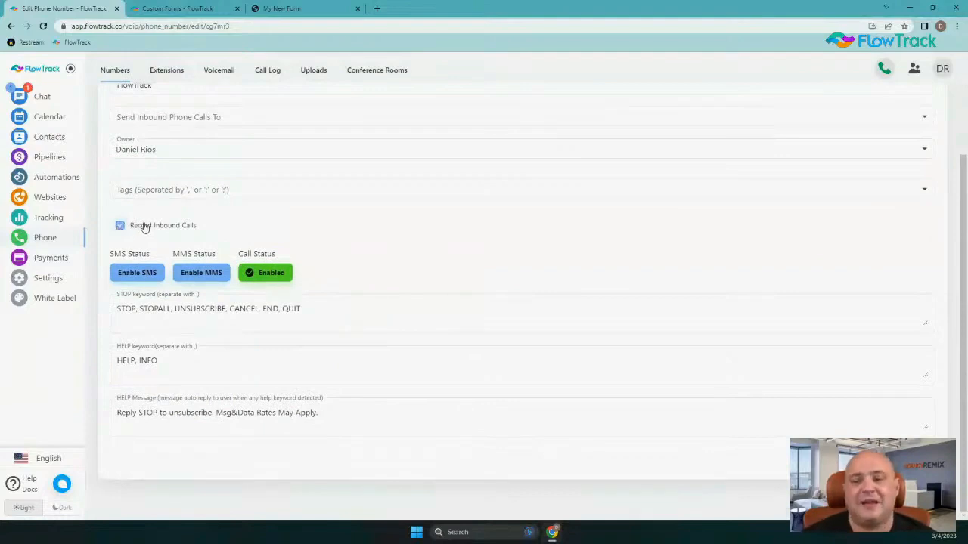
scroll(212, 261, "up", 3)
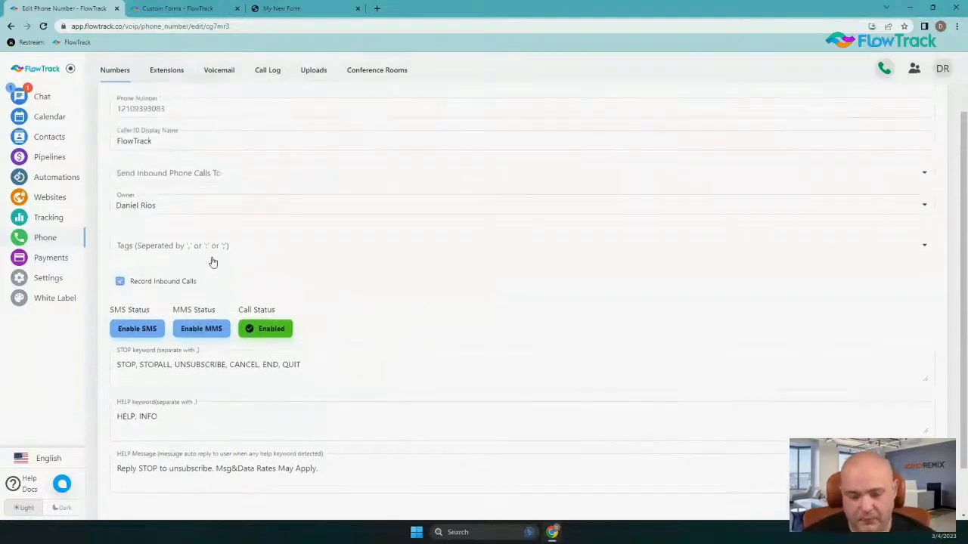
scroll(212, 259, "down", 3)
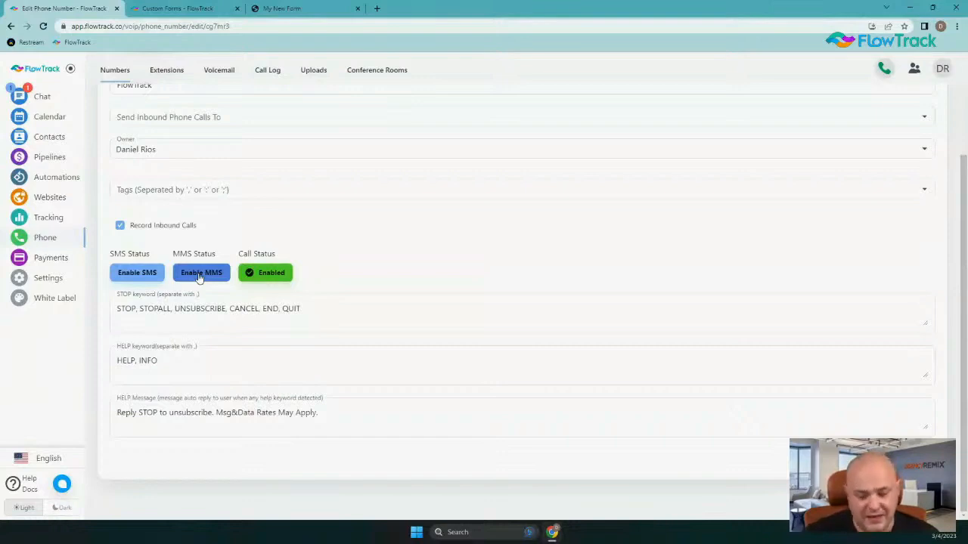
Choose Enable SMS under SMS Status to bring up the Create Your SMS Plan dialog
left_click(150, 274)
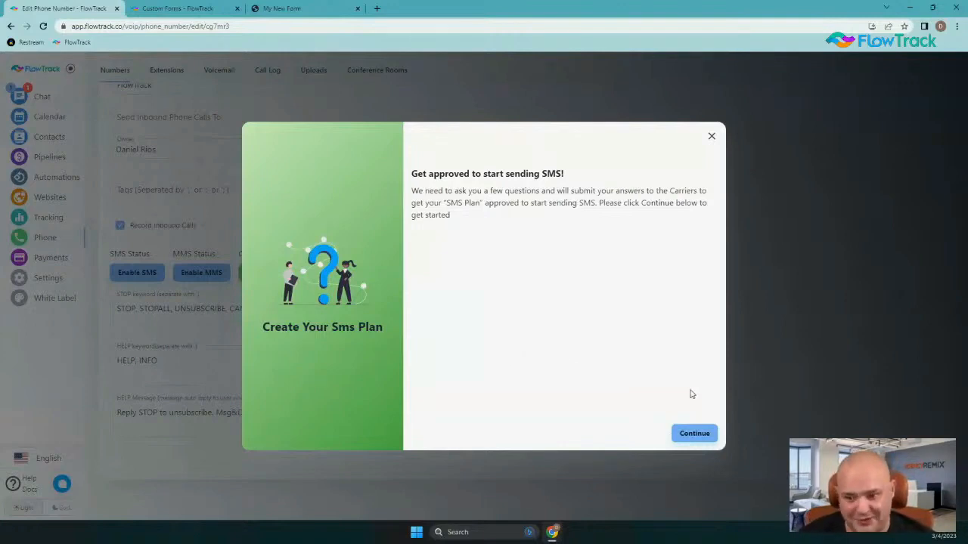
Continue past the 'Get approved to start sending SMS!' introduction
left_click(702, 434)
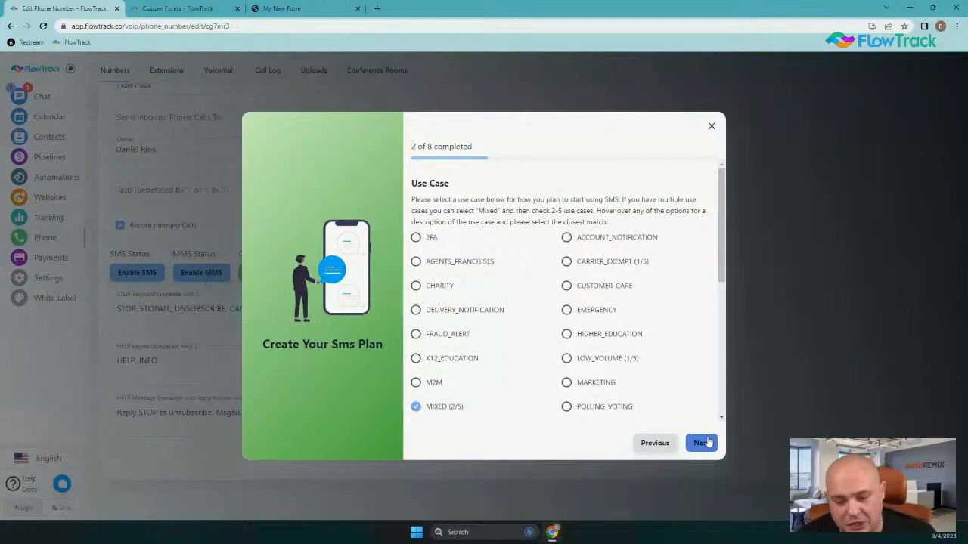
Under MIXED, tick MARKETING, 2FA, ACCOUNT_NOTIFICATION, CUSTOMER_CARE and DELIVERY_NOTIFICATION
scroll(454, 302, "down", 2)
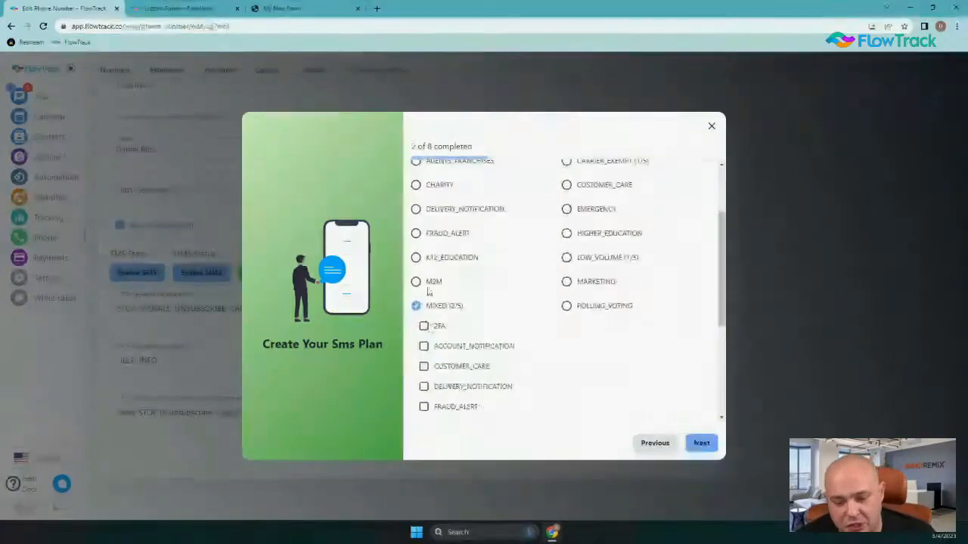
scroll(582, 227, "up", 1)
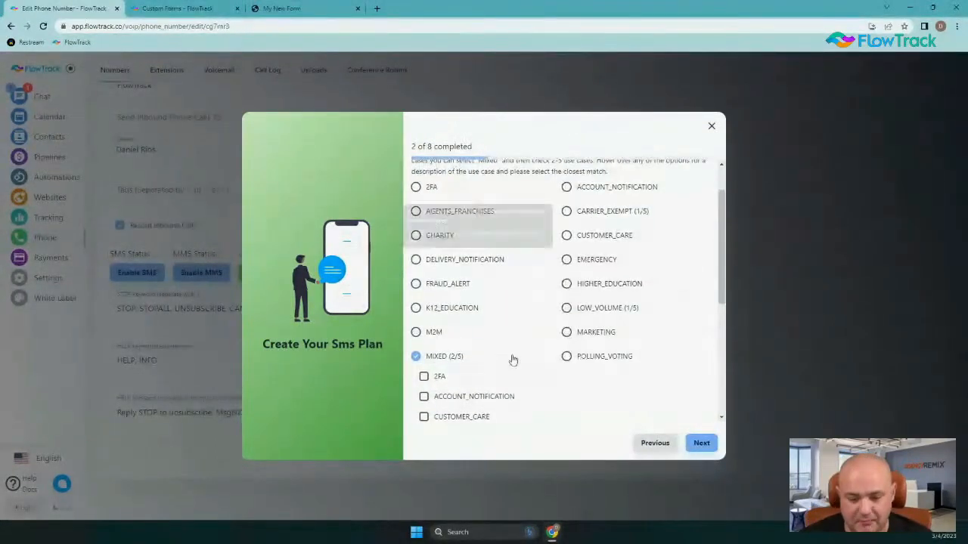
scroll(529, 274, "down", 2)
scroll(529, 273, "down", 2)
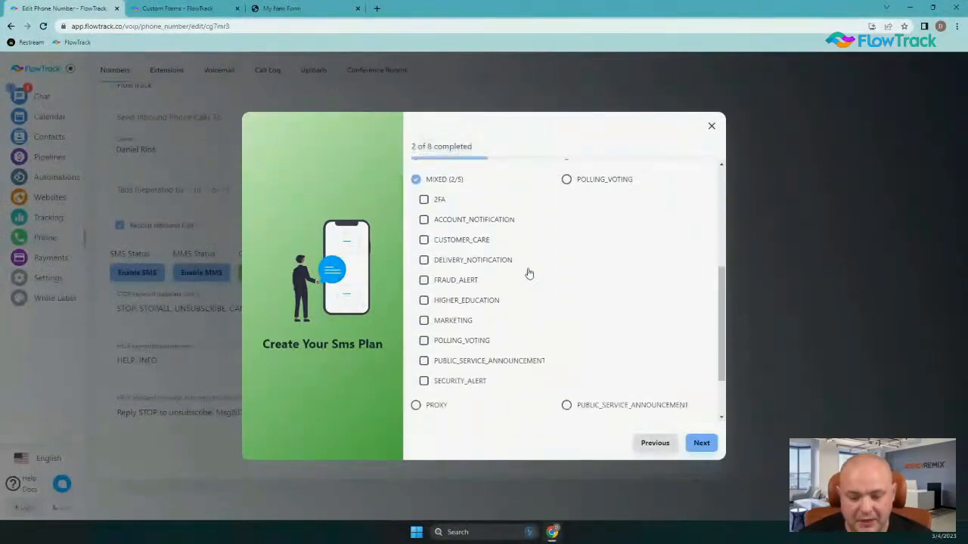
scroll(527, 272, "up", 2)
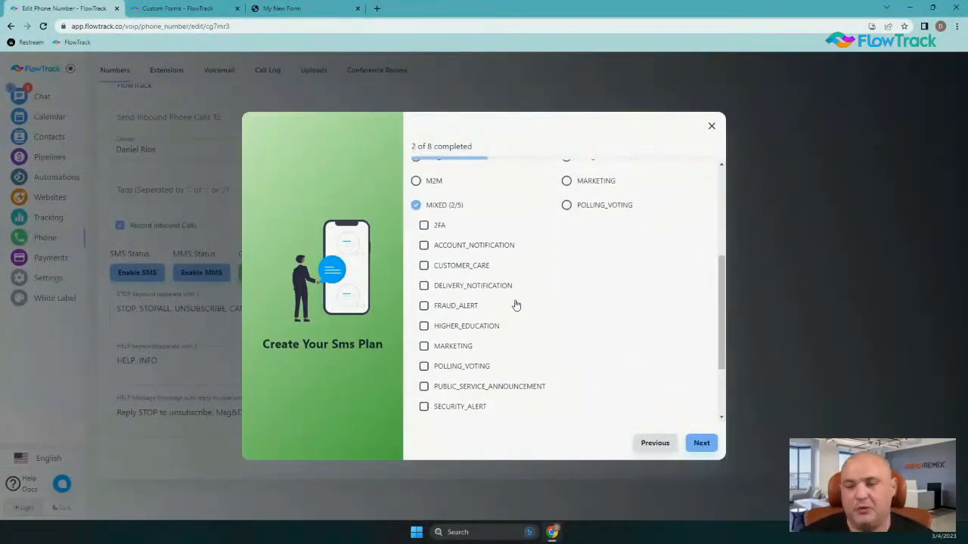
left_click(425, 348)
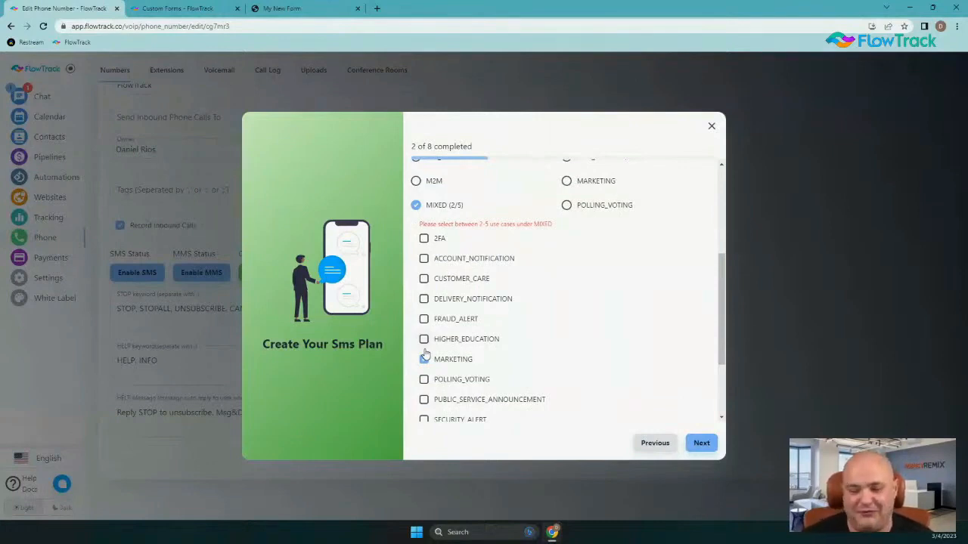
left_click(436, 240)
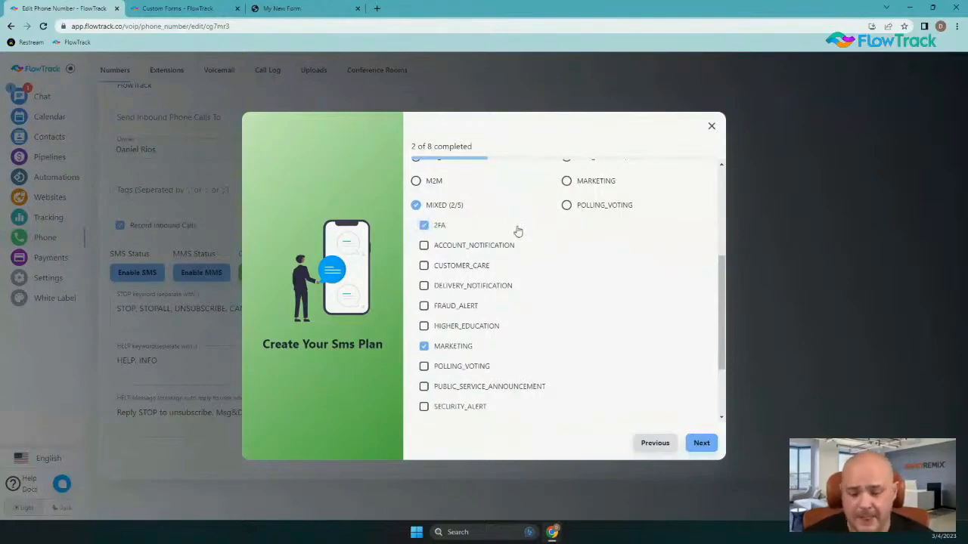
left_click(423, 246)
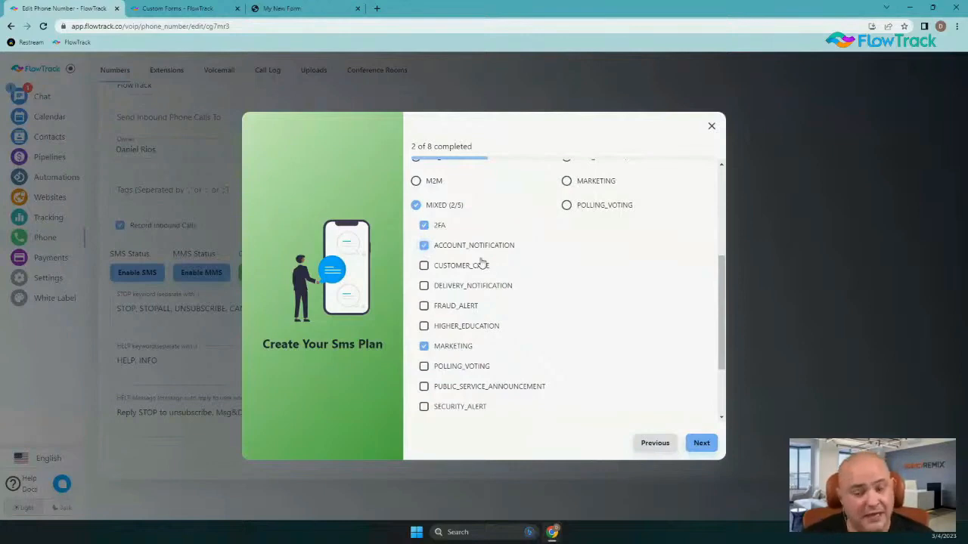
left_click(425, 265)
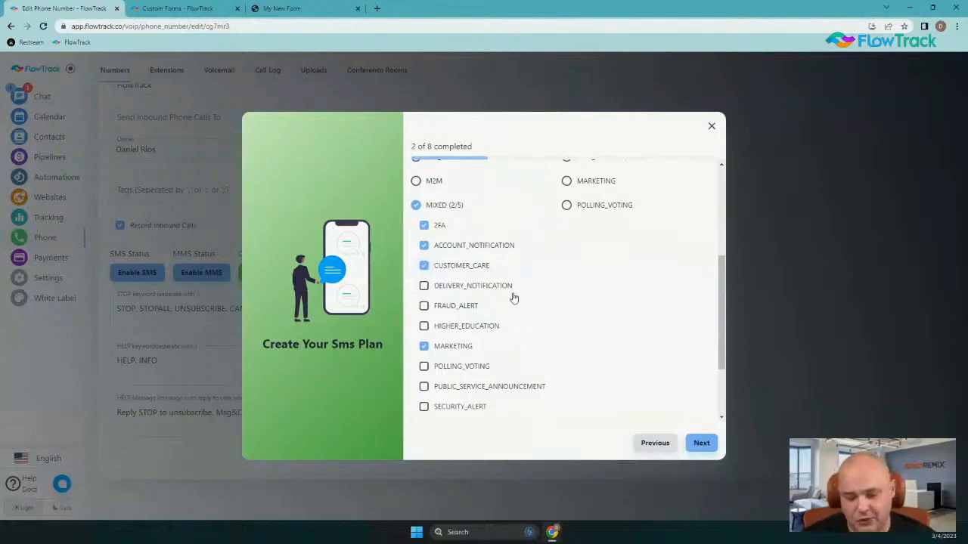
left_click(437, 294)
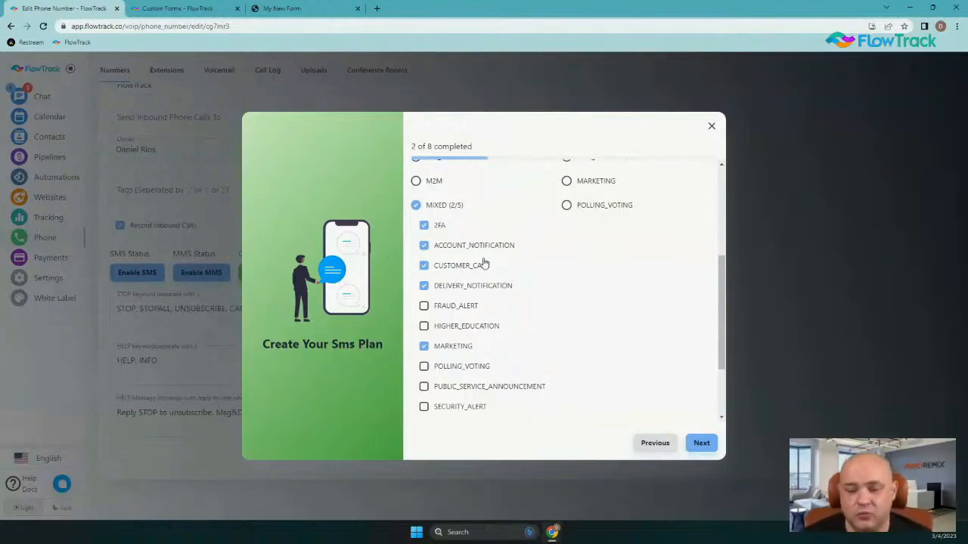
scroll(618, 353, "down", 3)
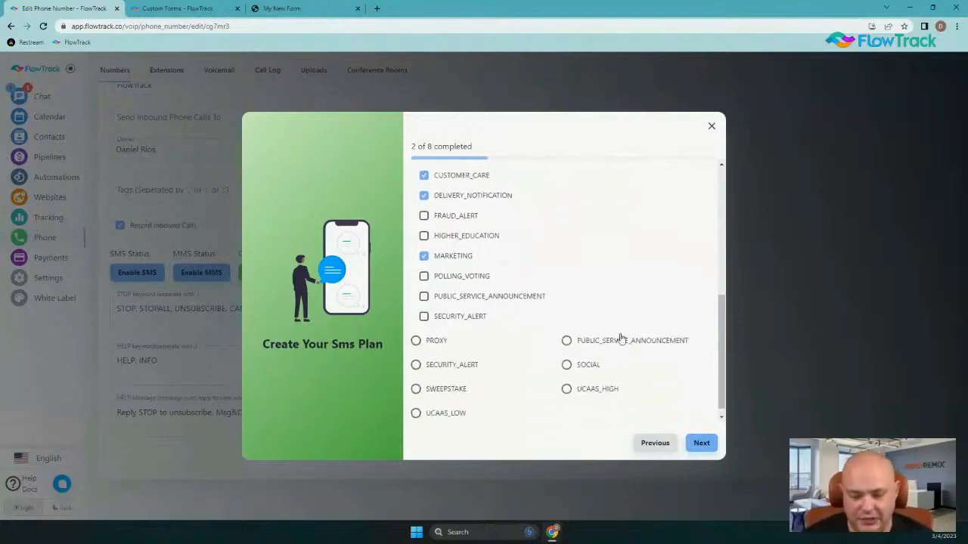
scroll(629, 337, "up", 3)
On the Brand step, confirm LocalRemix LLC as the brand and advance to the Opt-In/Opt-Out step
left_click(700, 443)
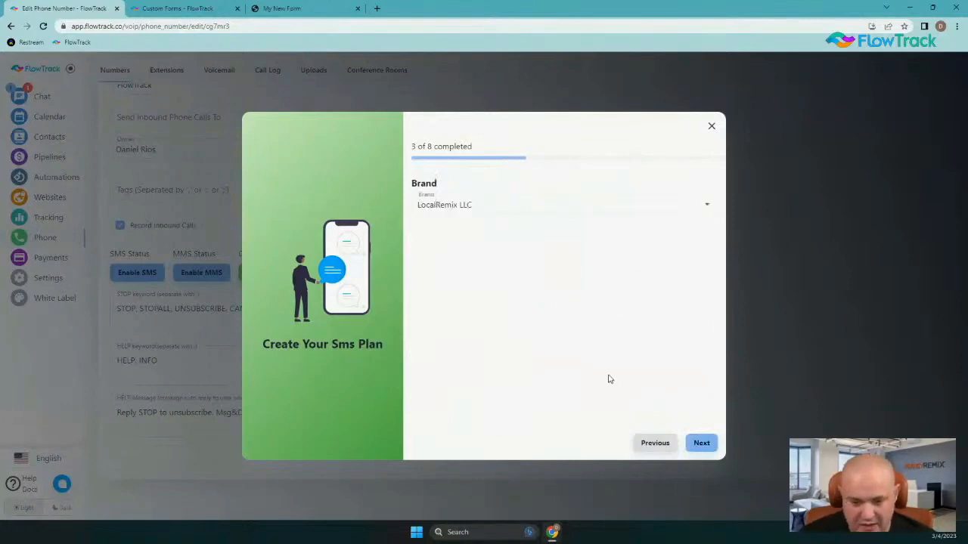
left_click(444, 201)
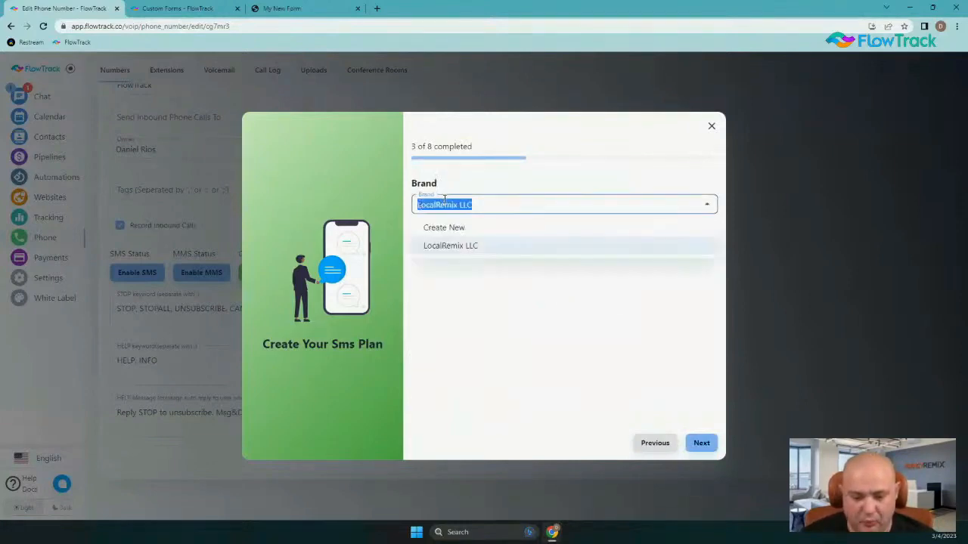
left_click(470, 302)
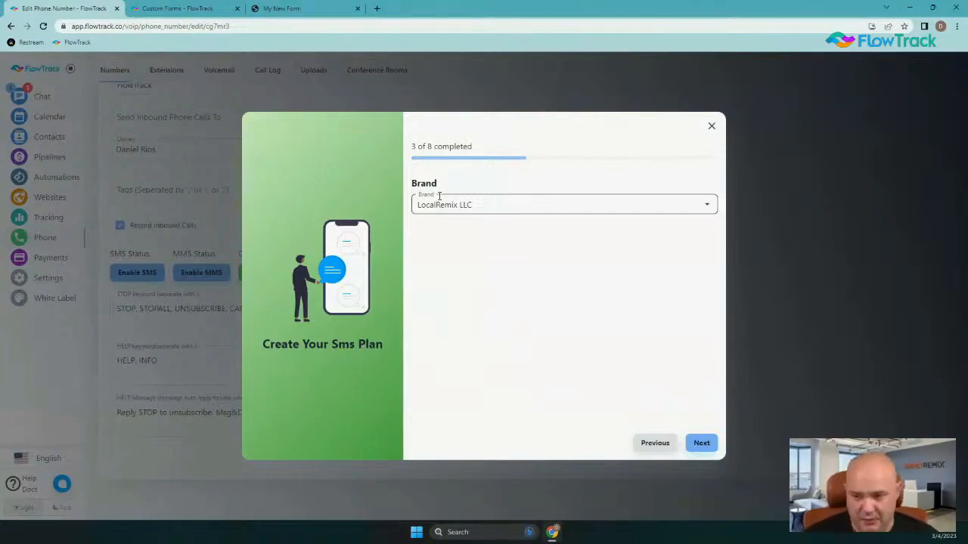
left_click(701, 444)
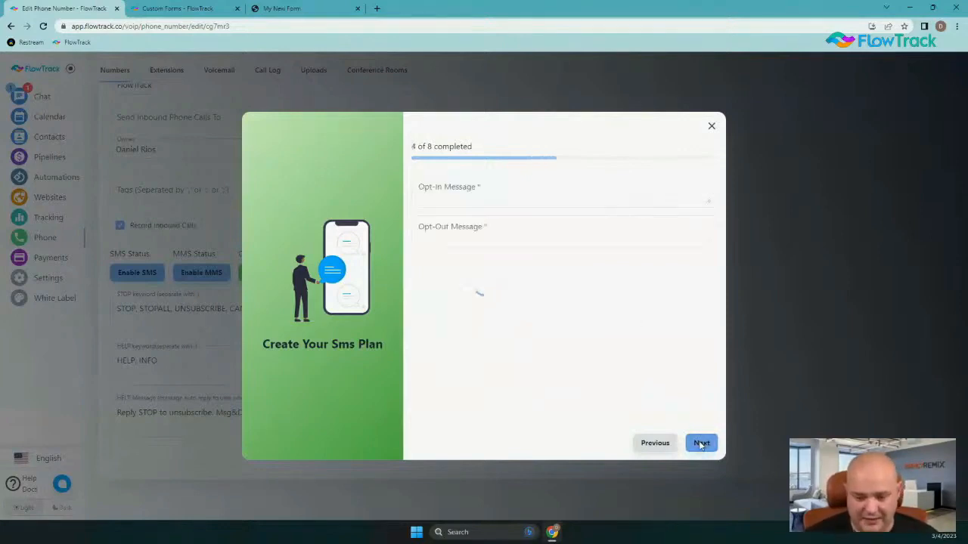
Go back to the Brand step and return so the LocalRemix LLC opt-in and opt-out messages prefill
left_click(651, 447)
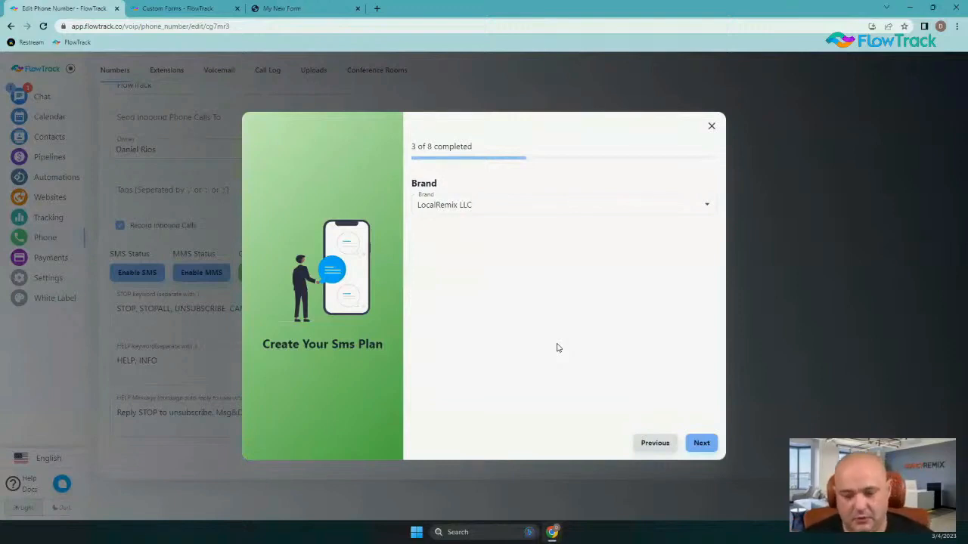
left_click(701, 443)
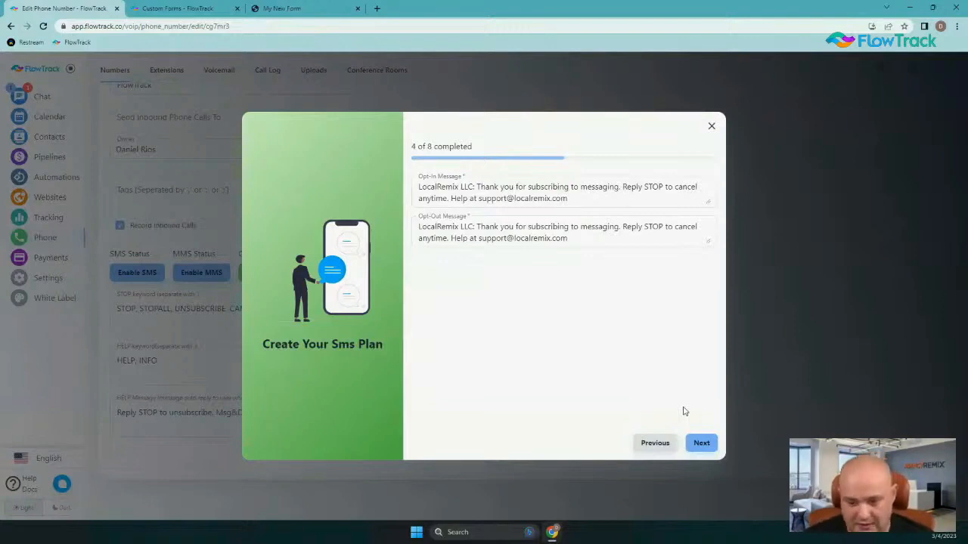
Change the opt-out message to end 'Reply START to subscribe' and advance the wizard to step 5
left_click(567, 197)
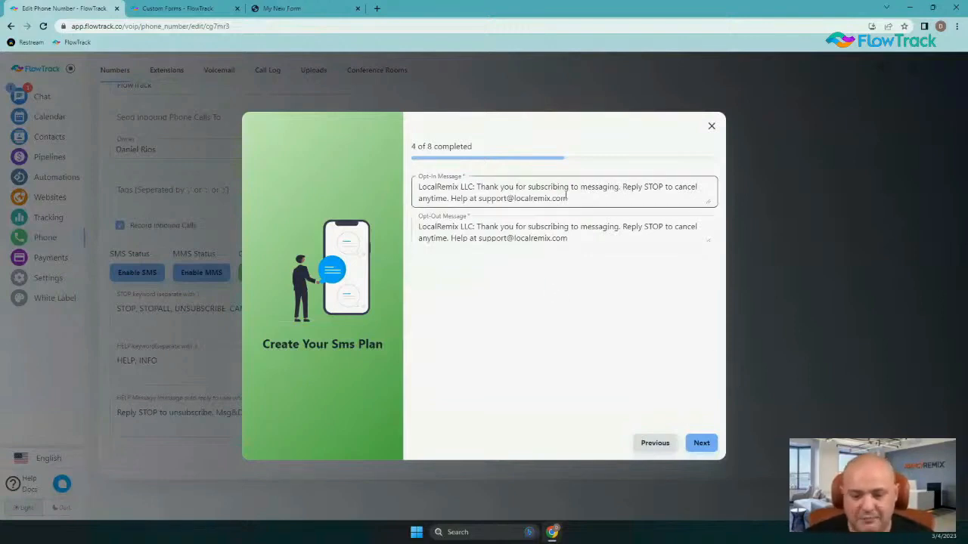
left_click(422, 195)
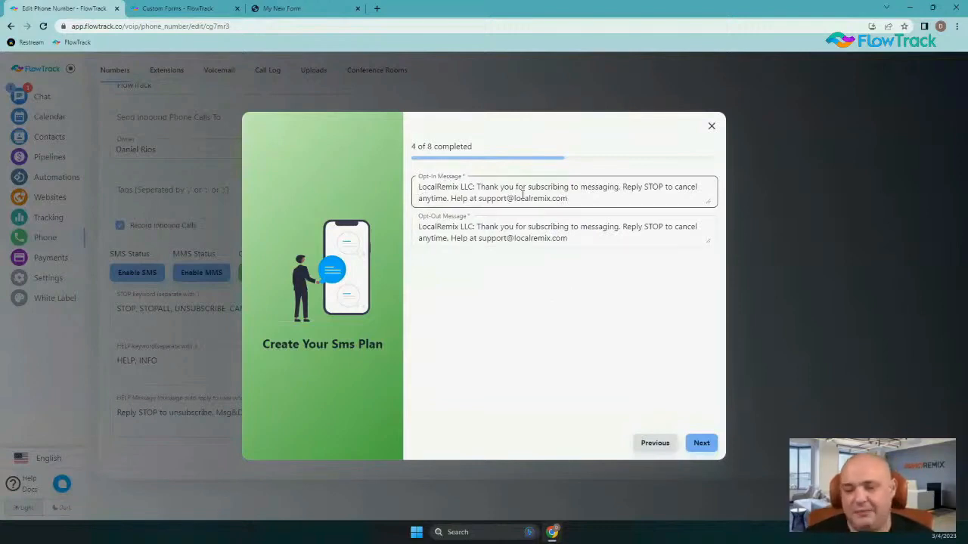
left_click(493, 227)
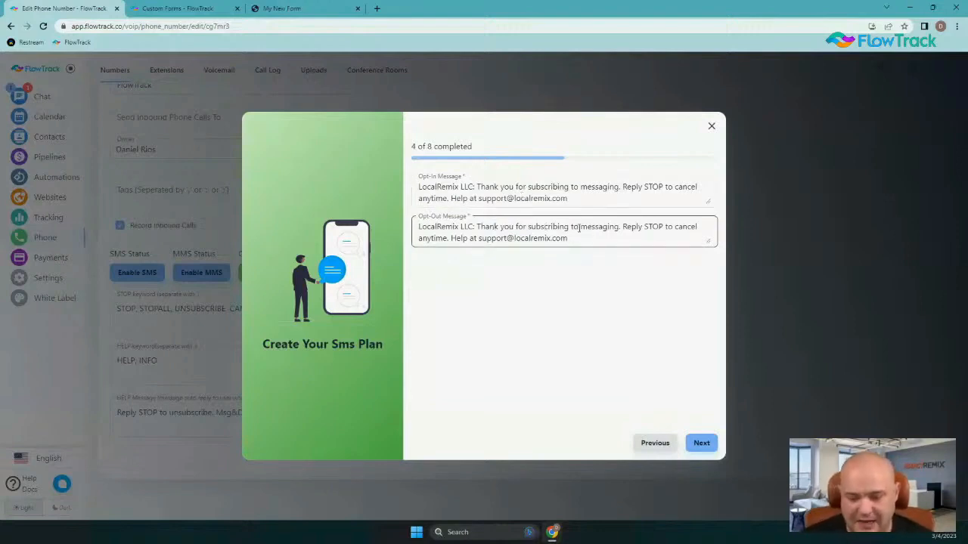
double_click(648, 227)
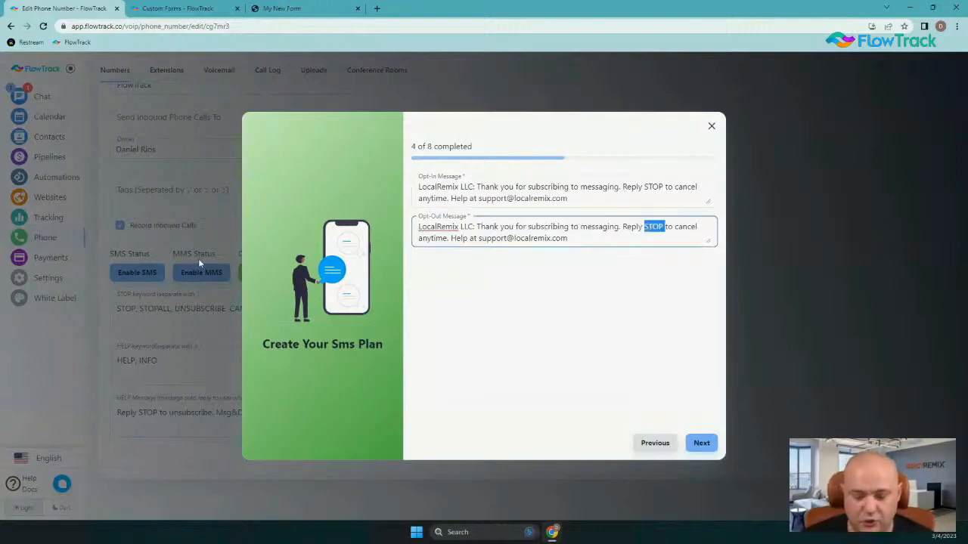
type("START")
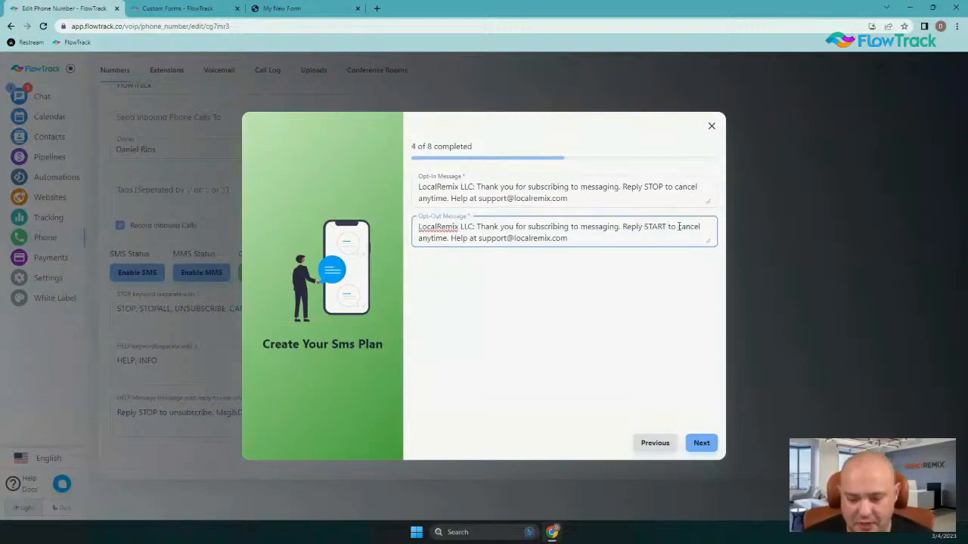
left_click_drag(678, 227, 446, 240)
key("BackSpace")
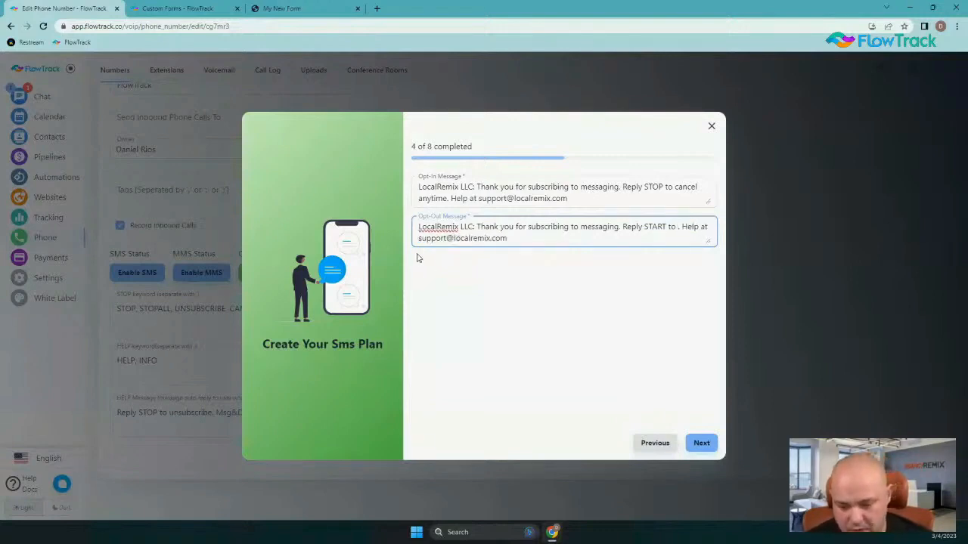
type("subscribe")
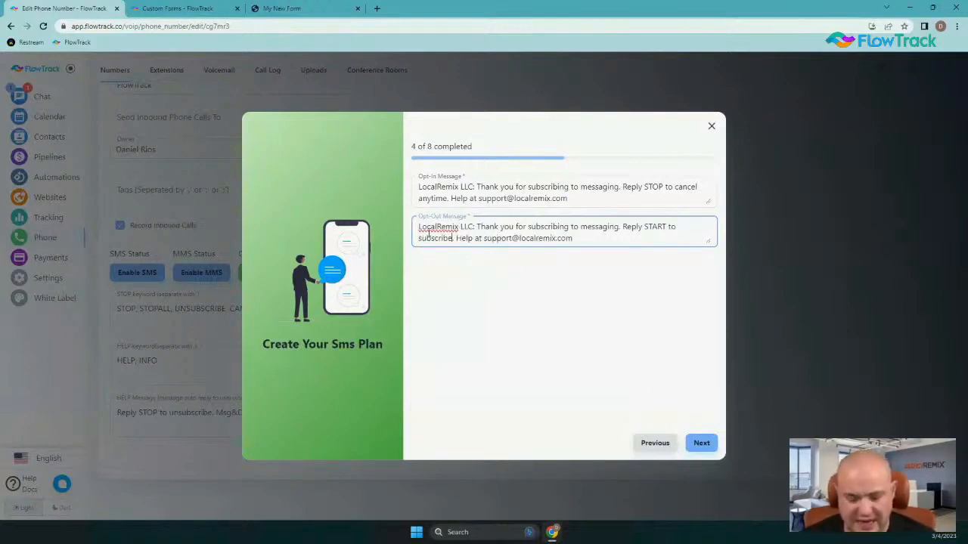
left_click(702, 443)
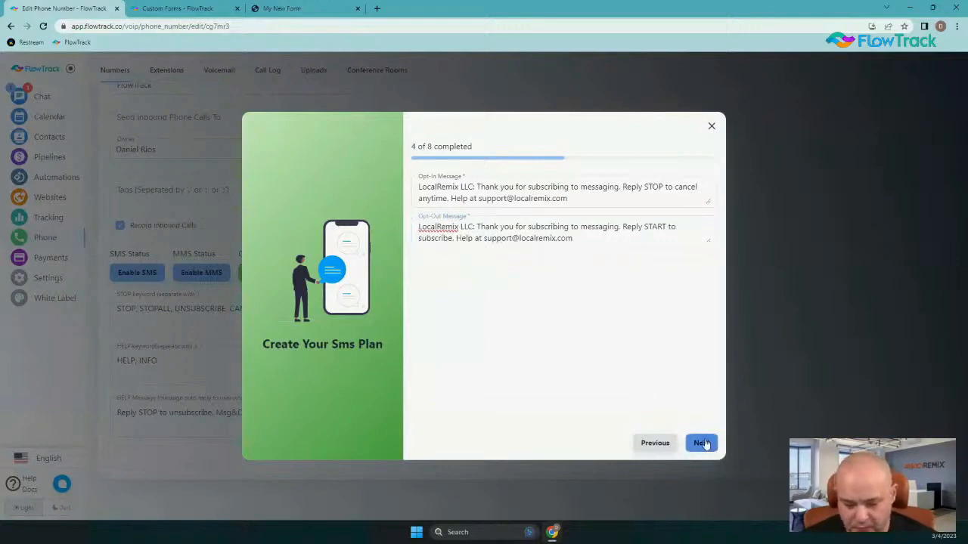
left_click(701, 443)
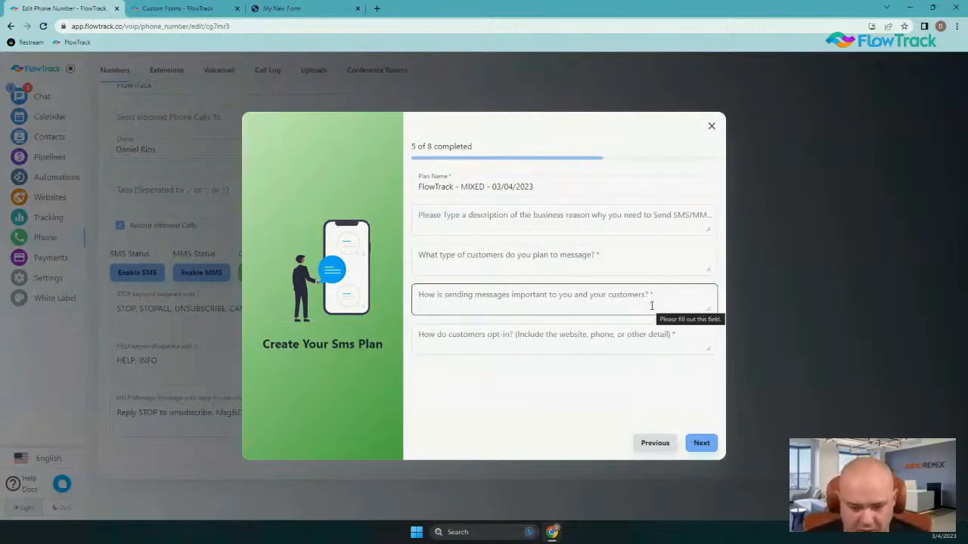
left_click(596, 363)
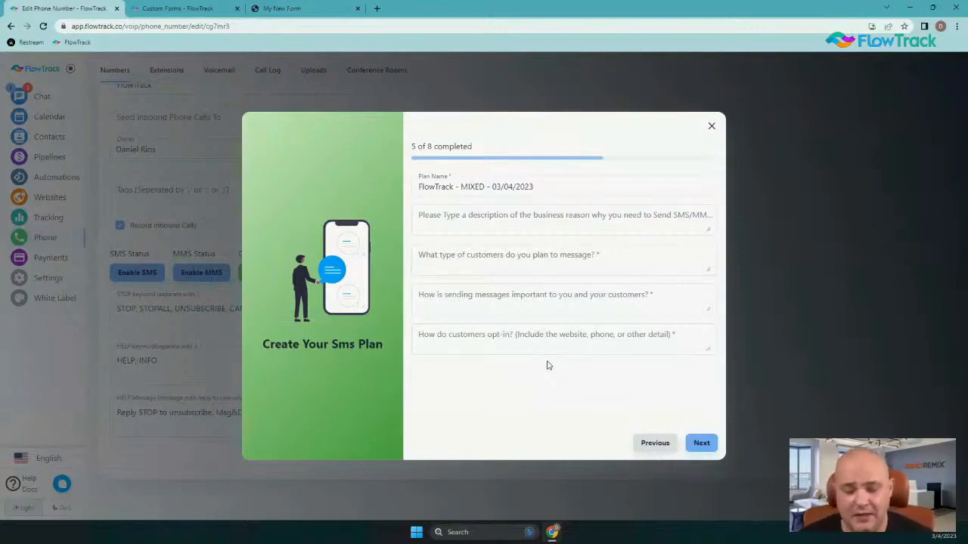
left_click(451, 217)
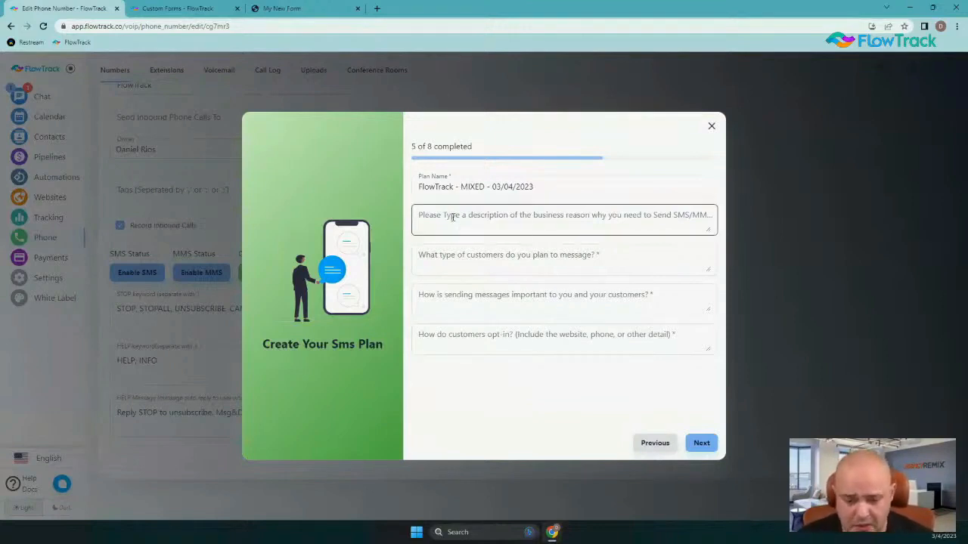
left_click(453, 217)
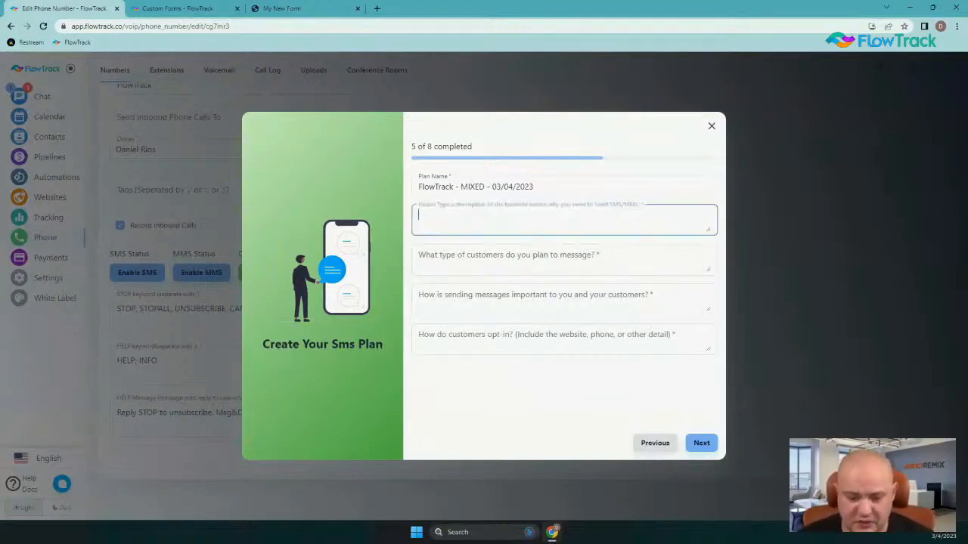
Enter 'We are texting our customers to provide account information and to give specials that they have opted in for.'
type("We are")
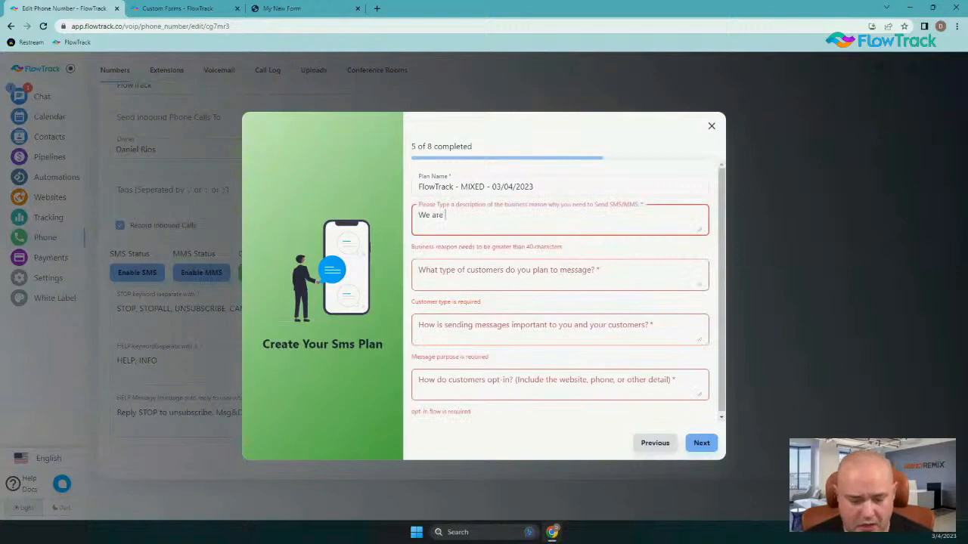
type(" texsting")
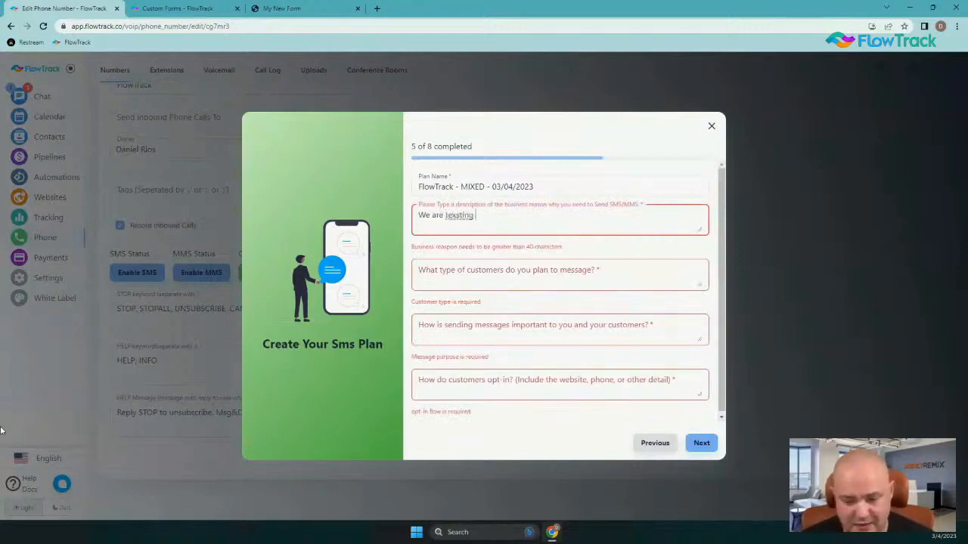
key("BackSpace")
key("BackSpace")
key("BackSpace")
key("BackSpace")
key("BackSpace")
key("BackSpace")
type("ting our ")
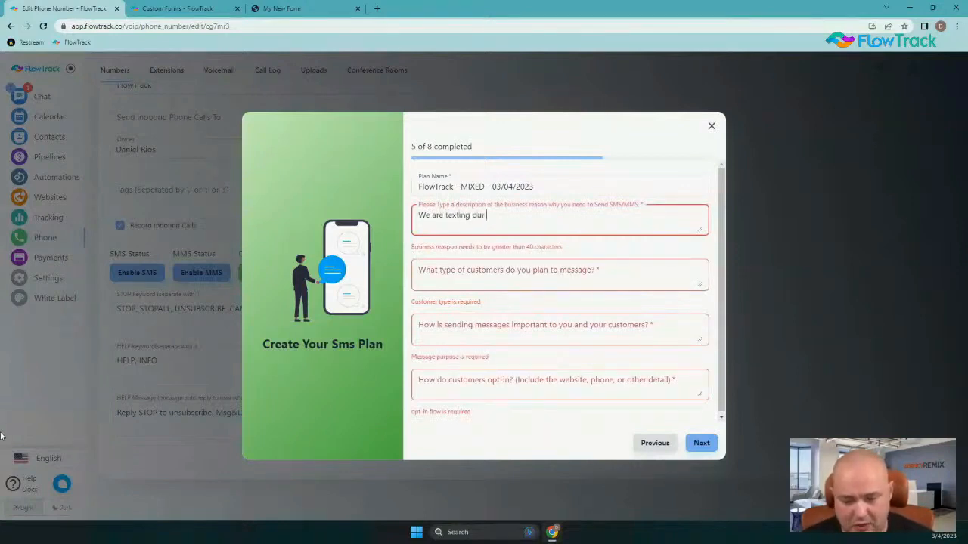
type("customers to p")
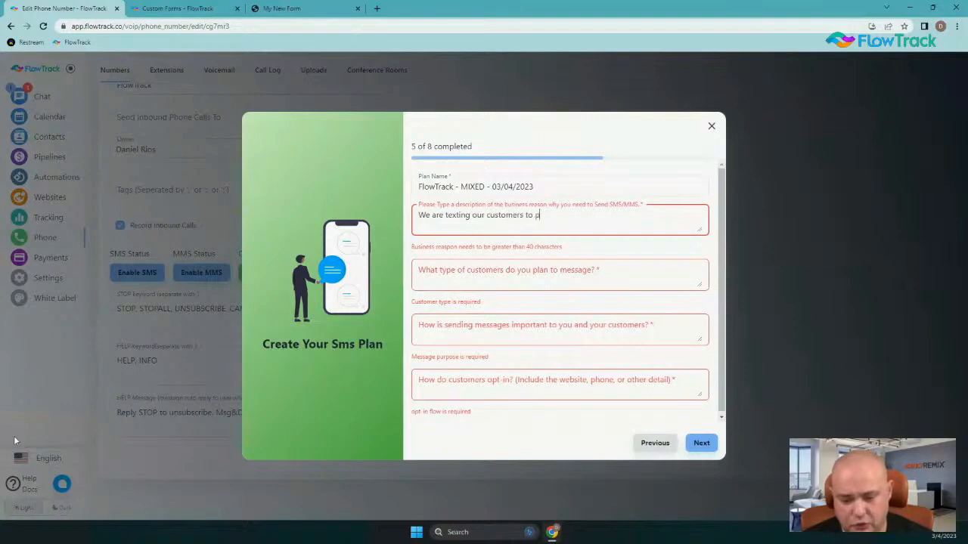
type("rovide acco")
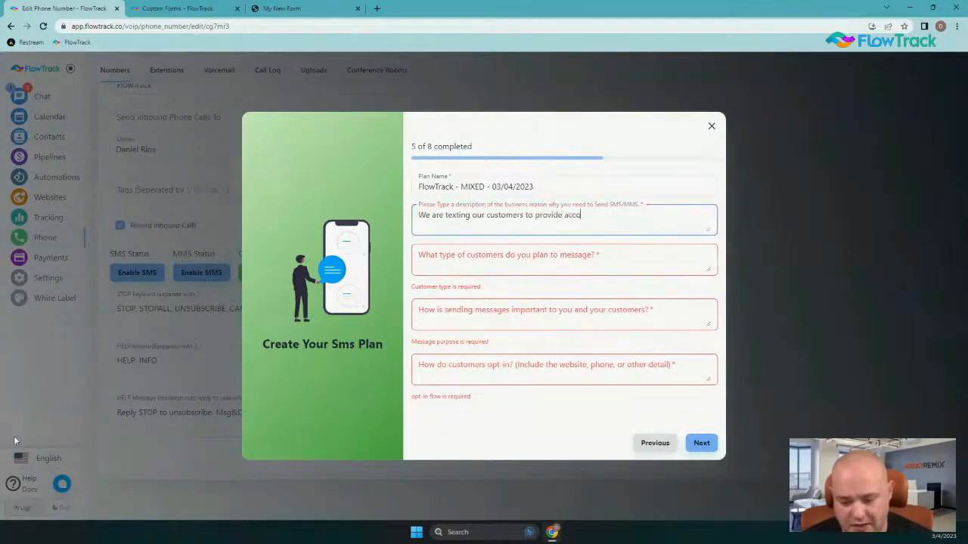
type("unt information")
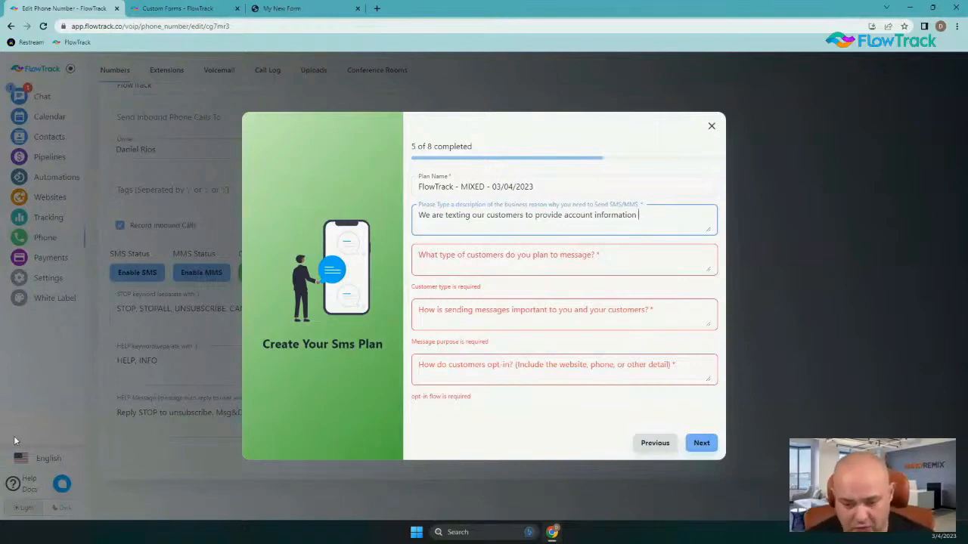
type("a")
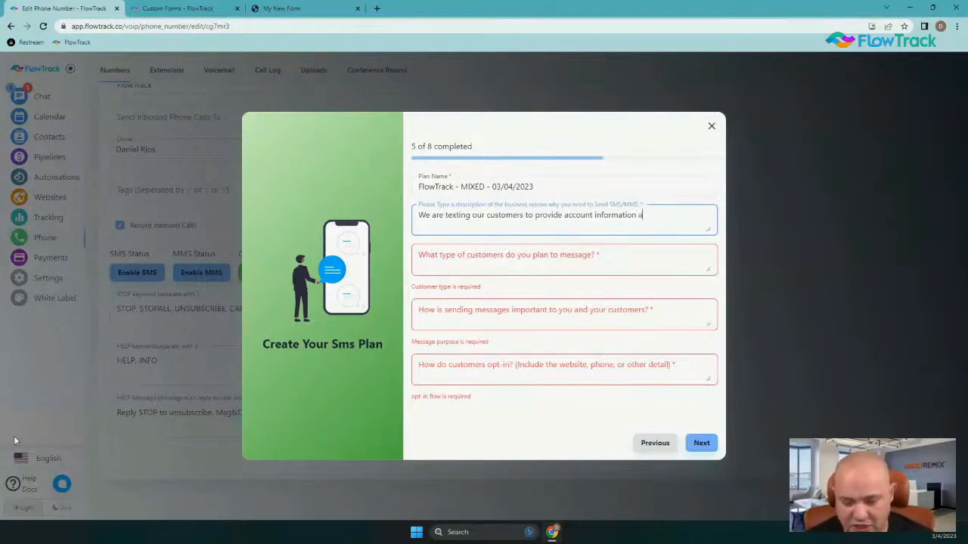
type("nd to give ")
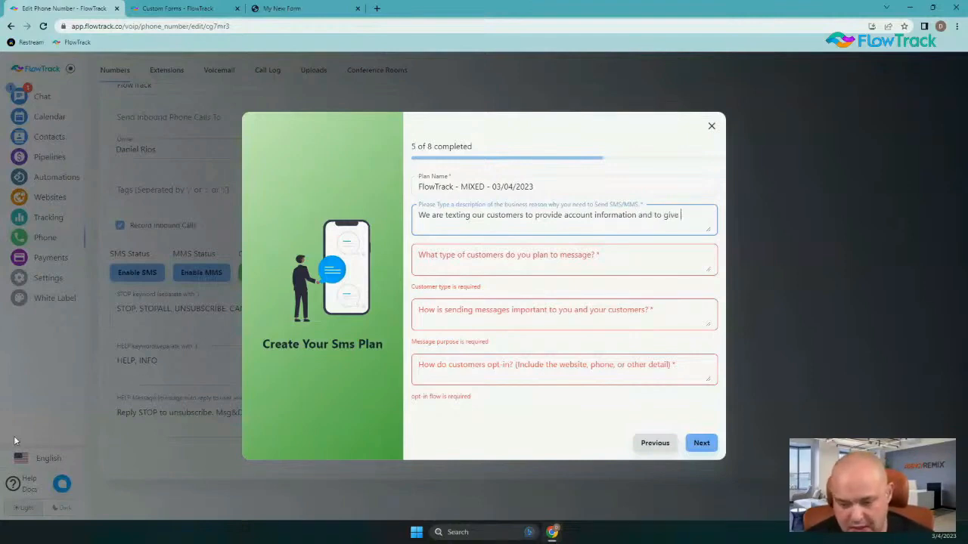
type("specials that th")
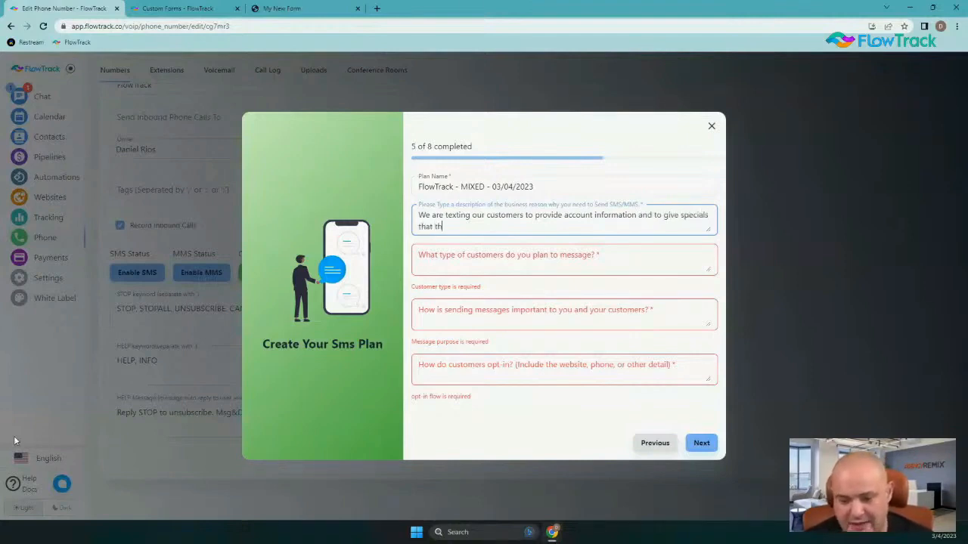
type("ey have opted in fo")
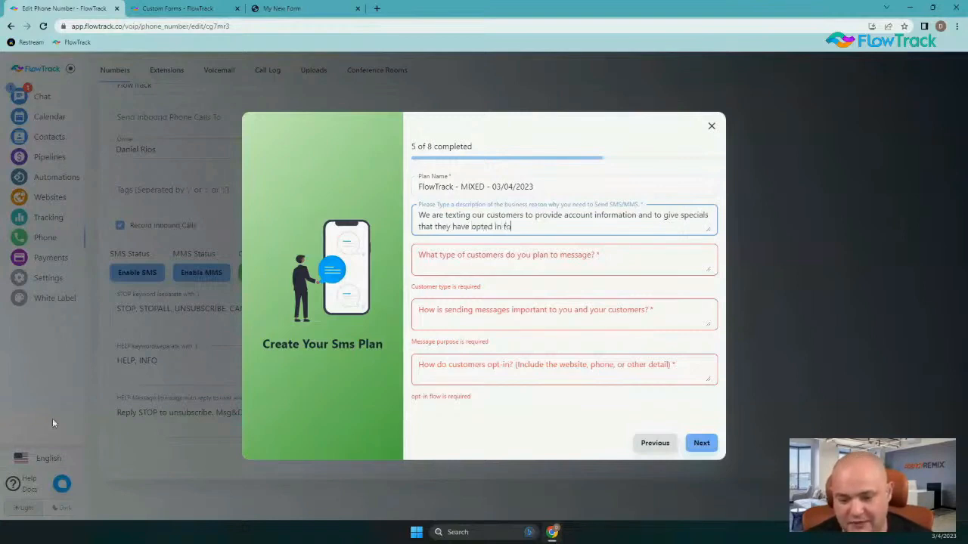
type("r.")
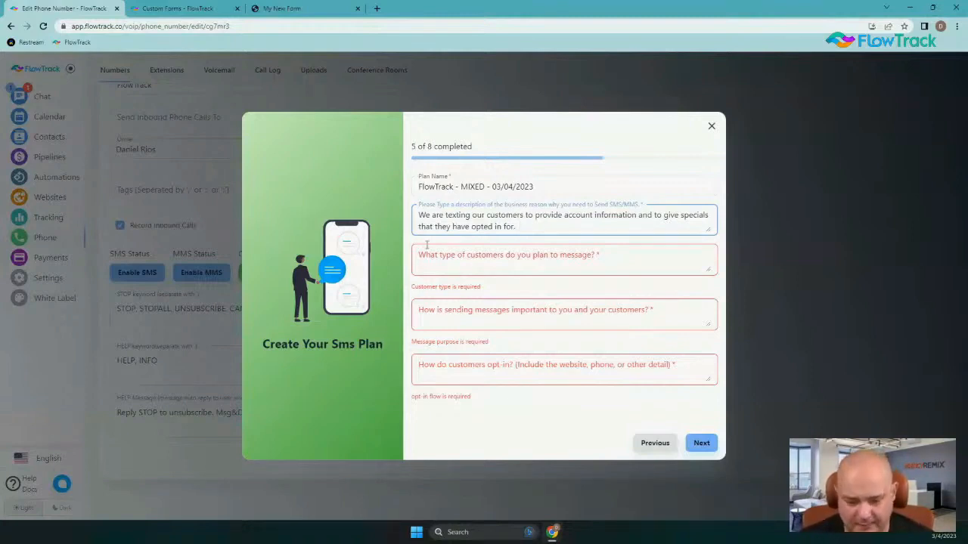
Describe the customers as business owners using the service to connect with their customers
left_click(467, 259)
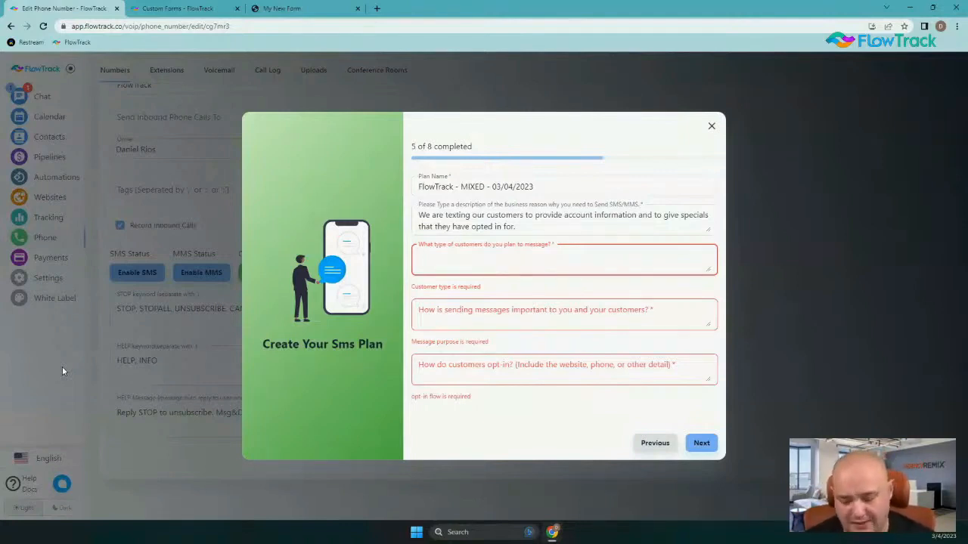
type("We are mess")
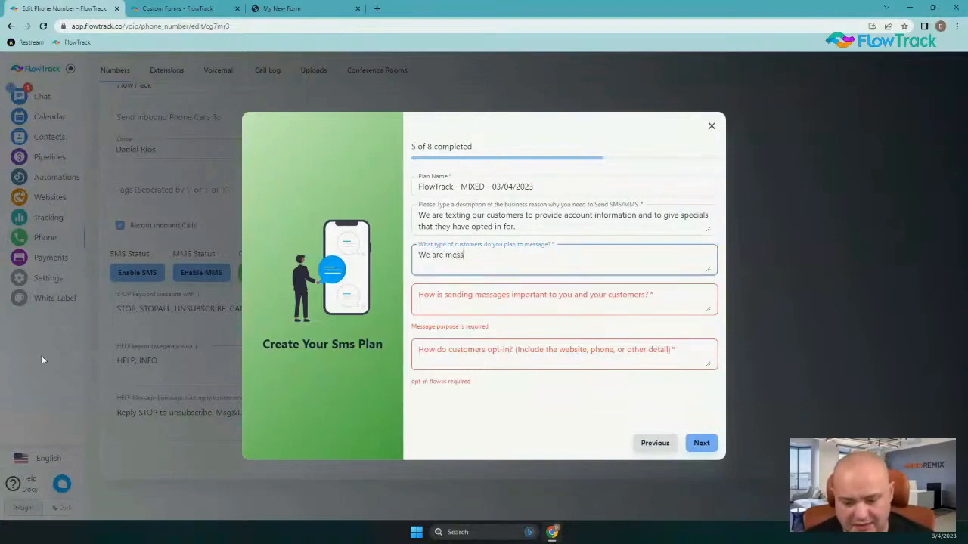
type("aging business ow")
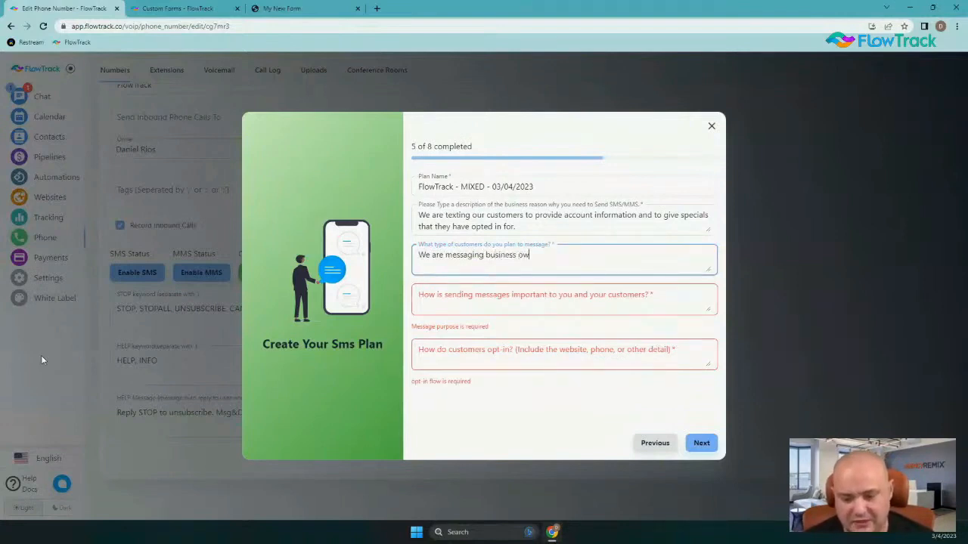
type("ners who want ")
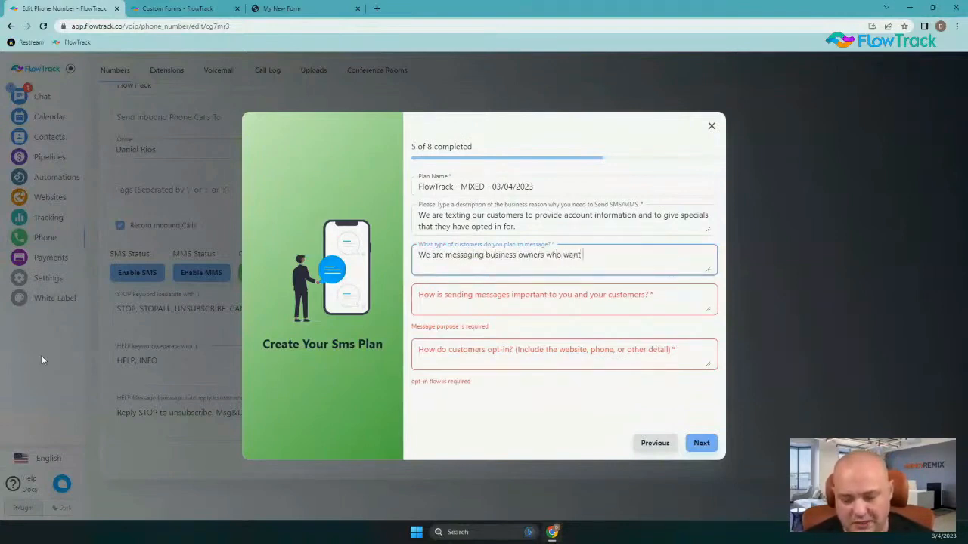
type("to use")
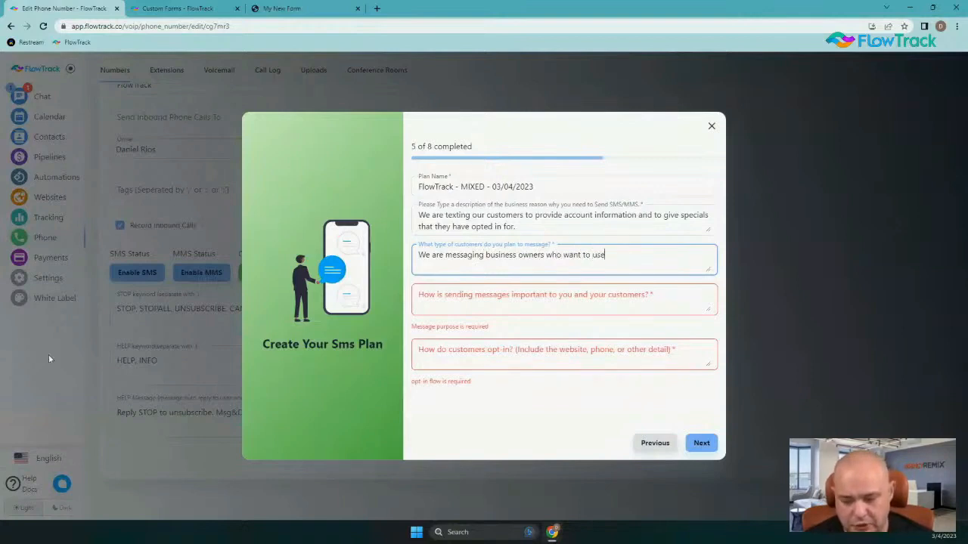
type(" our service to c")
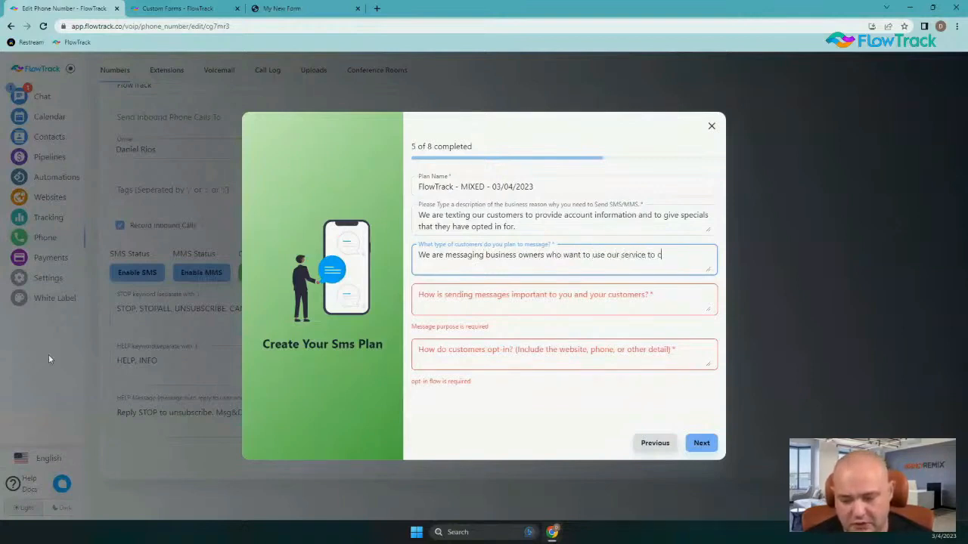
type("onnect with their customers.")
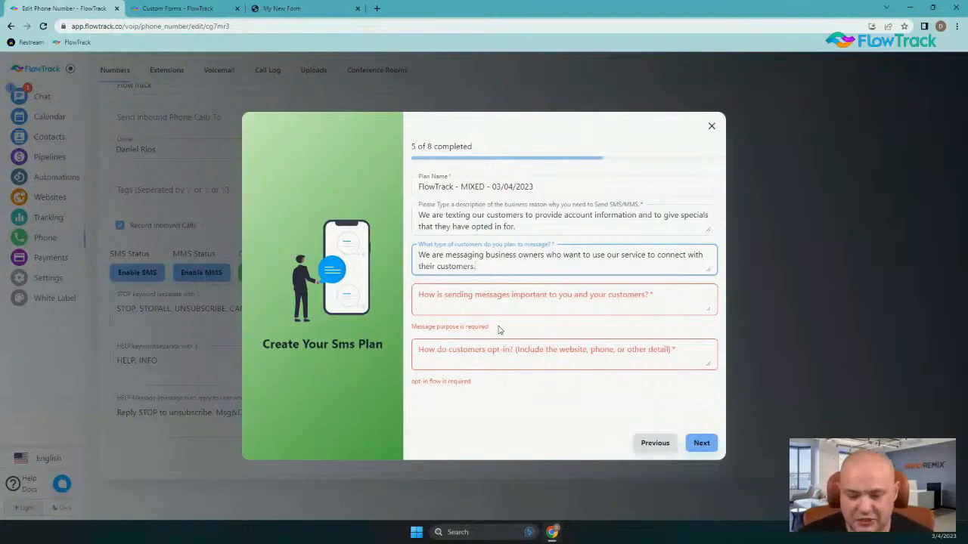
Answer that customers asked for updates on the software and features, supporting service and customer satisfaction
left_click(488, 303)
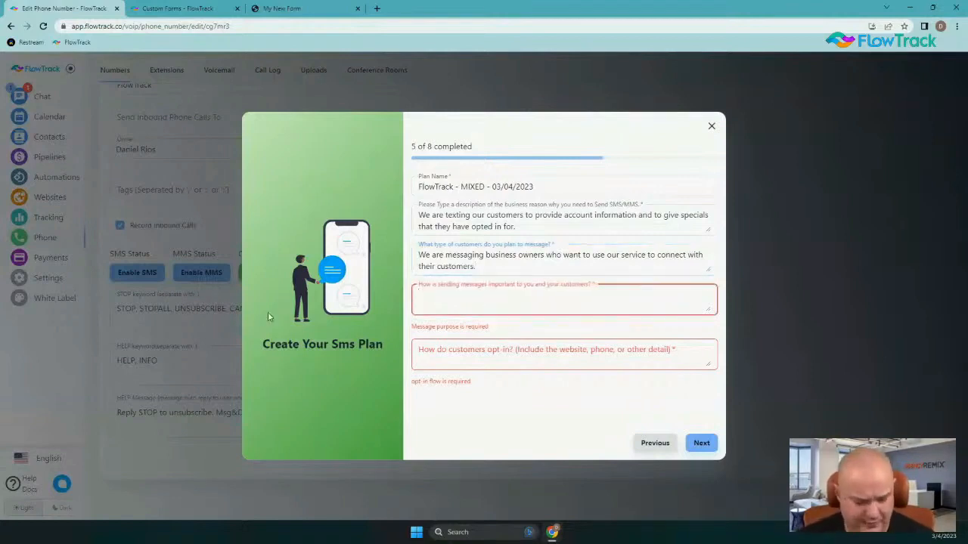
type("Our cusotom")
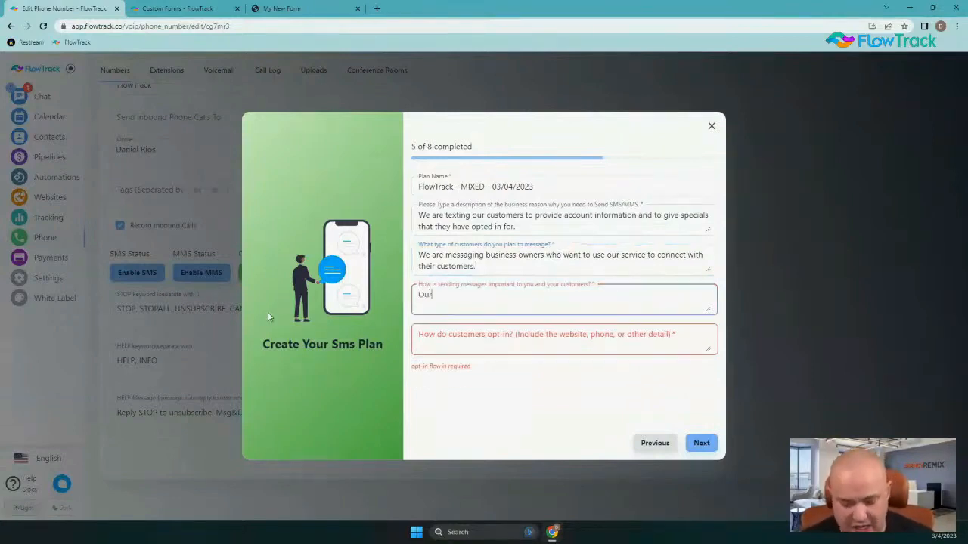
key("BackSpace")
key("BackSpace")
key("BackSpace")
key("BackSpace")
type("tomer")
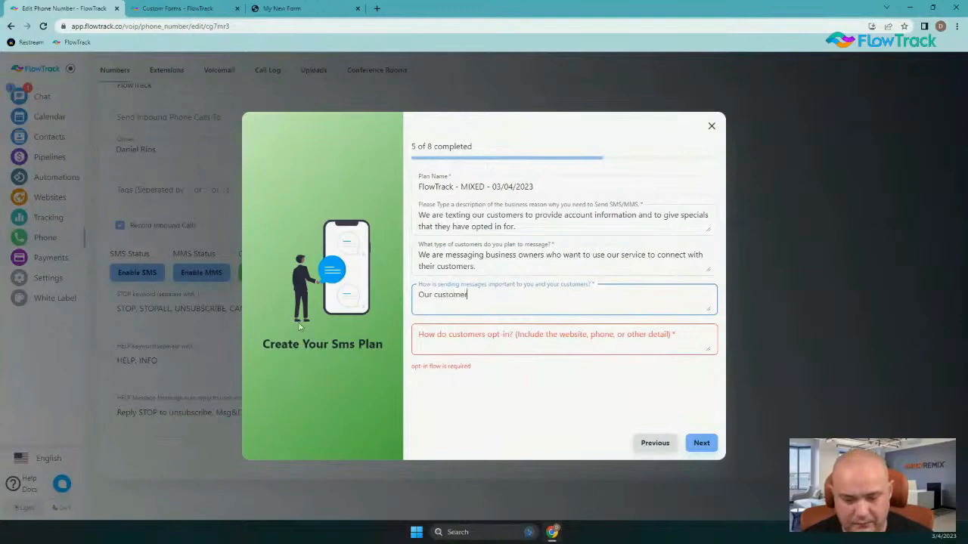
type(" have aske")
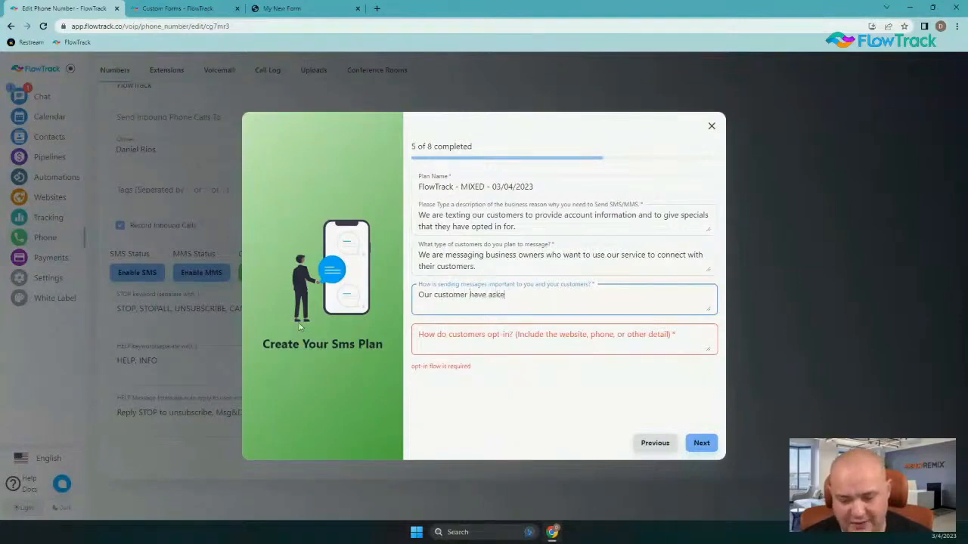
type("d for this information")
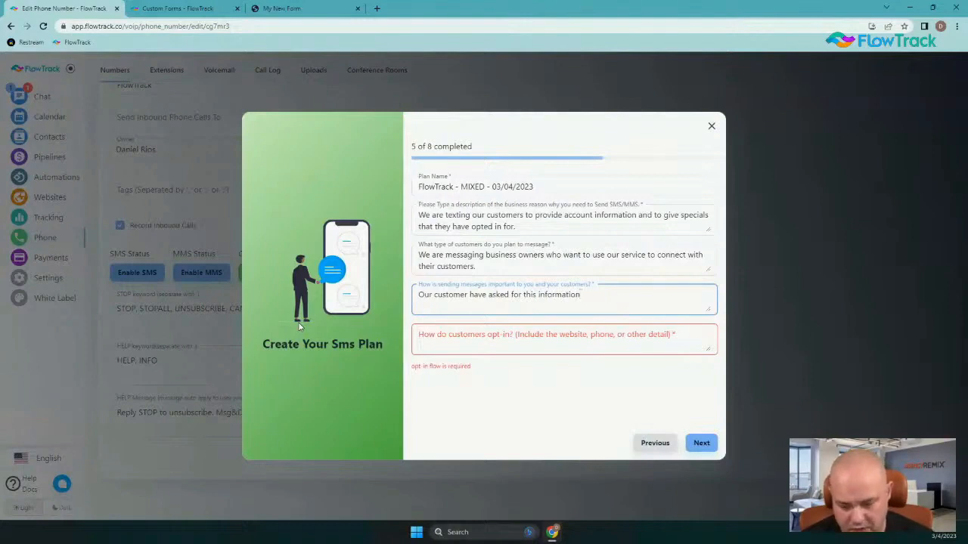
type(" to")
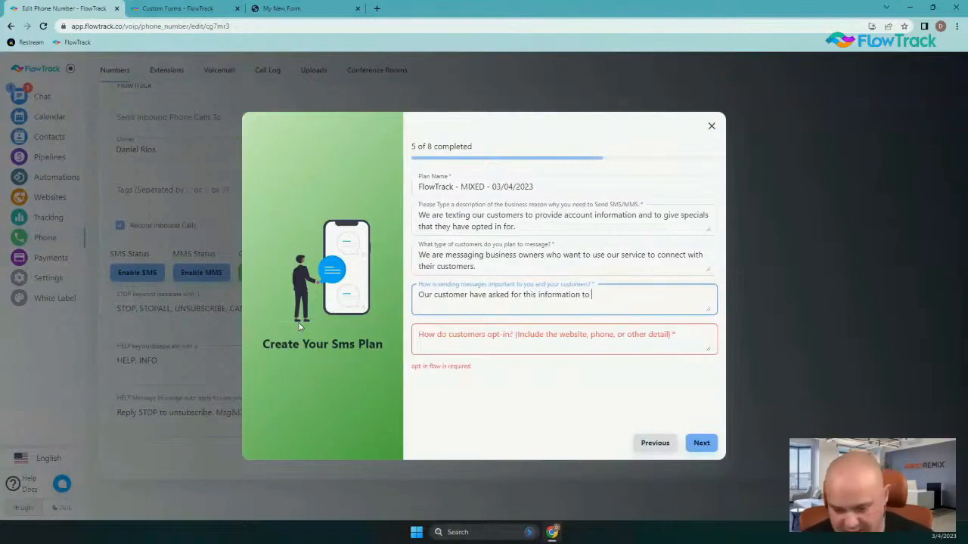
type(" stay ")
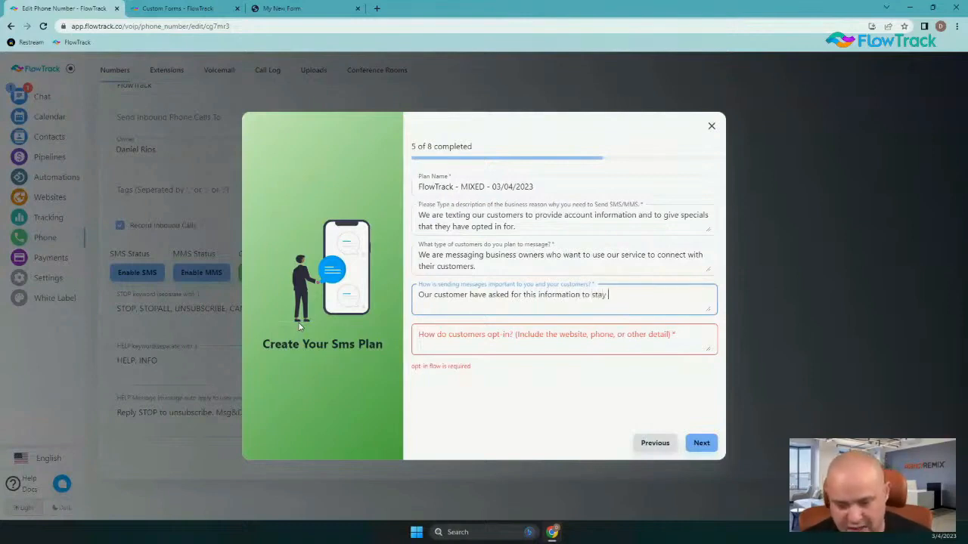
type("current with our s")
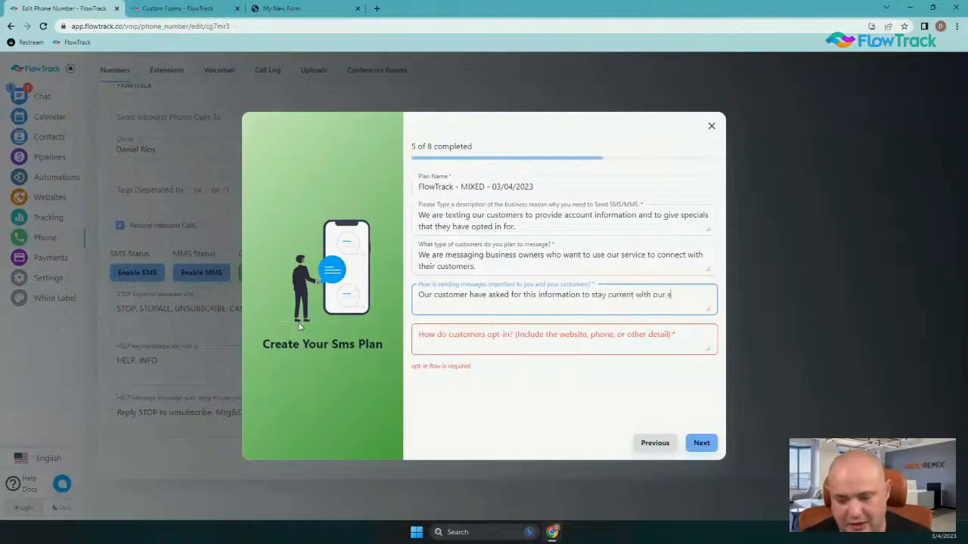
type("oftware and featu")
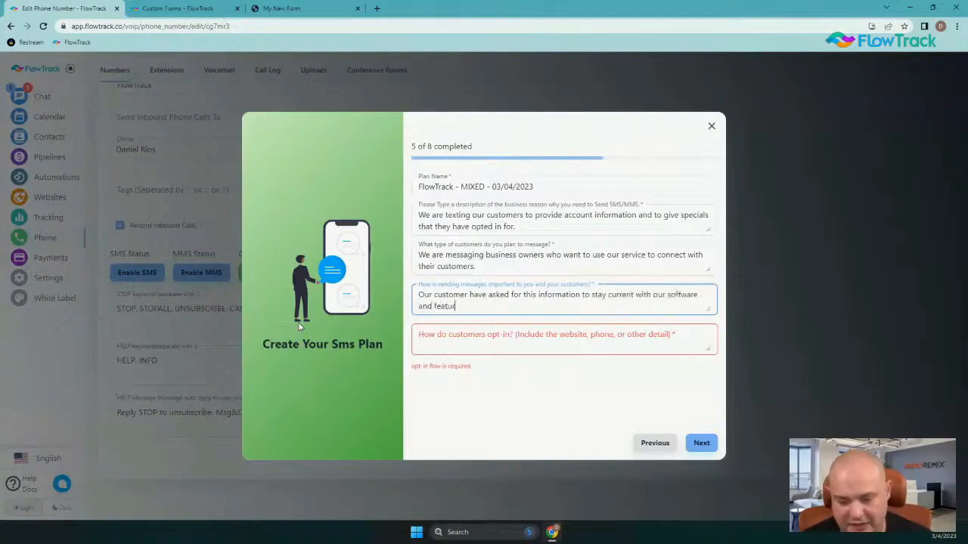
type("res.  ")
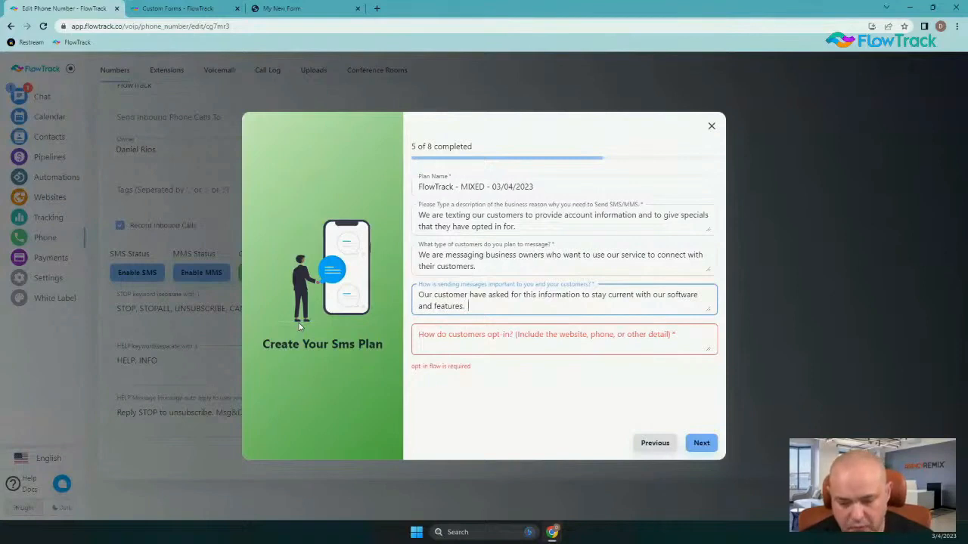
type("We use it to ")
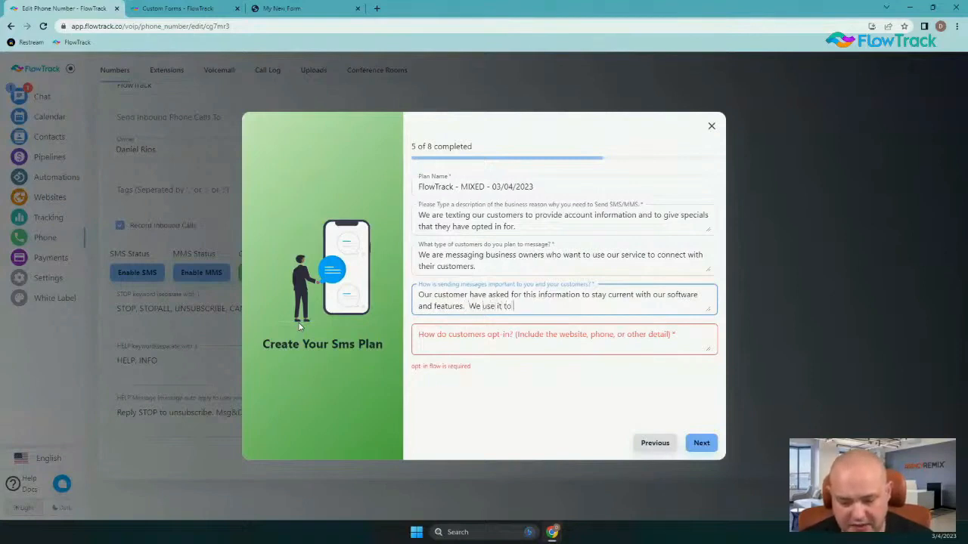
type("provi")
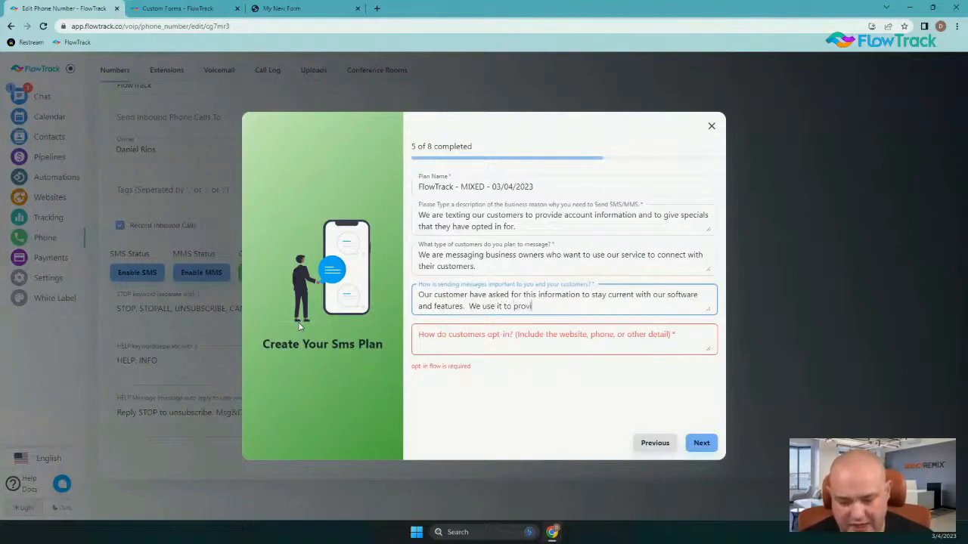
type("de custo")
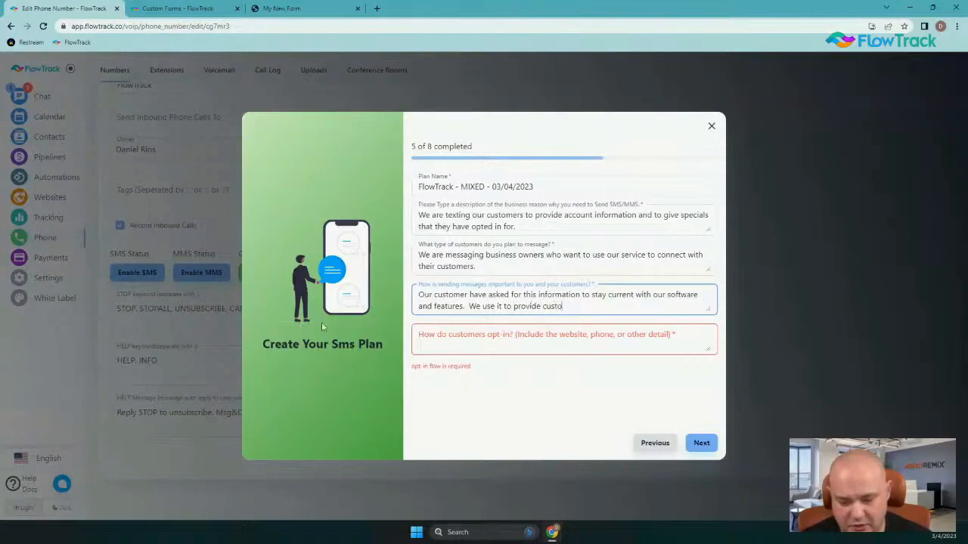
type("mer servicyve")
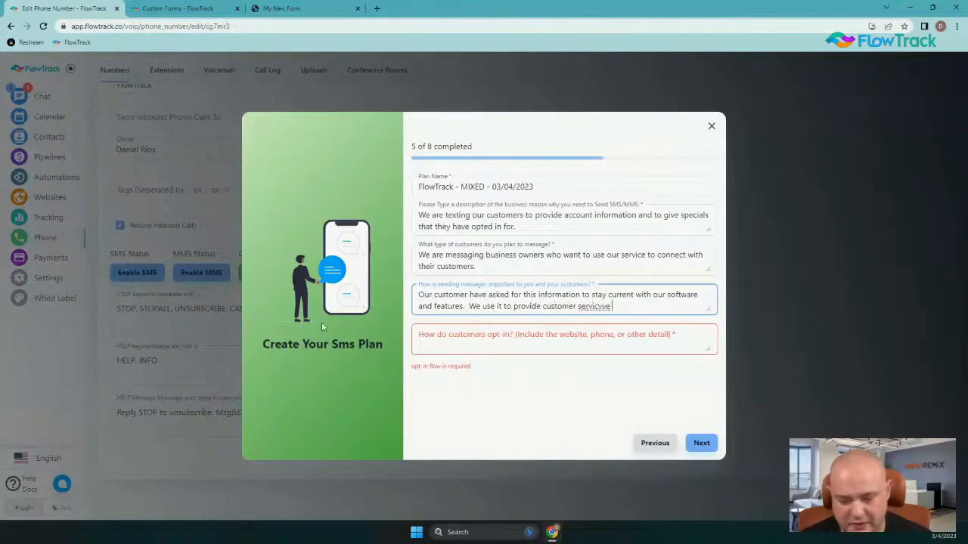
key("BackSpace")
key("BackSpace")
key("BackSpace")
key("BackSpace")
type("e and en")
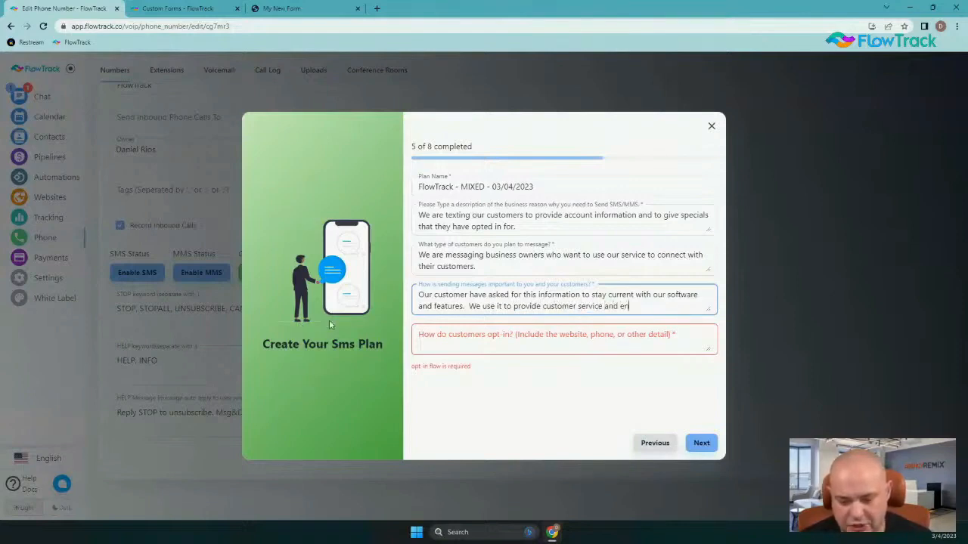
type("sure customer ")
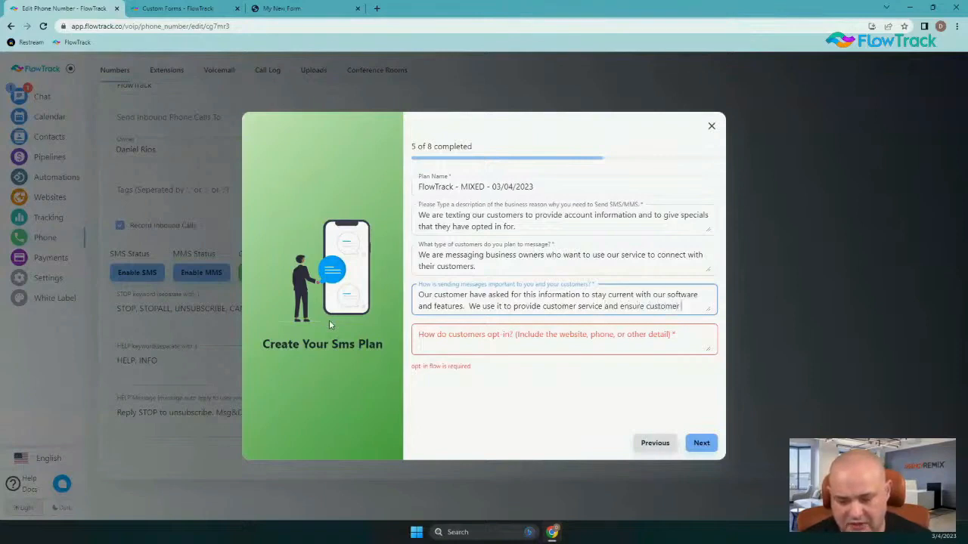
type("satis")
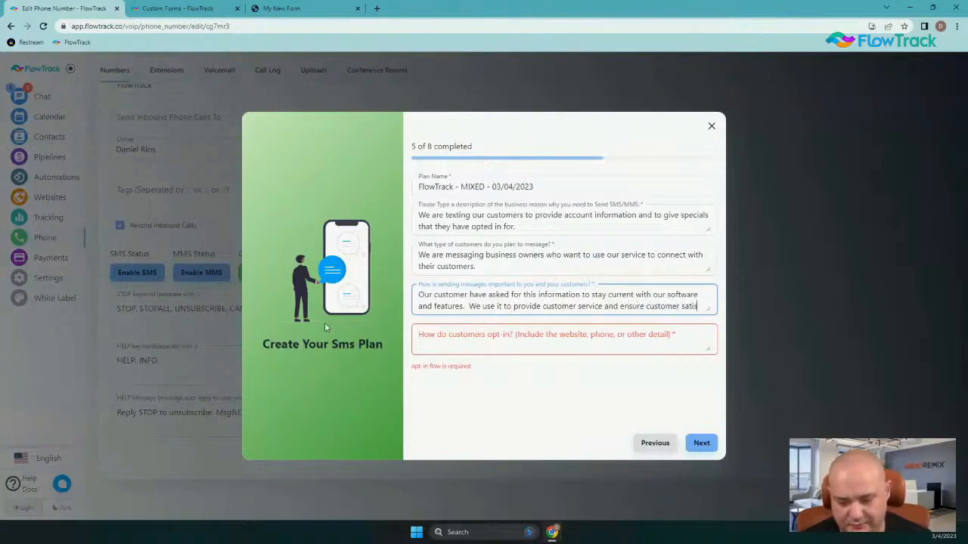
type("faction")
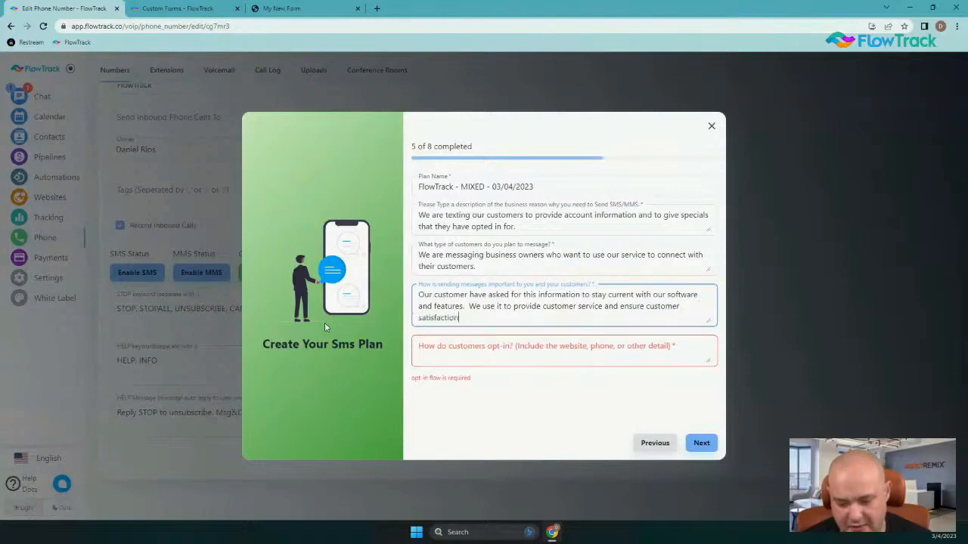
type(".")
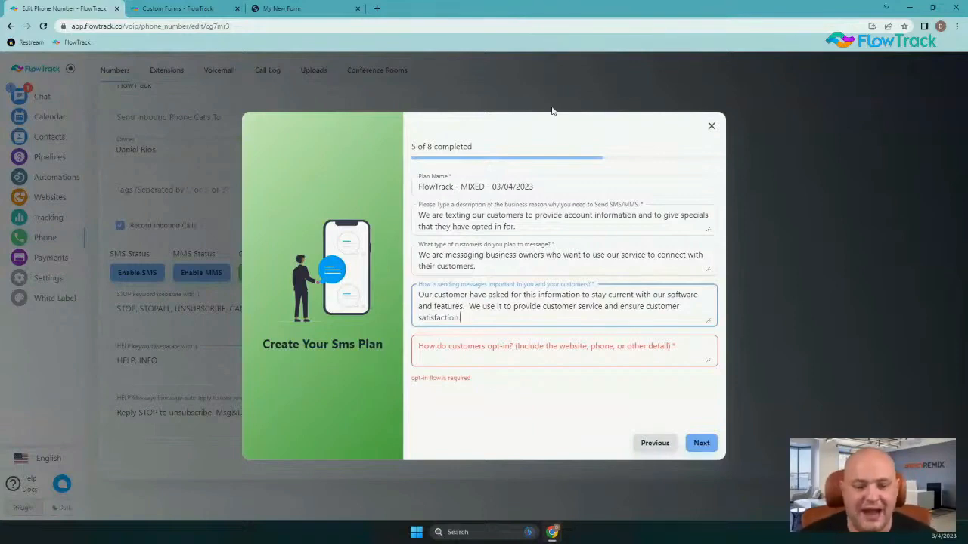
Open the published SMS Signup form page from Custom Forms
left_click(181, 9)
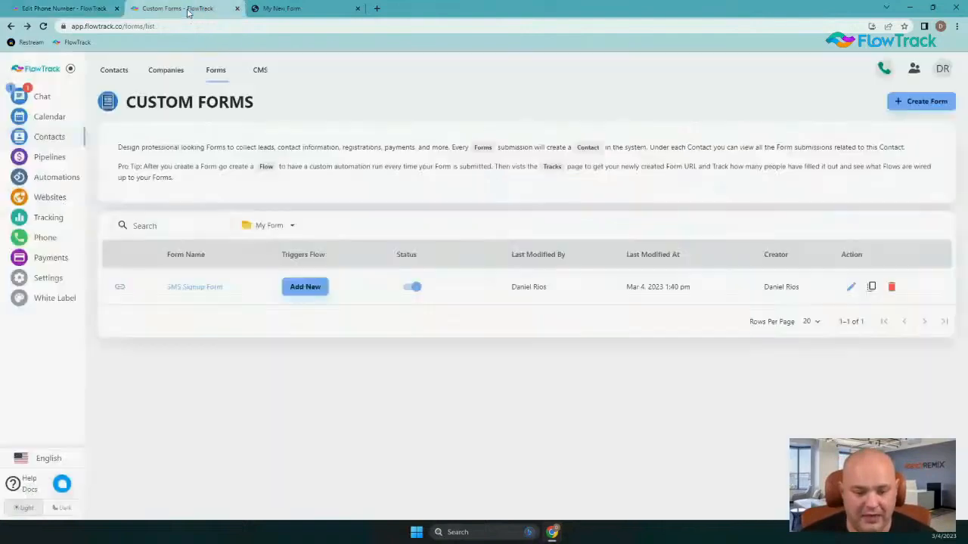
left_click(320, 8)
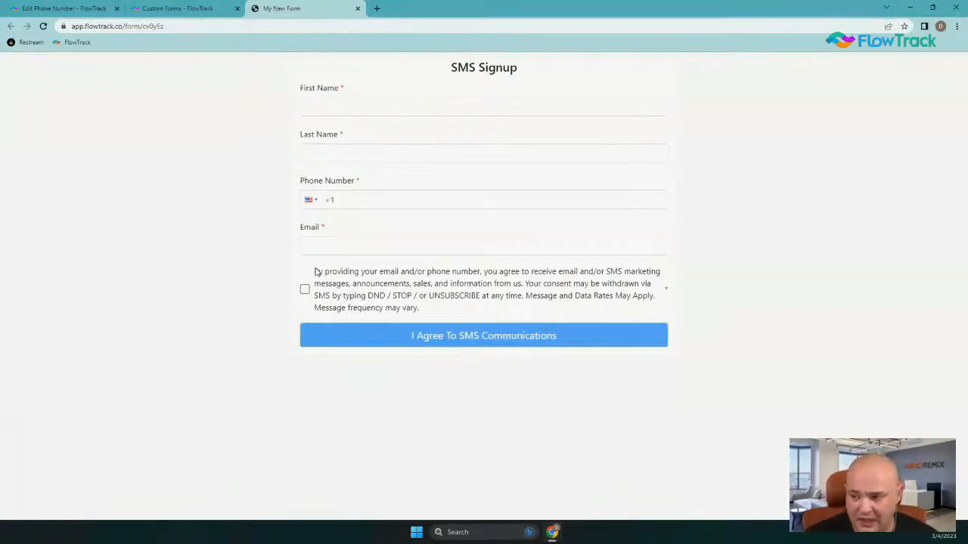
Highlight the consent and opt-out wording, then toggle the consent checkbox until the required warning appears
left_click_drag(316, 273, 421, 313)
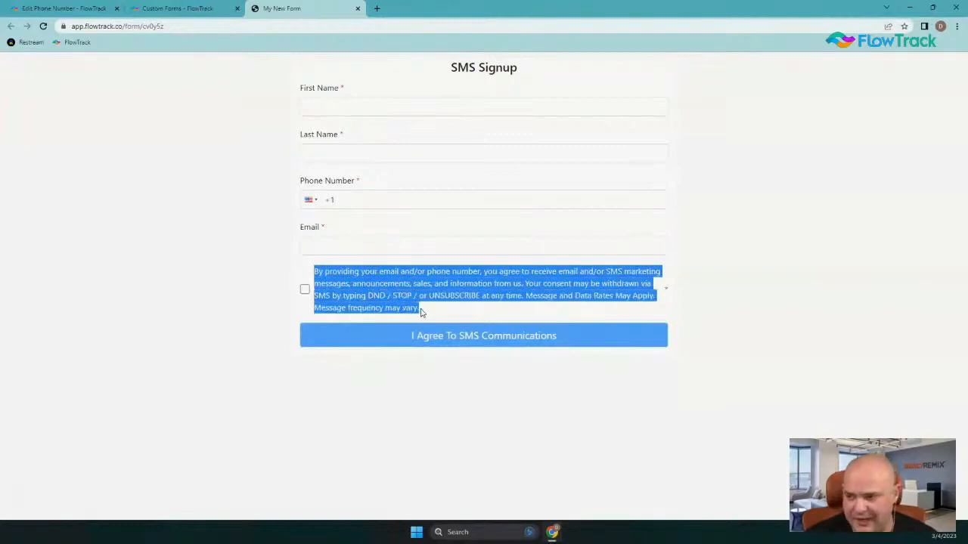
left_click(93, 454)
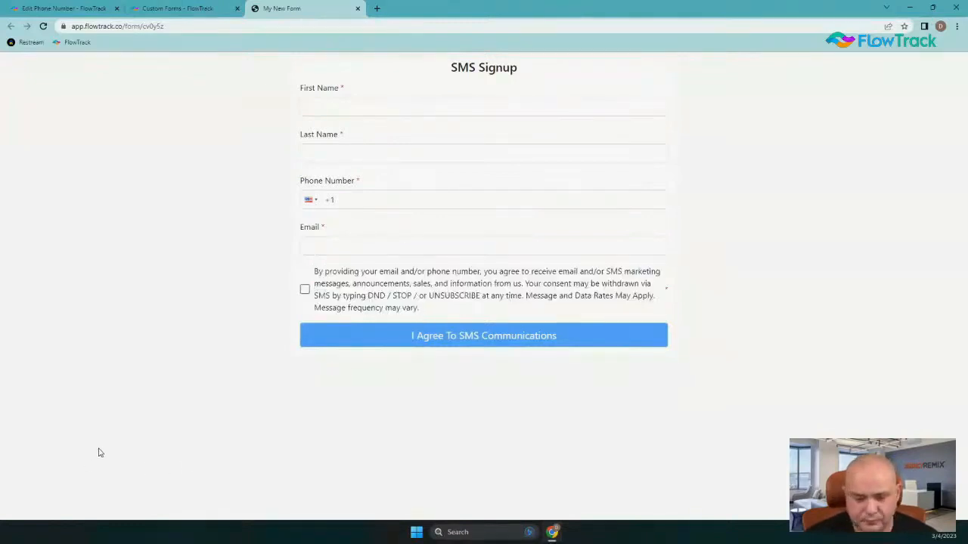
left_click_drag(316, 273, 423, 316)
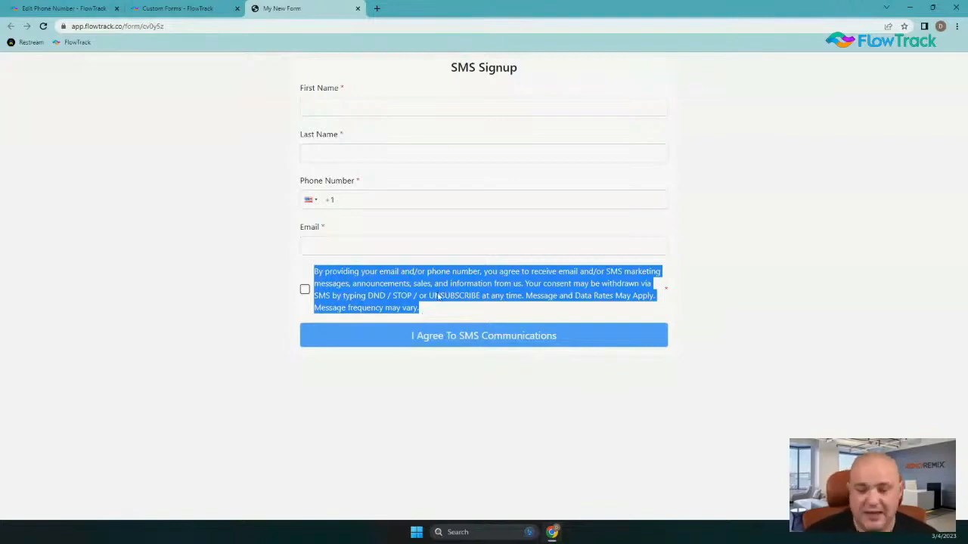
left_click(443, 299)
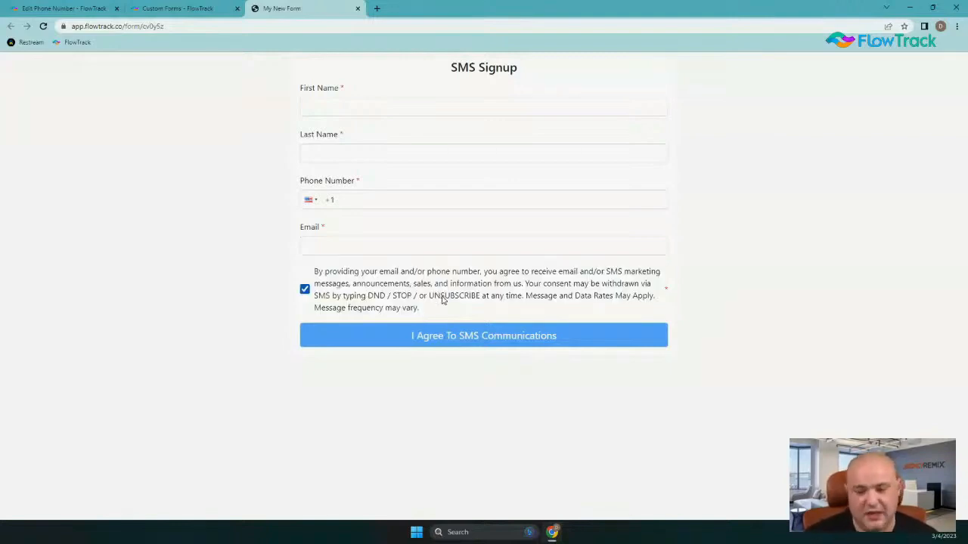
left_click_drag(315, 308, 424, 308)
left_click(424, 308)
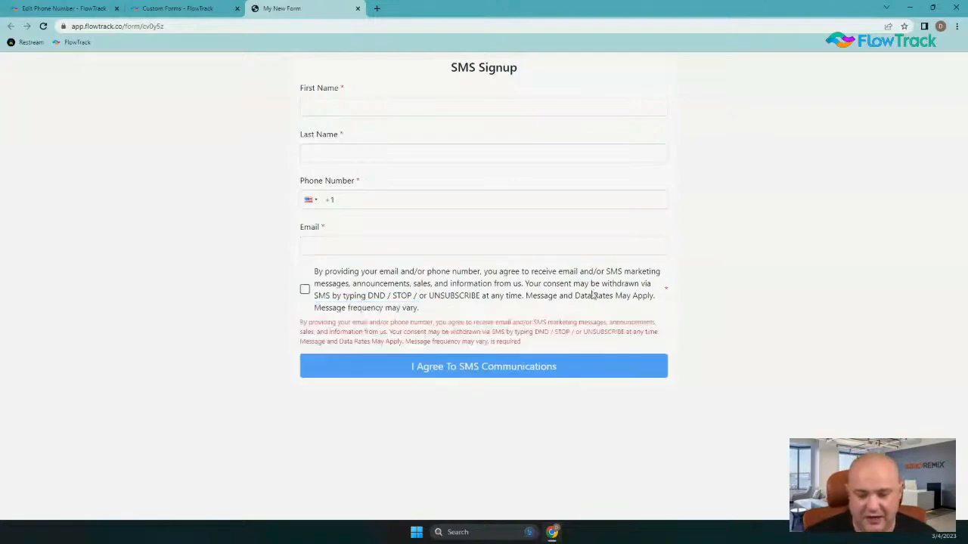
double_click(529, 296)
left_click_drag(524, 295, 656, 296)
left_click(433, 295)
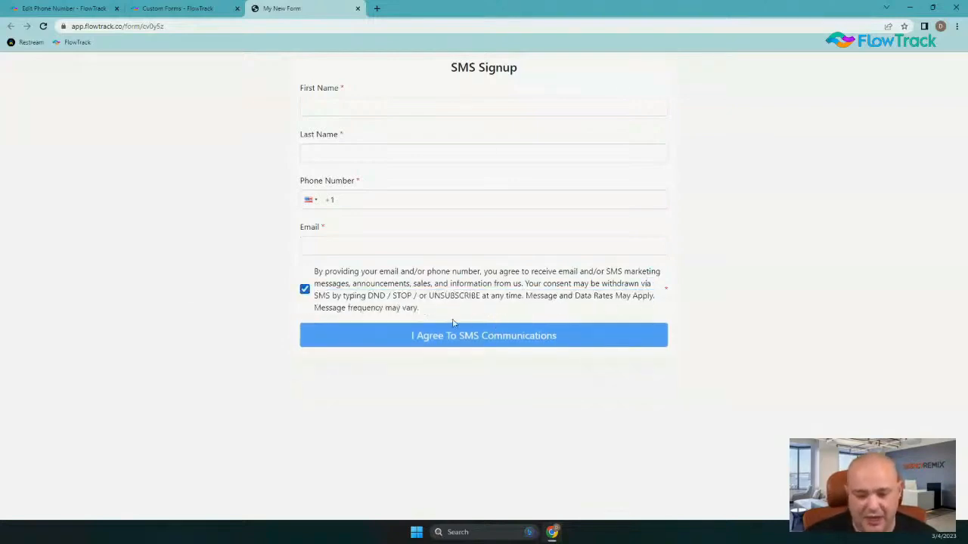
left_click_drag(397, 295, 483, 296)
left_click(483, 295)
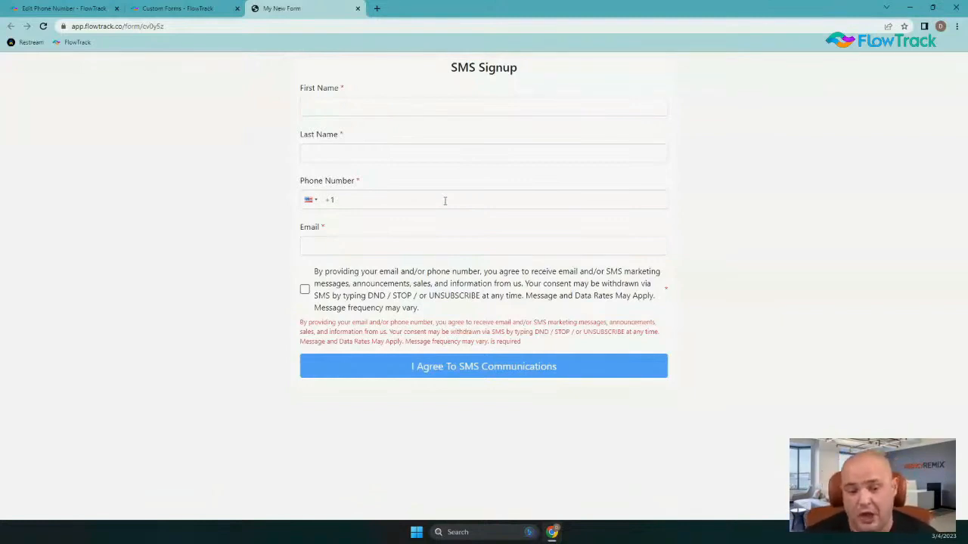
left_click(119, 26)
left_click_drag(189, 25, 3, 34)
key("ctrl+c")
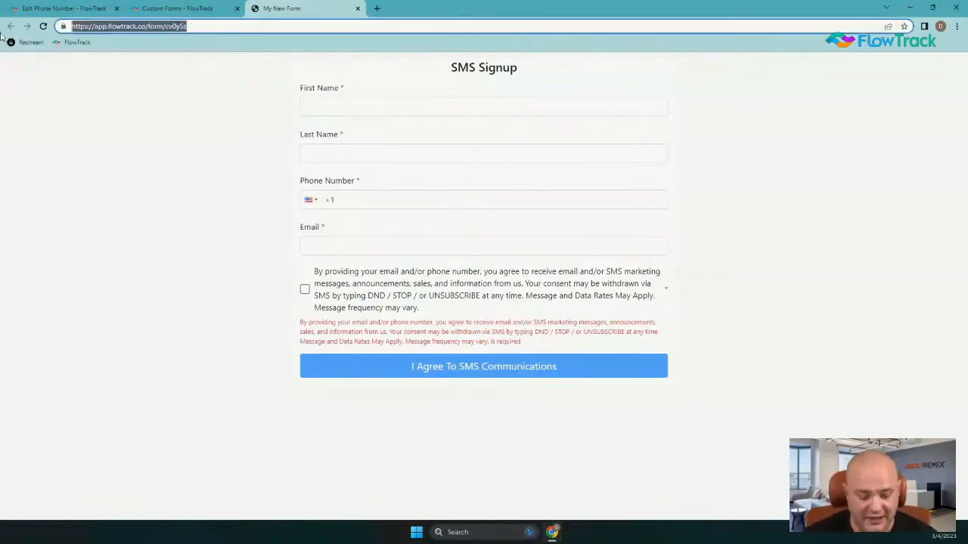
left_click(64, 9)
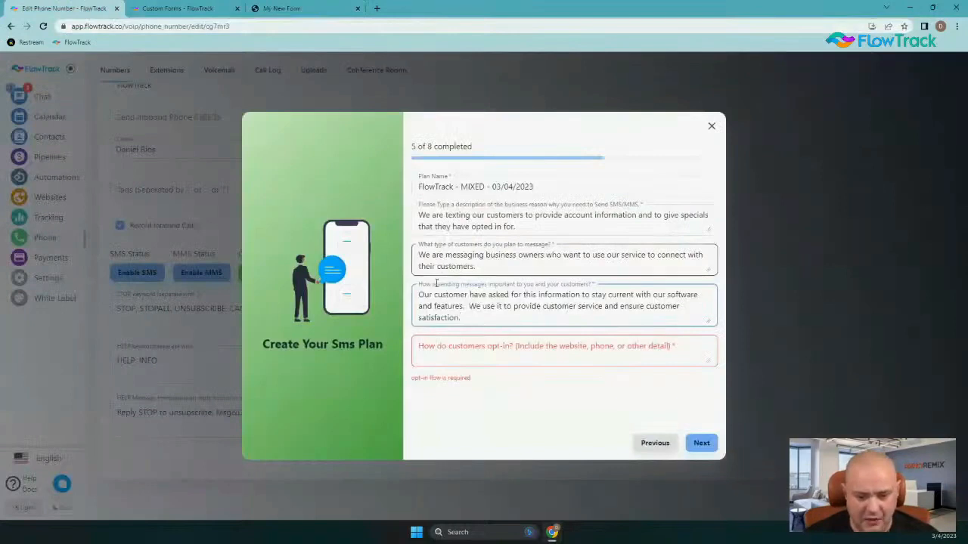
left_click(442, 346)
key("ctrl+v")
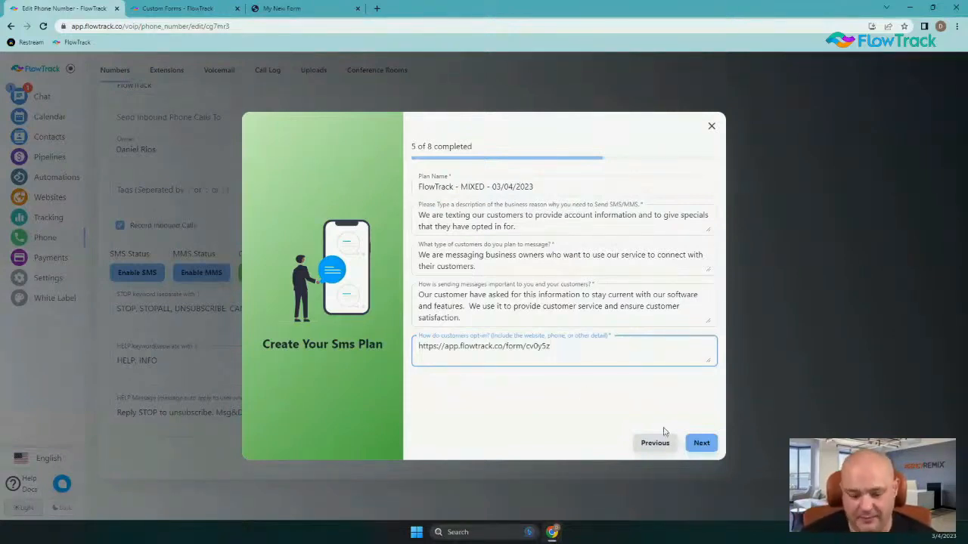
Advance to step 6 and leave Professional Services selected as the business vertical
left_click(711, 445)
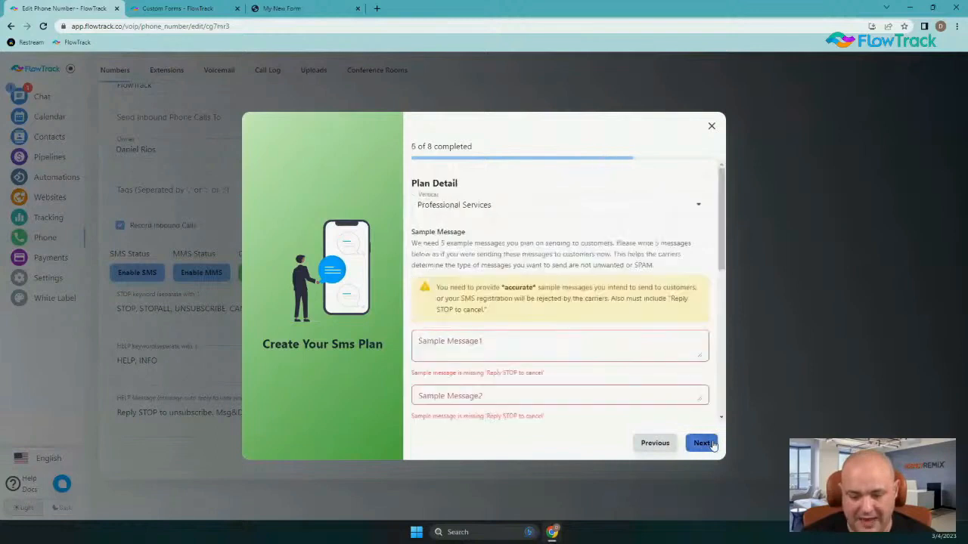
left_click(501, 202)
triple_click(500, 202)
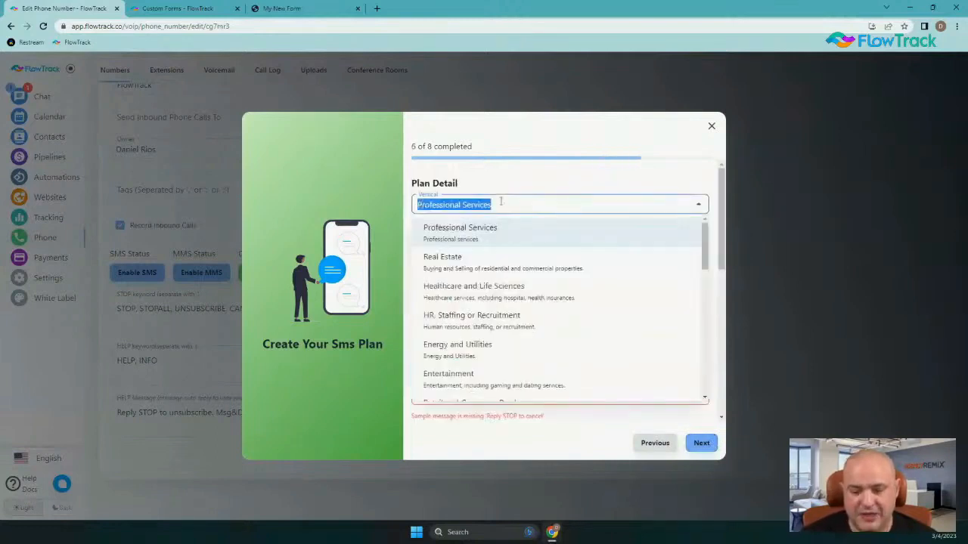
scroll(496, 277, "down", 5)
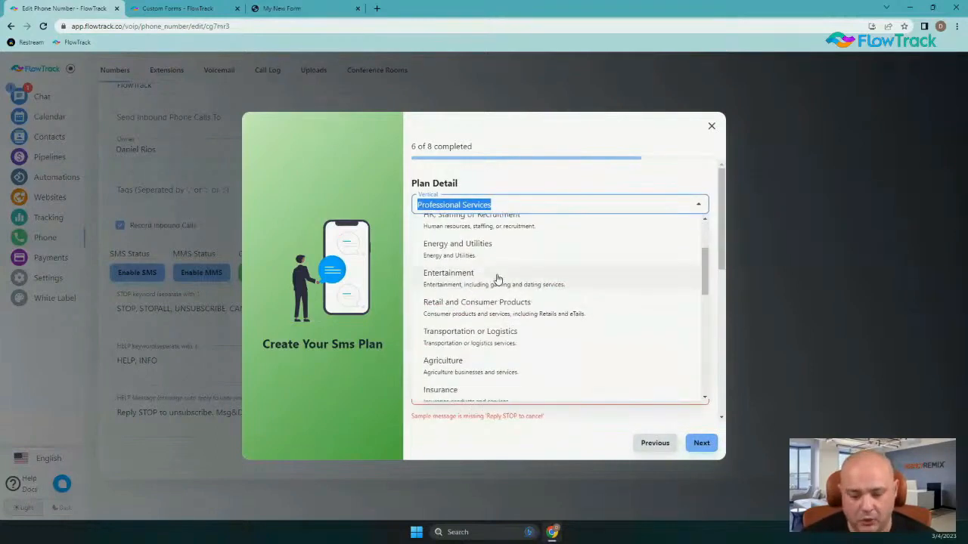
scroll(499, 312, "down", 1)
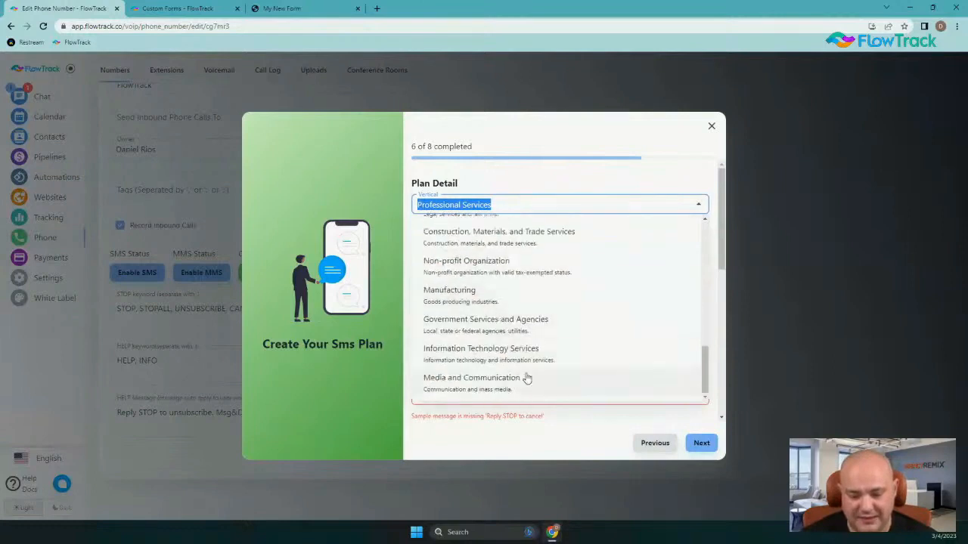
scroll(530, 375, "up", 6)
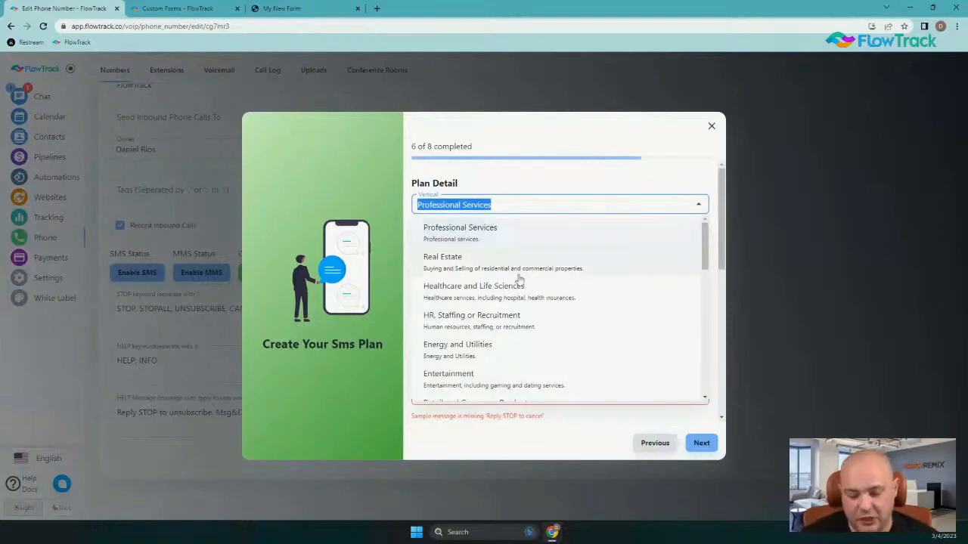
scroll(518, 280, "down", 3)
scroll(518, 291, "down", 5)
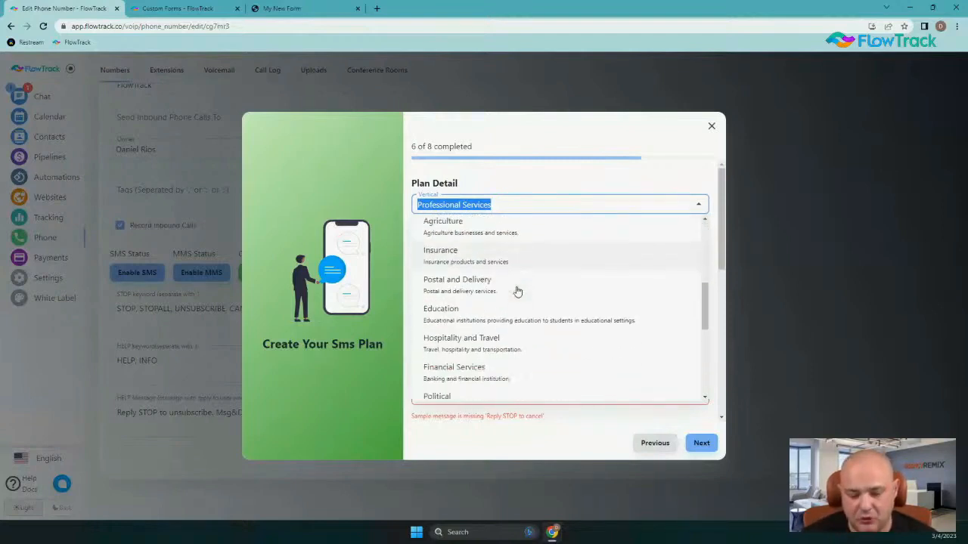
scroll(514, 288, "down", 2)
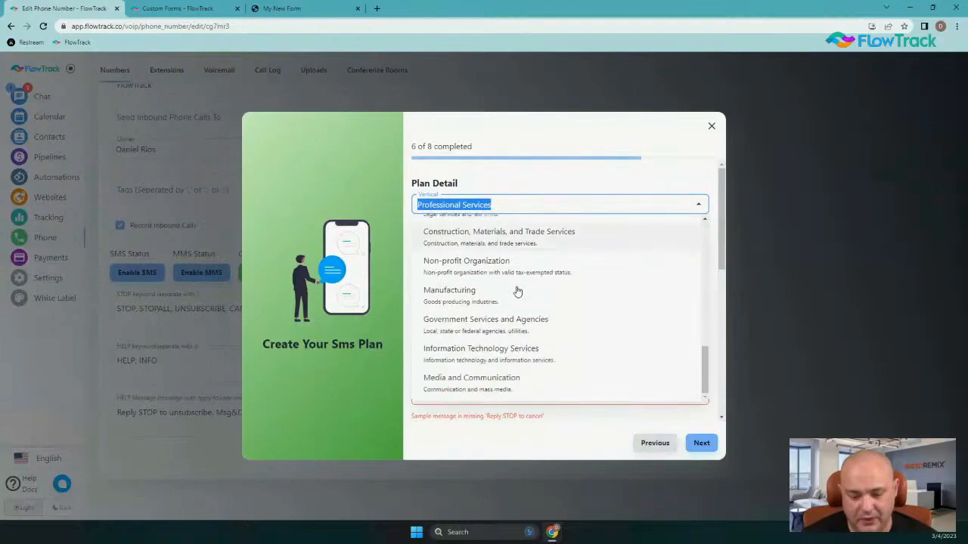
left_click(351, 412)
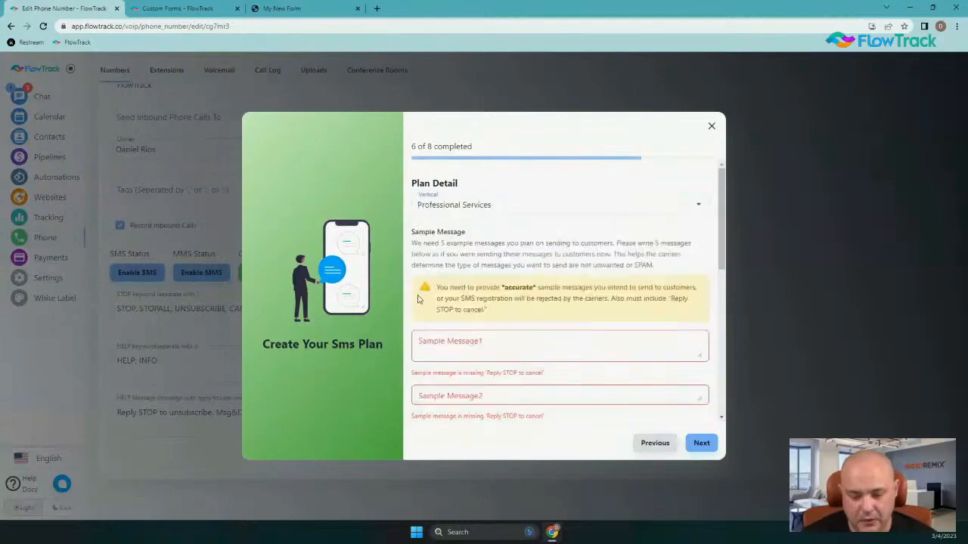
left_click(508, 345)
type("Hi this is Mike I wanted to see if we could book a call tomorrow at 3pm? https://crmconnect.co/meet/founder. Reply STOP to cancel")
scroll(654, 272, "down", 2)
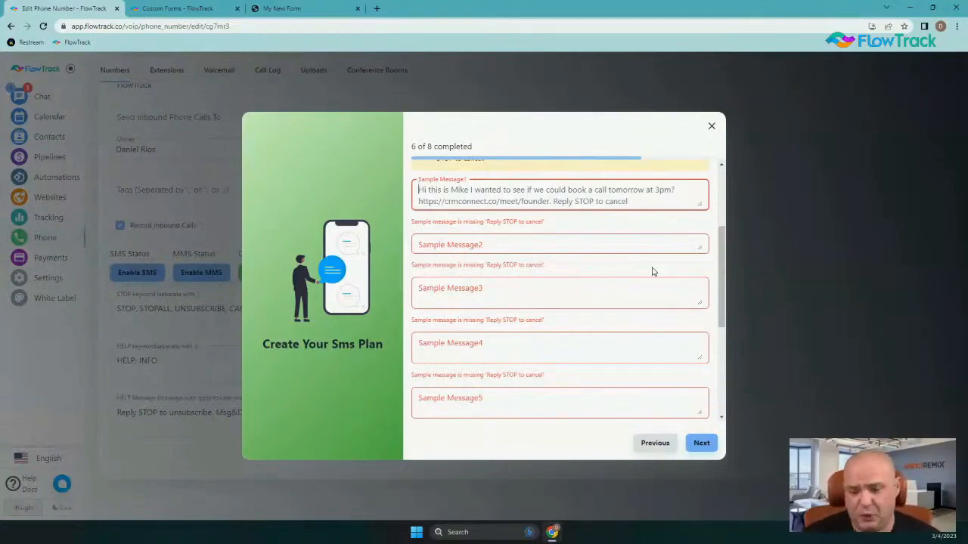
left_click(539, 250)
left_click(528, 288)
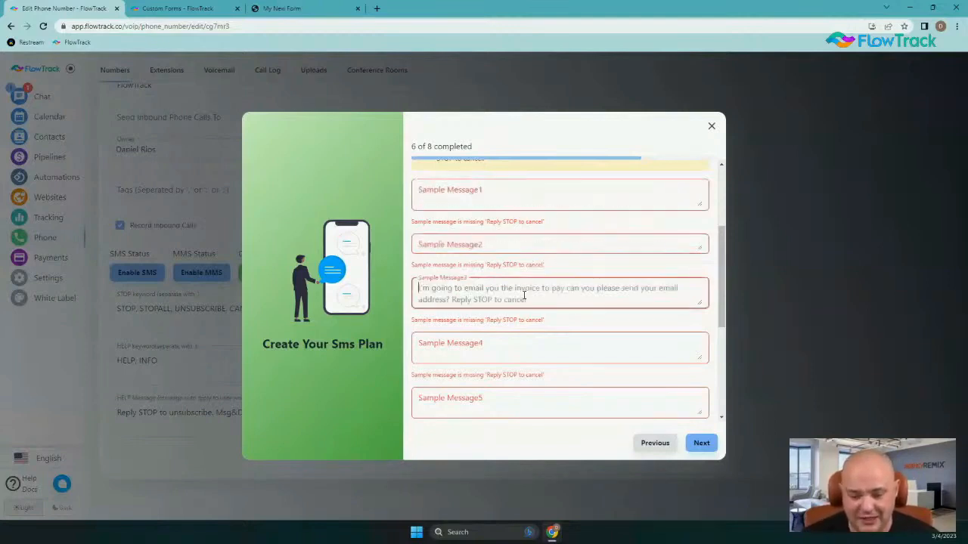
left_click(530, 338)
left_click(514, 393)
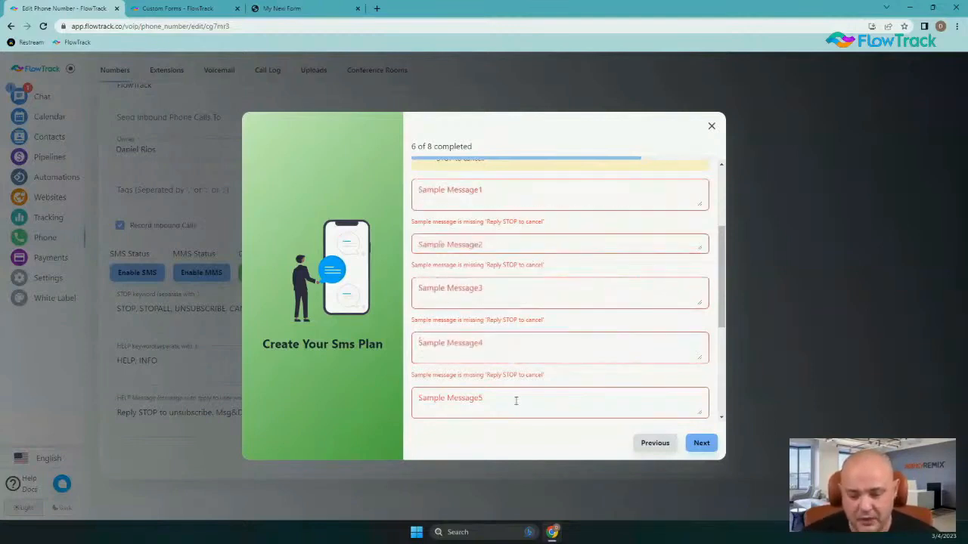
scroll(531, 333, "up", 4)
scroll(536, 322, "down", 2)
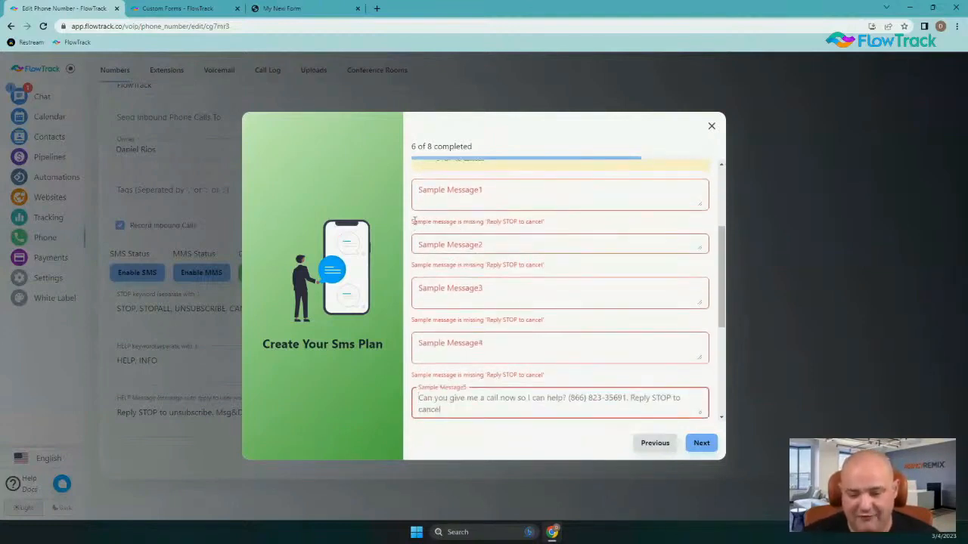
left_click_drag(414, 221, 560, 219)
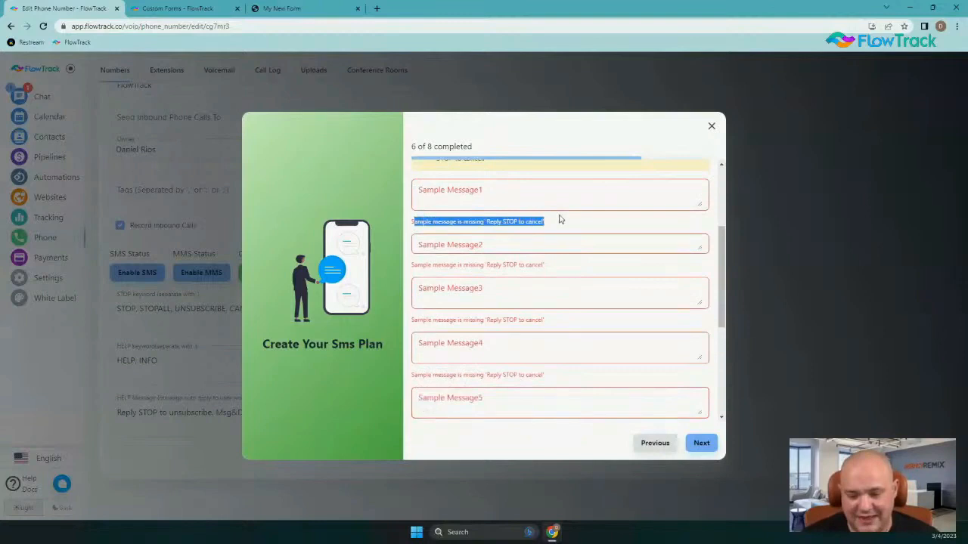
left_click(487, 222)
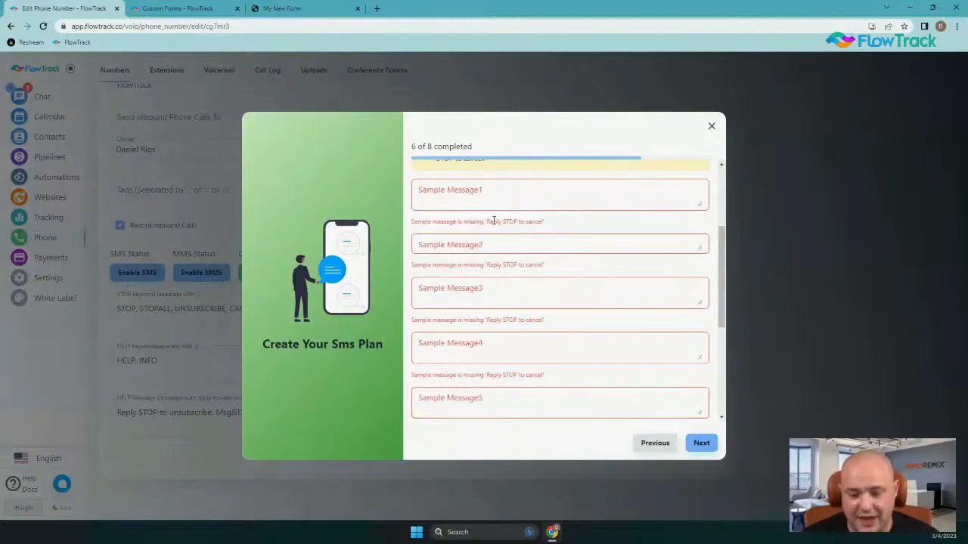
left_click_drag(480, 221, 544, 221)
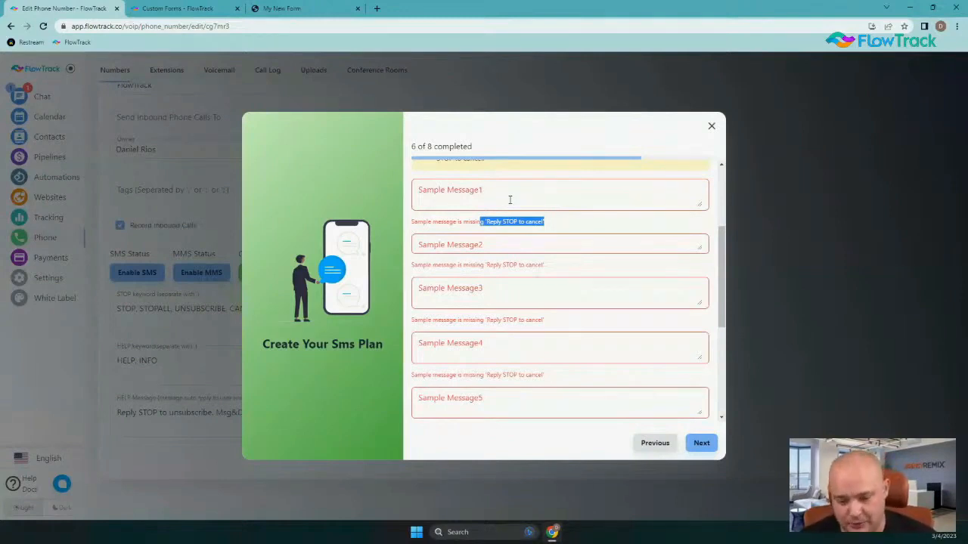
left_click(463, 243)
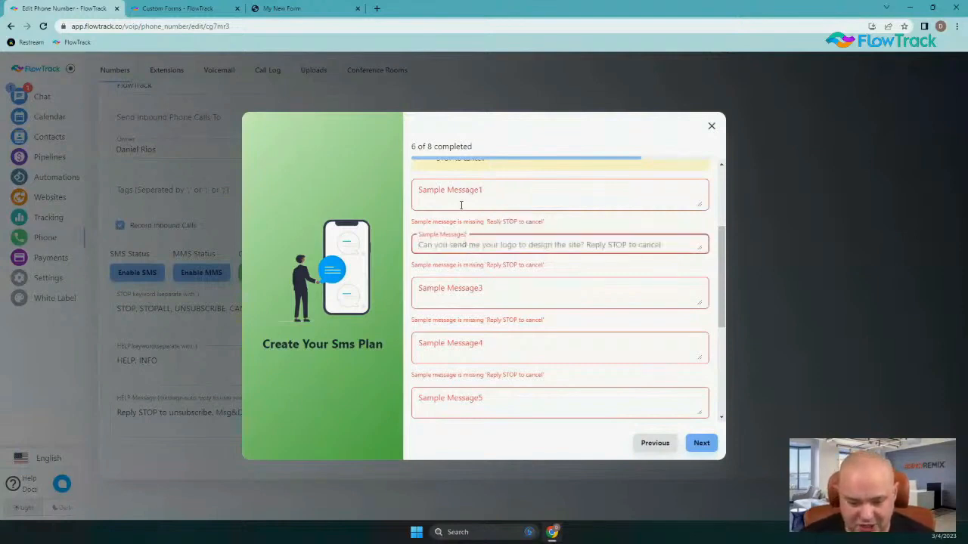
left_click(460, 203)
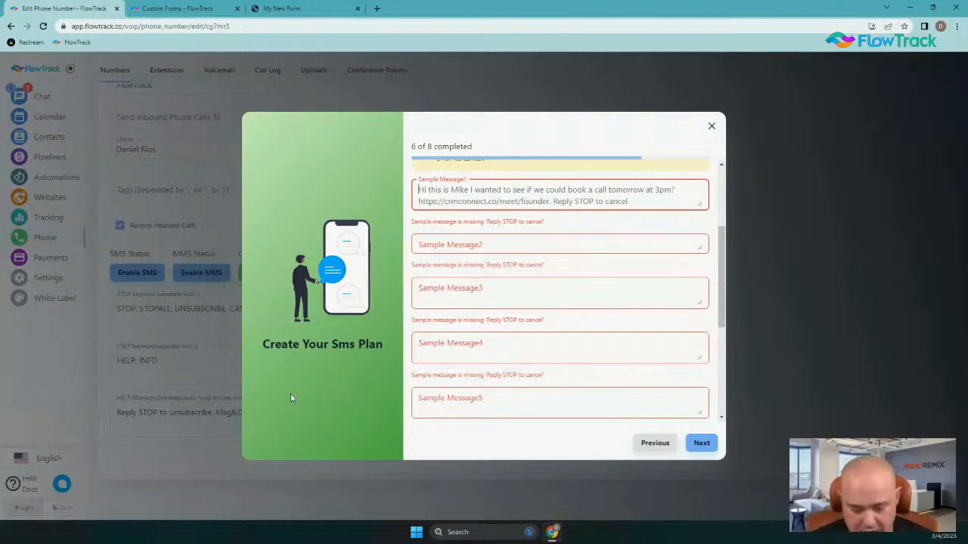
Write Sample Message1 thanking the customer for purchasing FlowTrack, with the sender's calendar booking link
type("Hi this is")
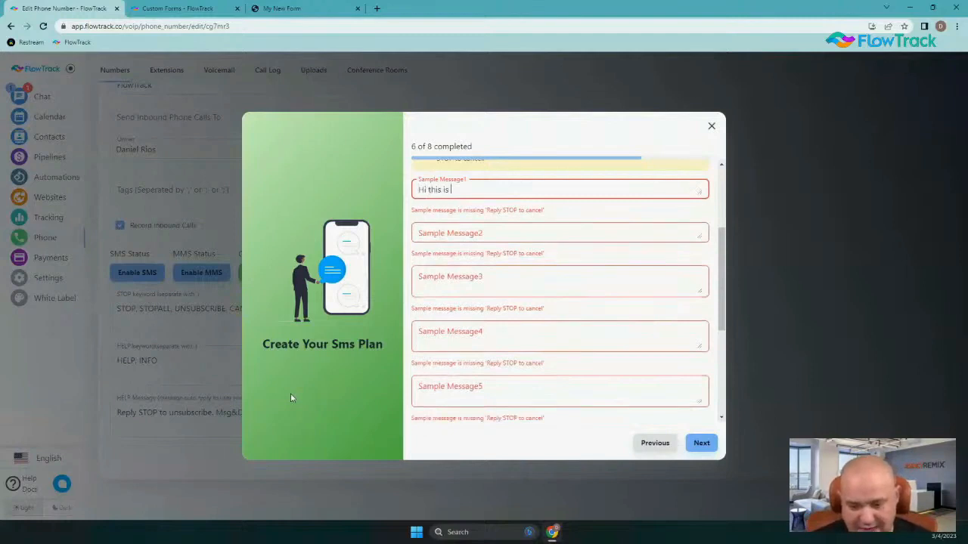
type(" Danny, thank ")
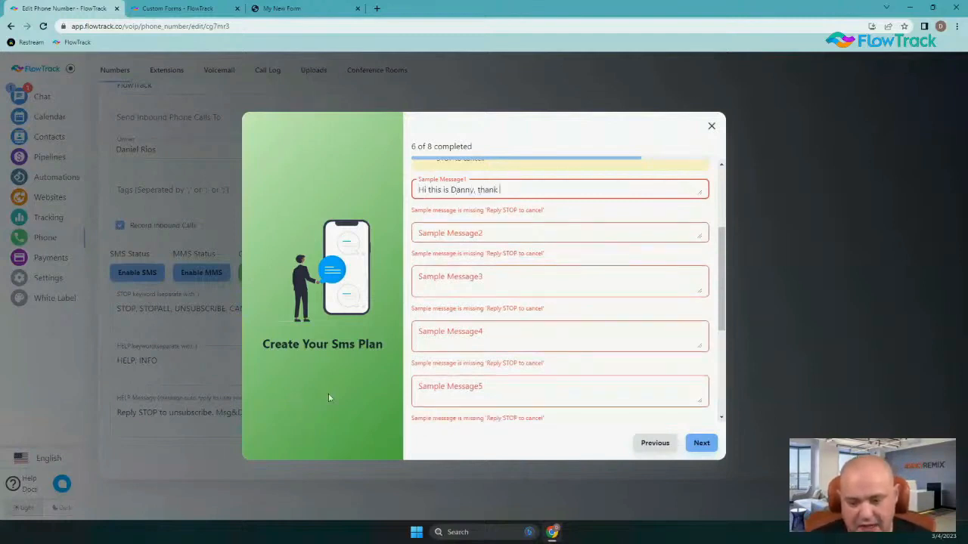
type("you for pur")
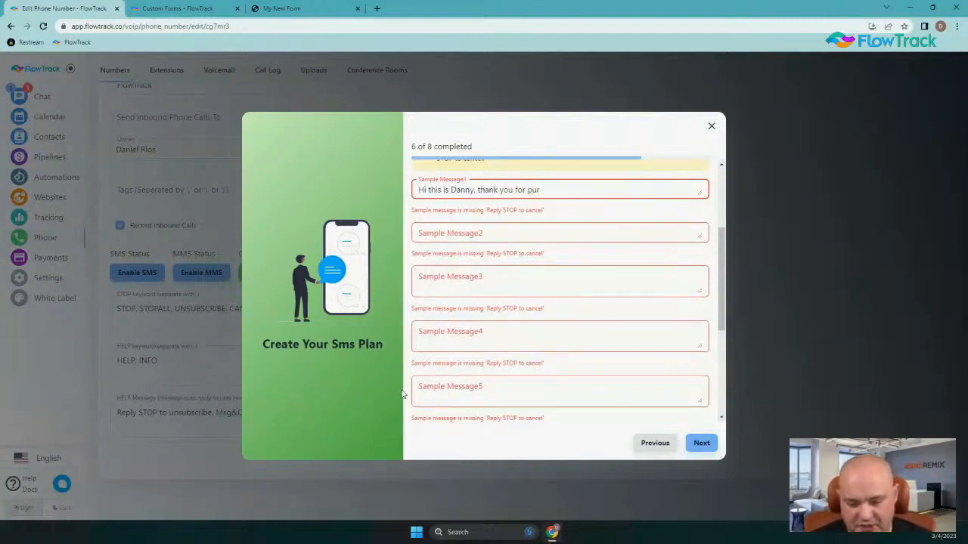
type("chasing Flowt")
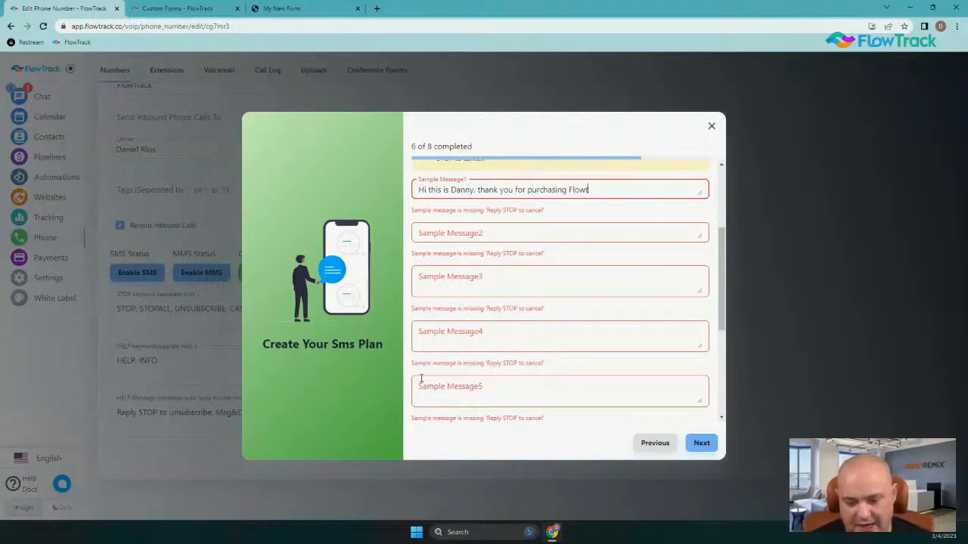
type("rack")
key("BackSpace")
key("BackSpace")
key("BackSpace")
key("BackSpace")
key("BackSpace")
type("T")
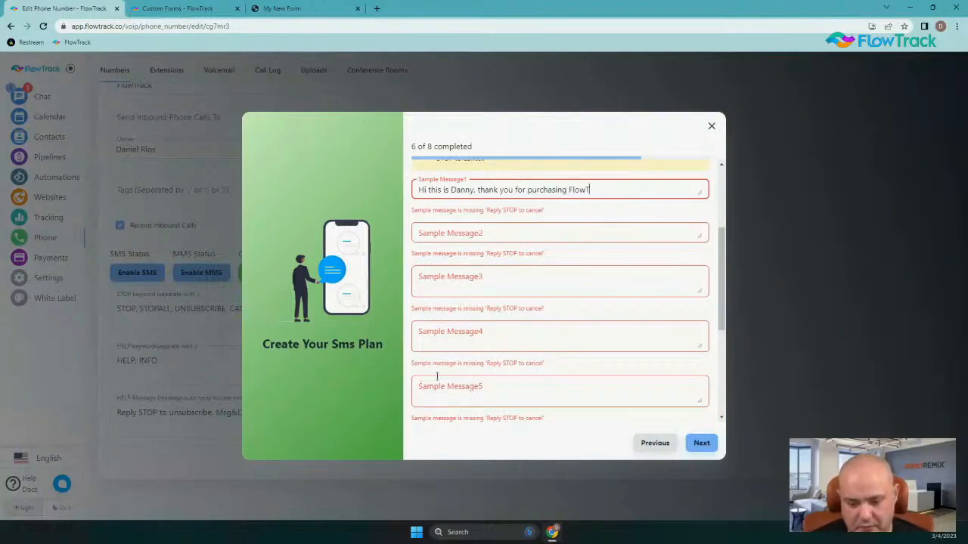
type("rack!  Here is my calendar l")
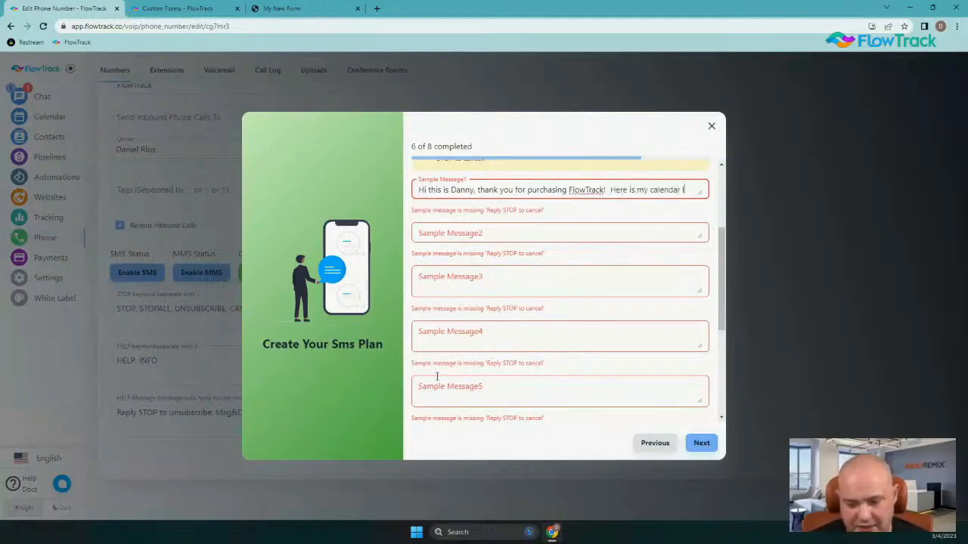
type("ink to book an appt")
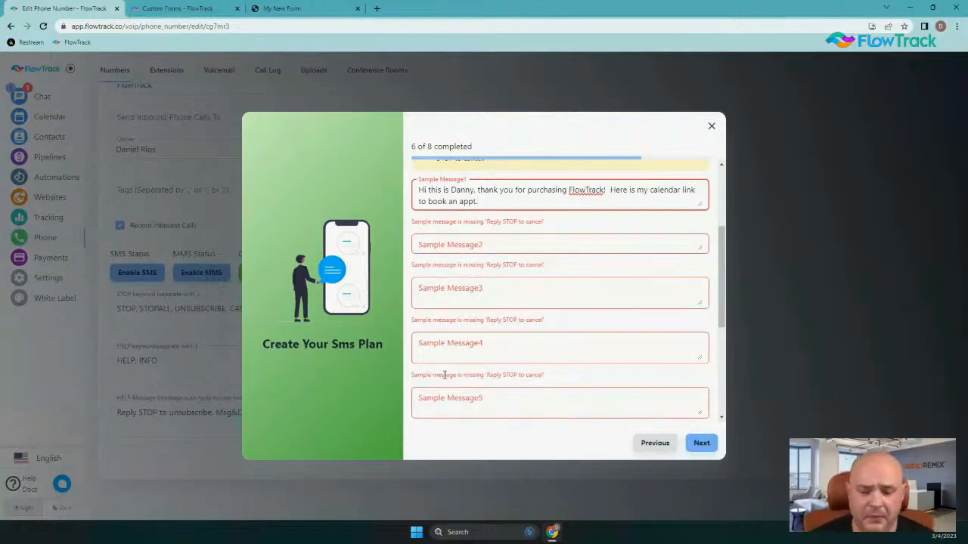
type(".")
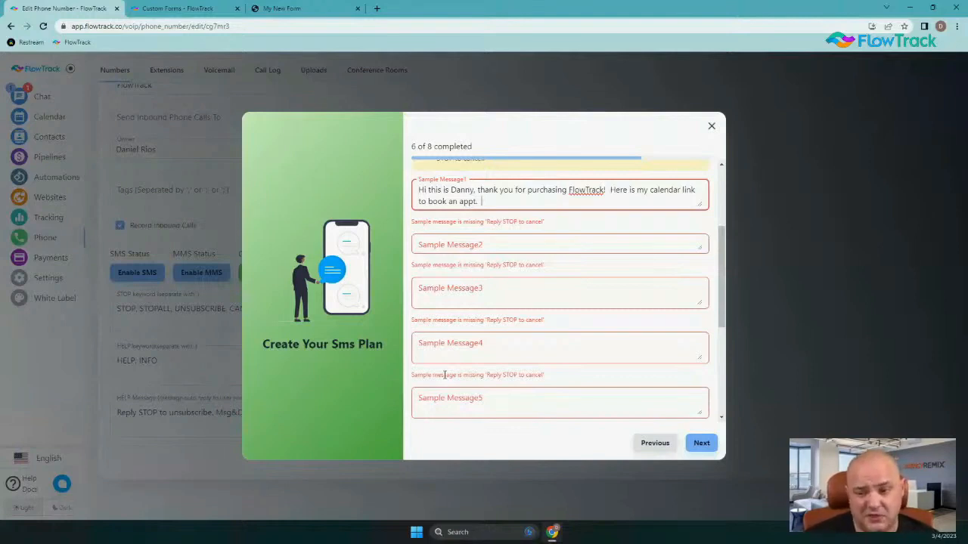
type("m")
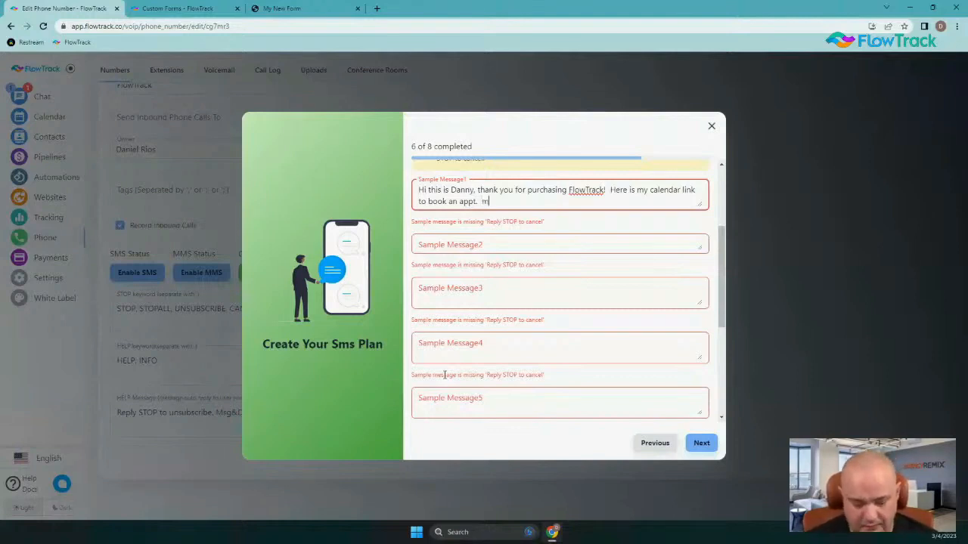
type("y.agencyremix.co")
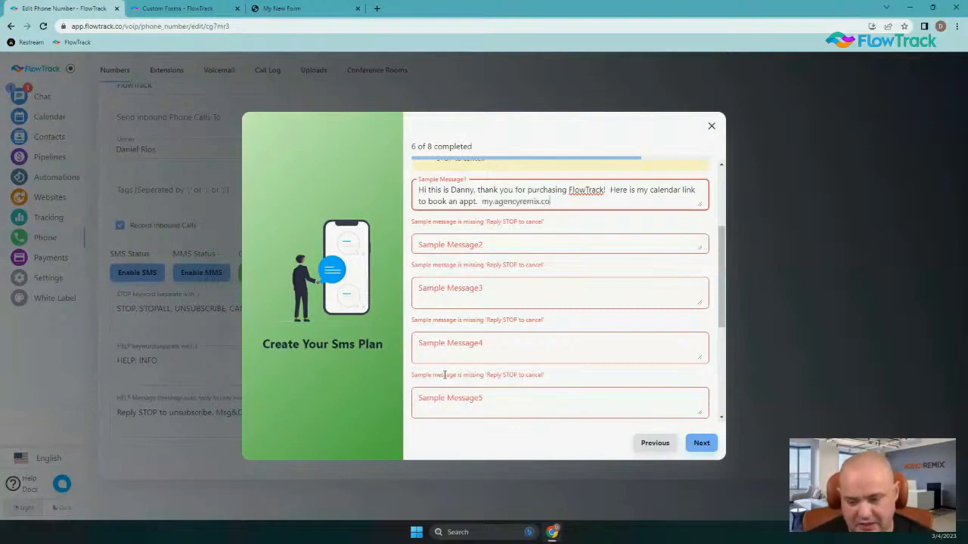
type("m/danny/")
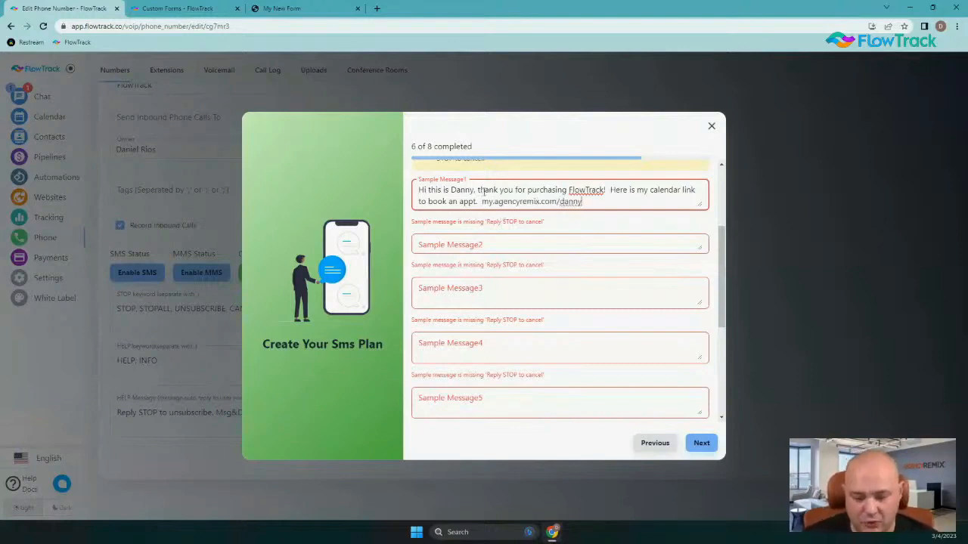
left_click_drag(482, 201, 557, 201)
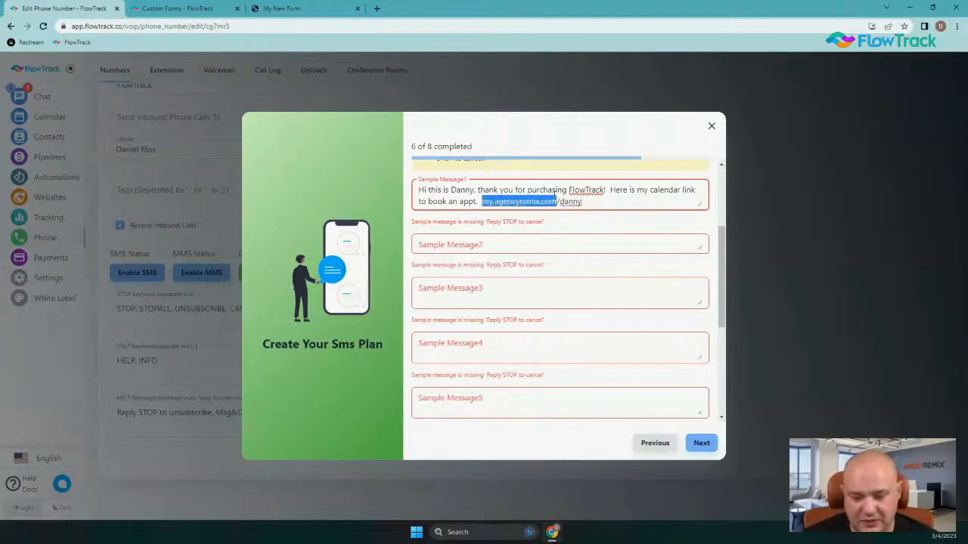
left_click(482, 201)
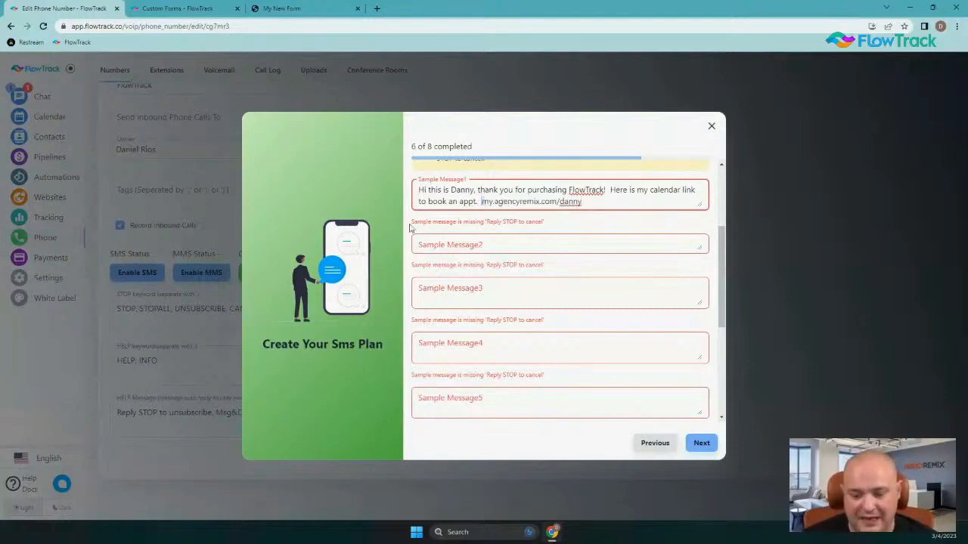
type("https")
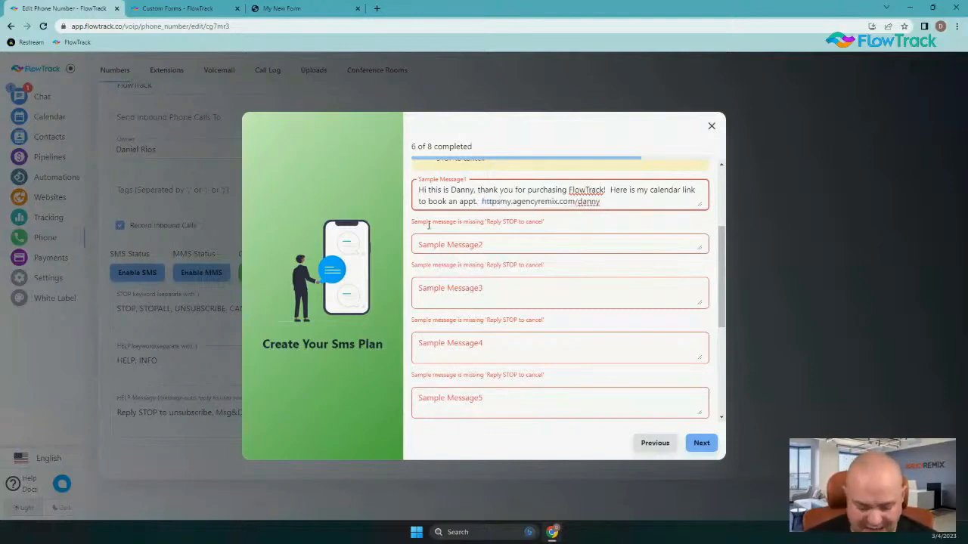
type("://")
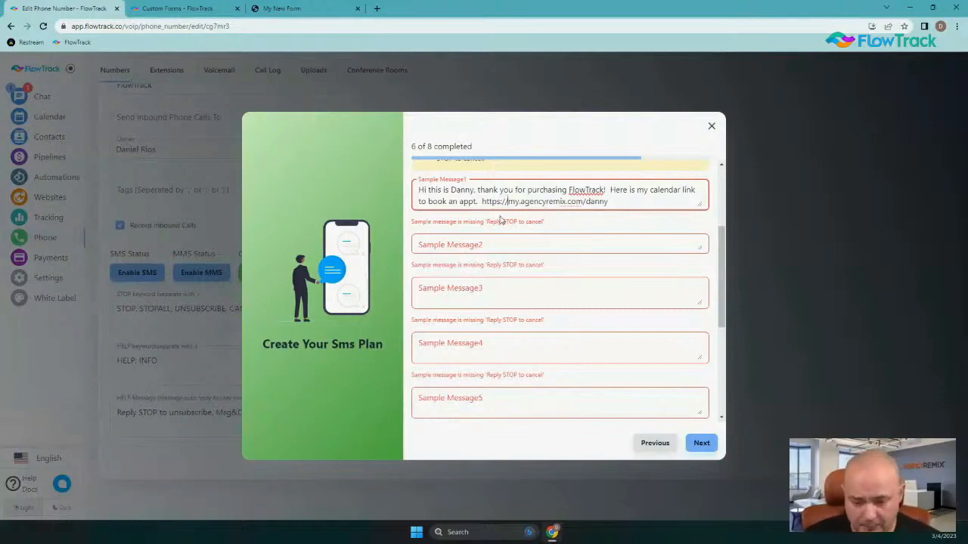
double_click(537, 201)
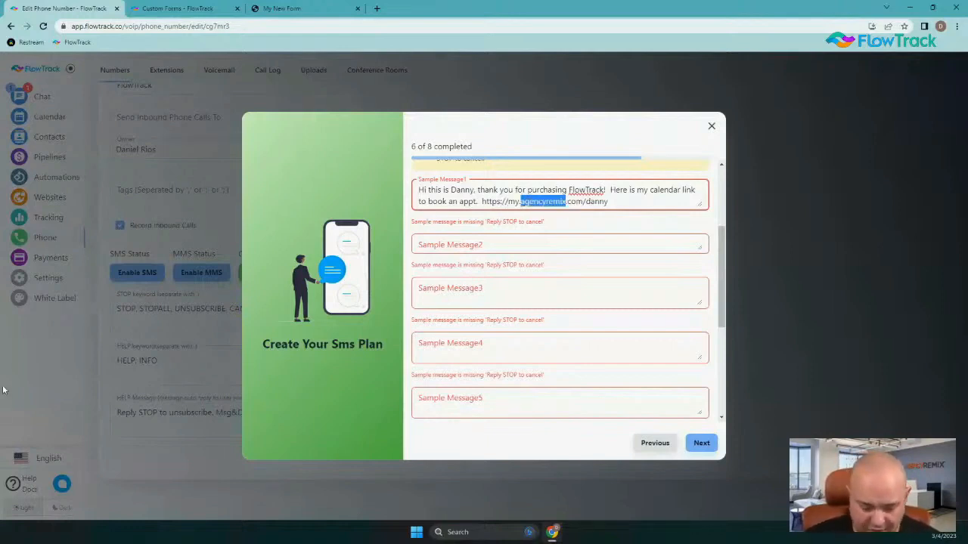
type("flowtrack")
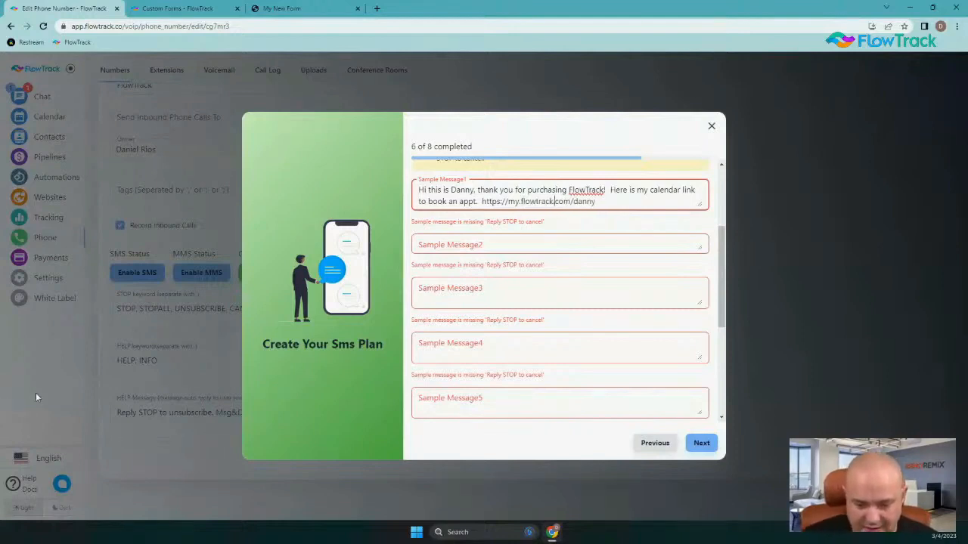
key("Right")
key("Right")
key("Right")
key("BackSpace")
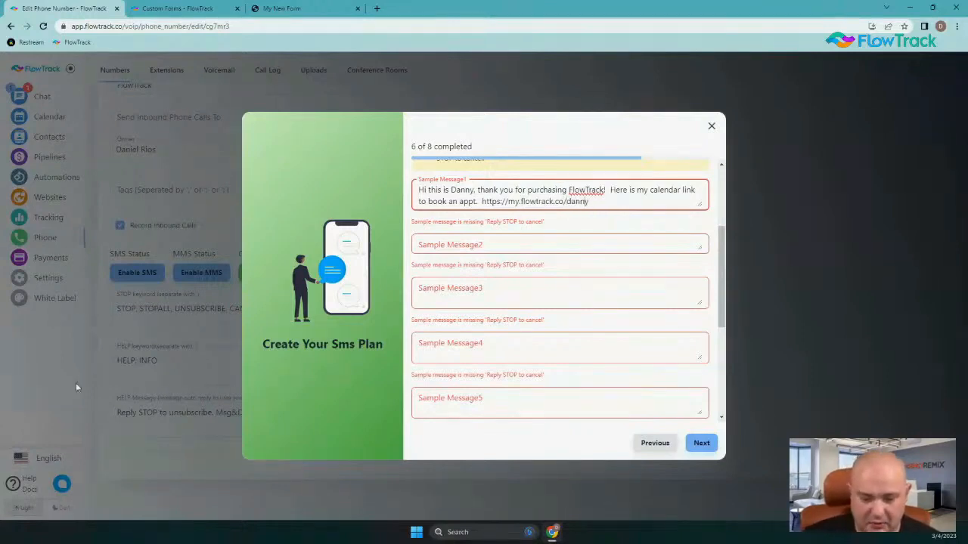
key("BackSpace")
key("BackSpace")
key("BackSpace")
key("BackSpace")
key("BackSpace")
type("calend")
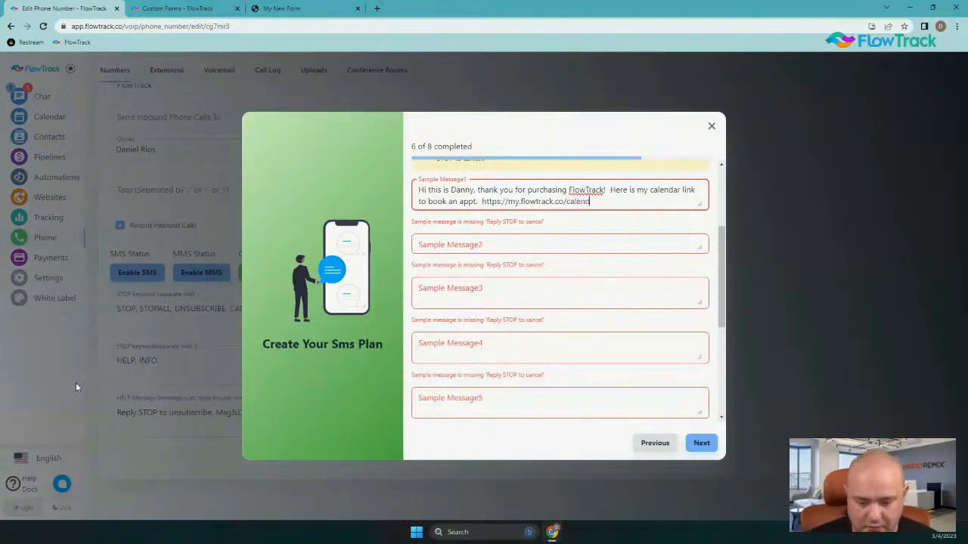
type("ar")
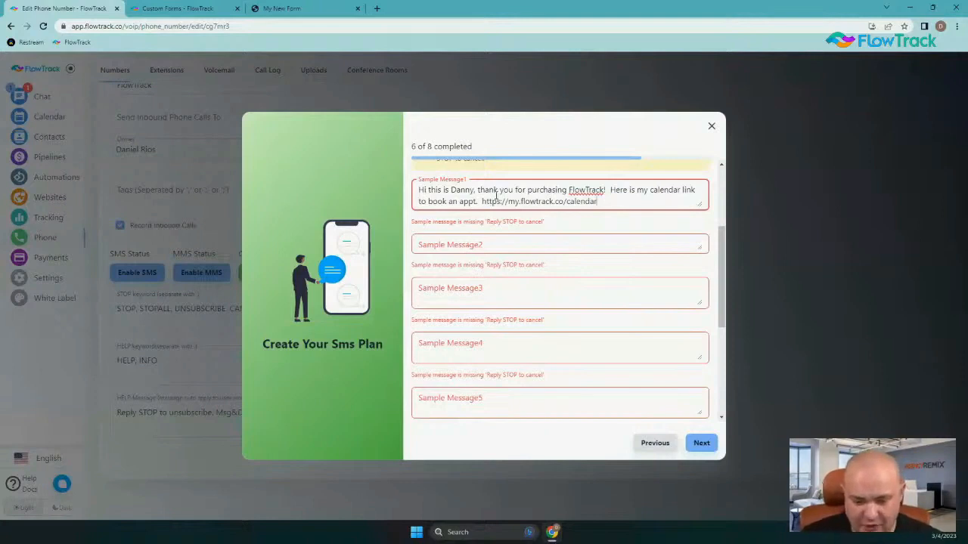
Add a 'Reply STOP to cancel' line below the calendar link
key("Return")
type("Rep")
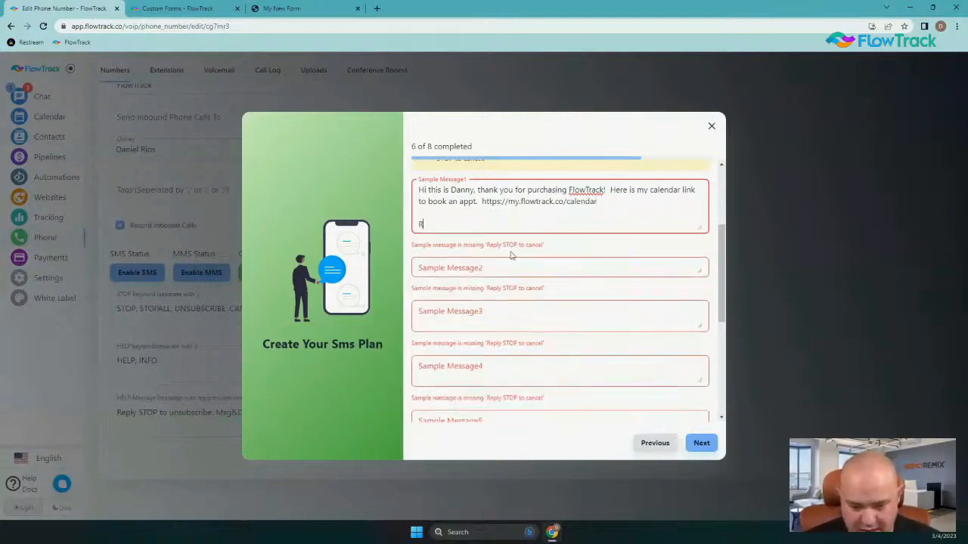
key("Menu")
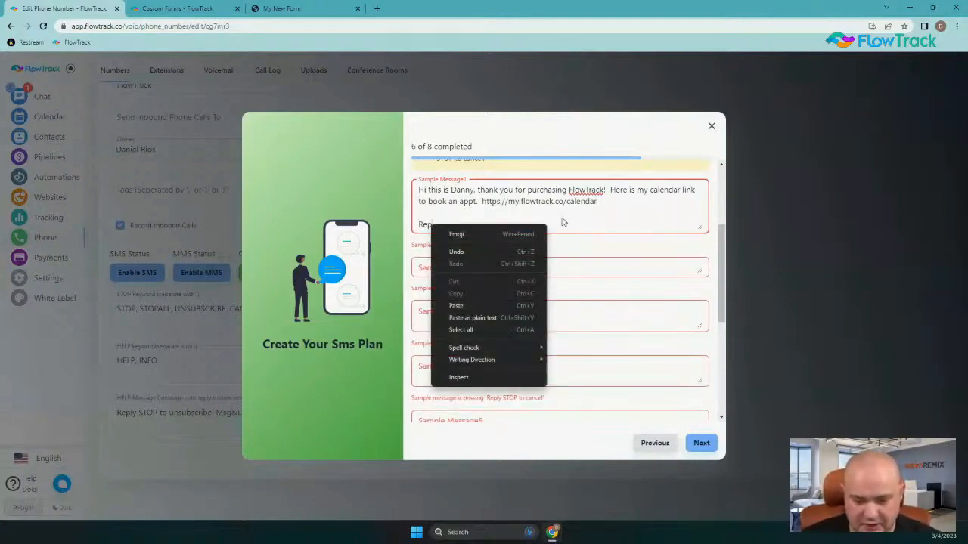
key("Escape")
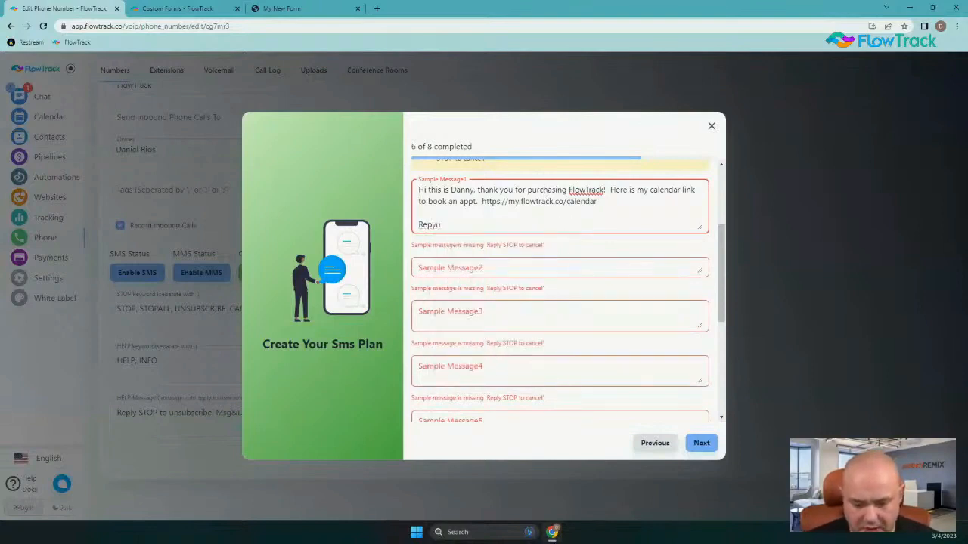
type("ly to")
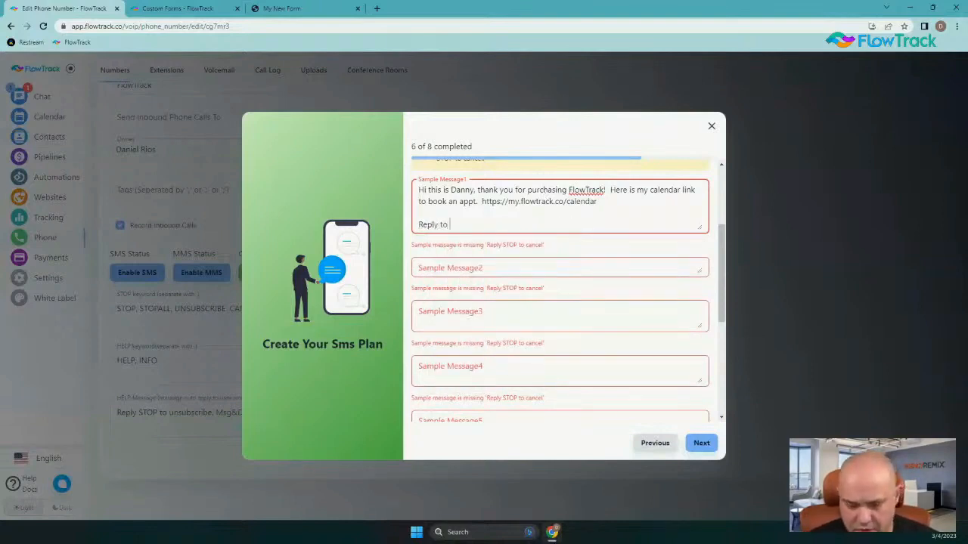
key("BackSpace")
key("BackSpace")
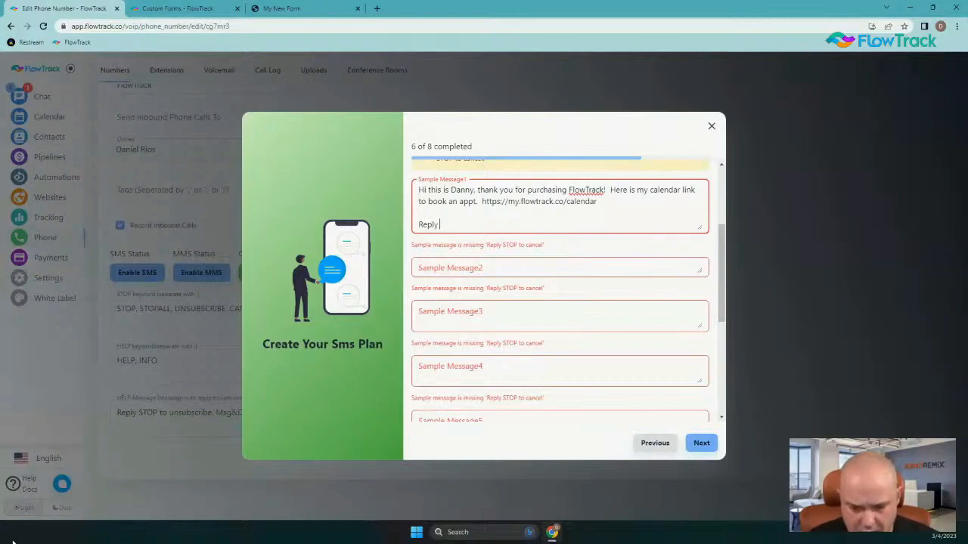
type("Stop")
key("BackSpace")
key("BackSpace")
key("BackSpace")
type("TO")
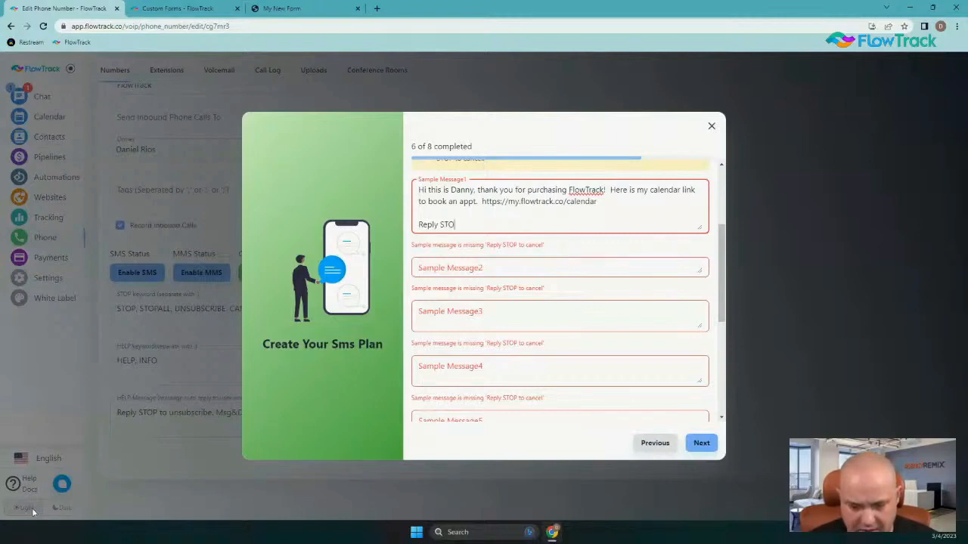
type("P to cancel")
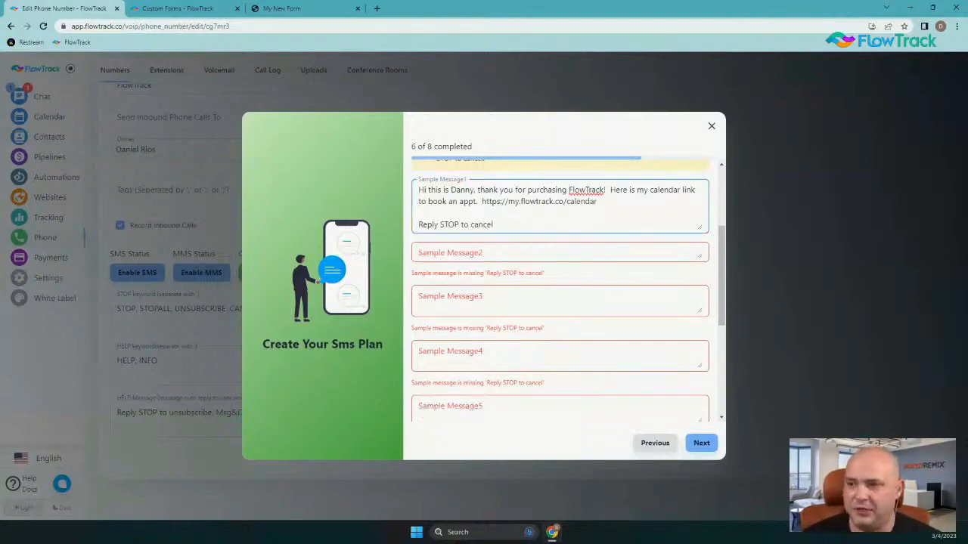
key("alt+Tab")
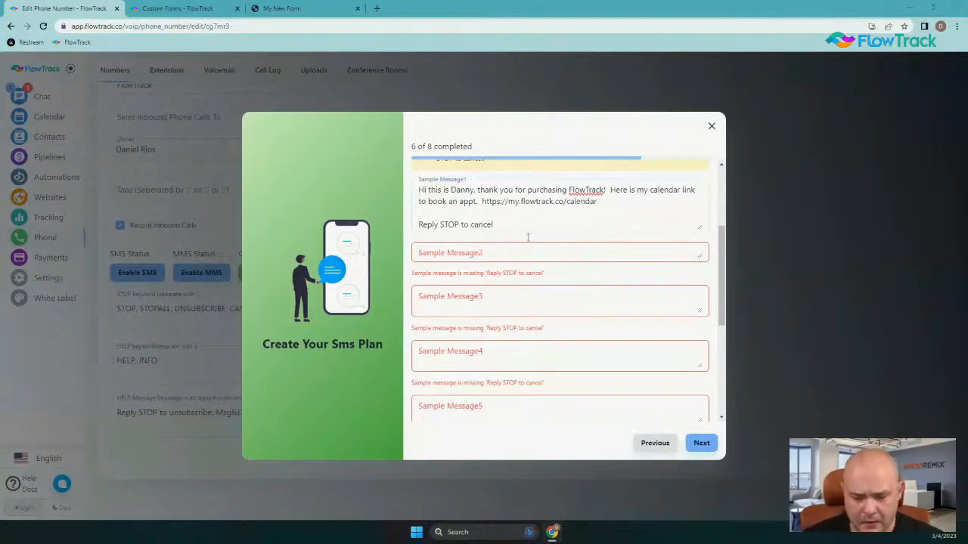
Write the coupon message for 20% off your next purchase of sms credits, ending 'Reply STOP to cancel'
left_click(486, 254)
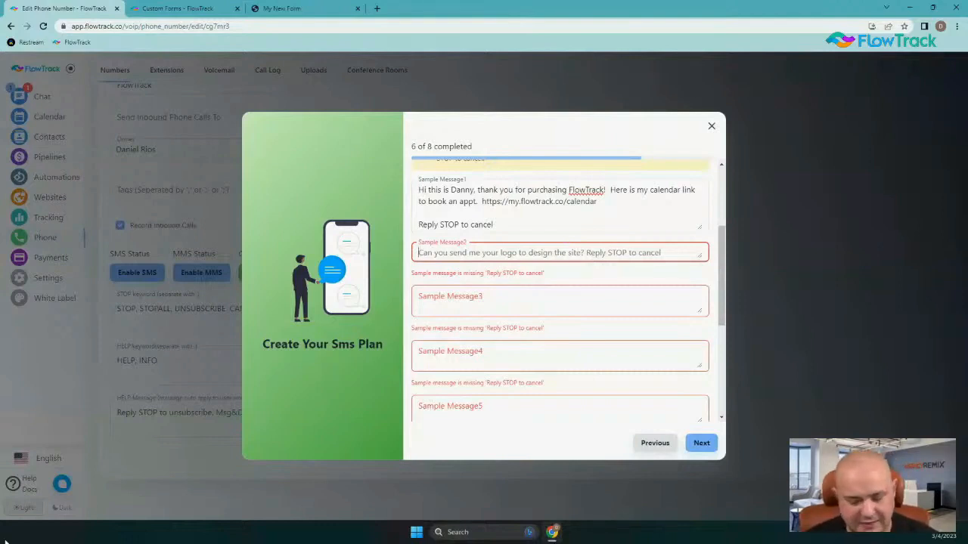
type("Here ")
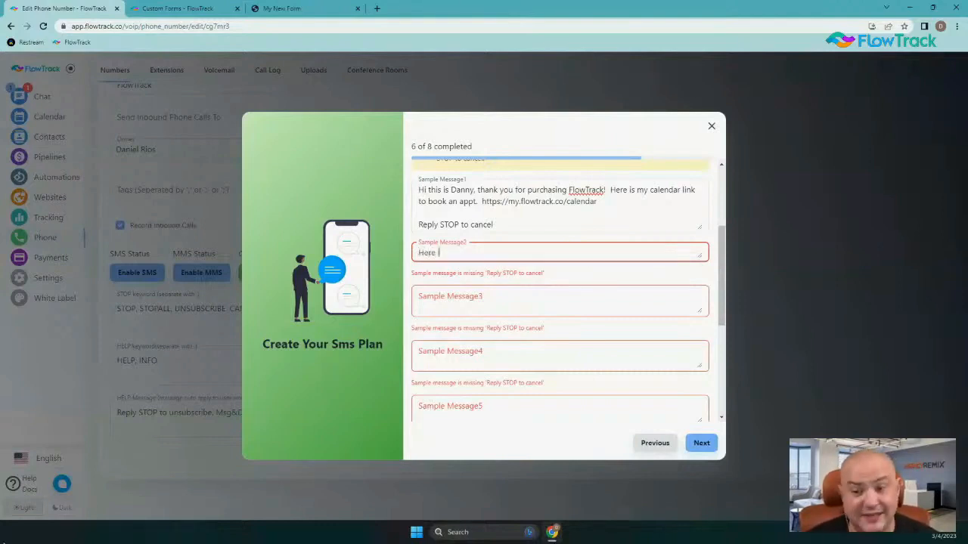
type("is you cou")
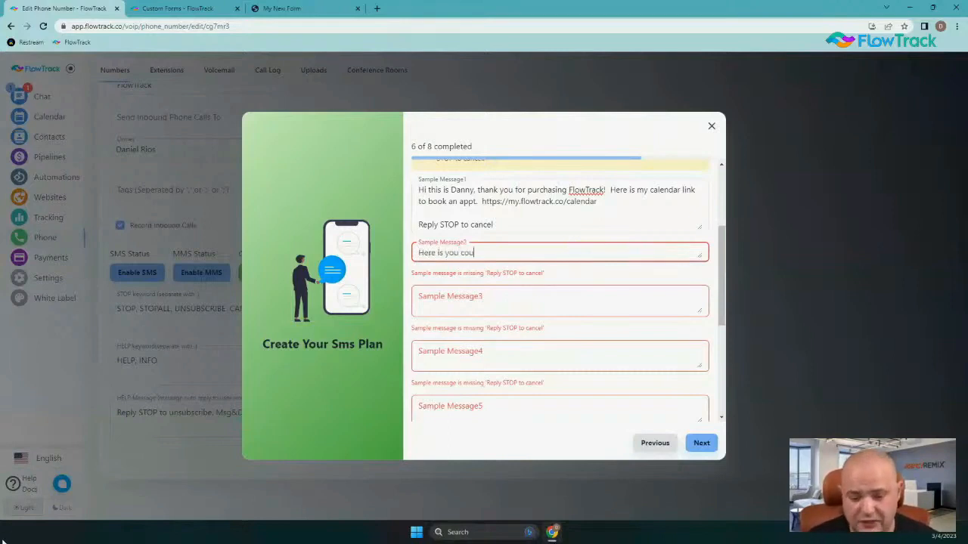
type("pon that you ")
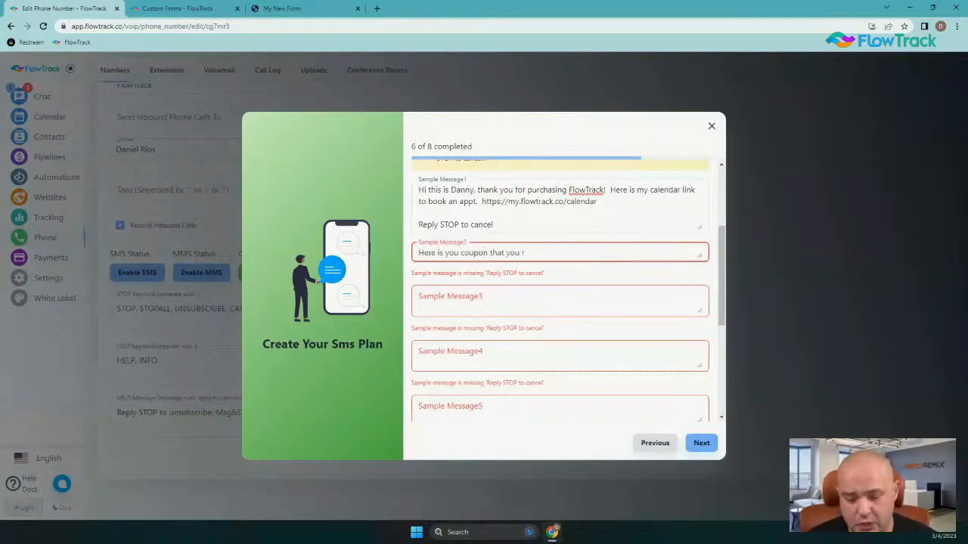
type("requested ")
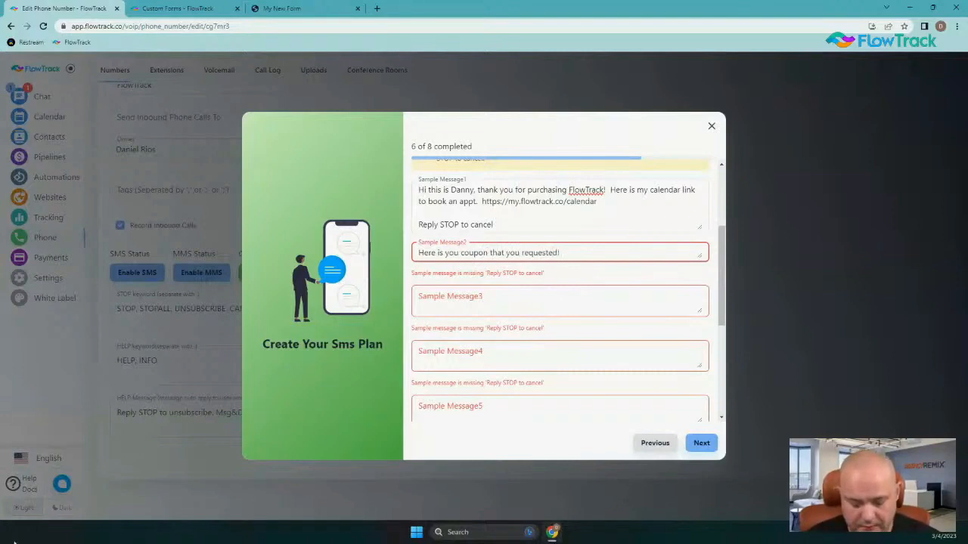
type(" it is")
key("BackSpace")
key("BackSpace")
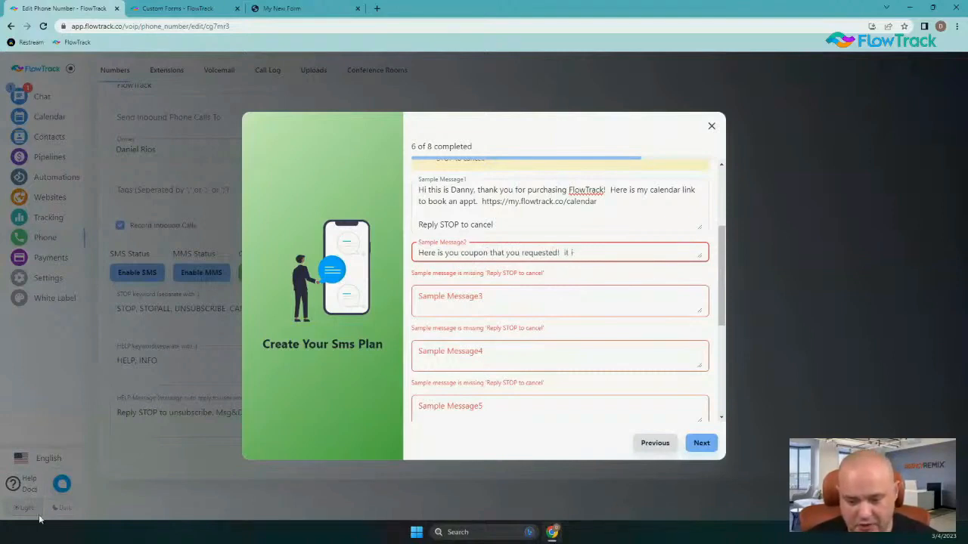
key("BackSpace")
key("BackSpace")
key("BackSpace")
key("BackSpace")
key("BackSpace")
key("BackSpace")
type("is for 20")
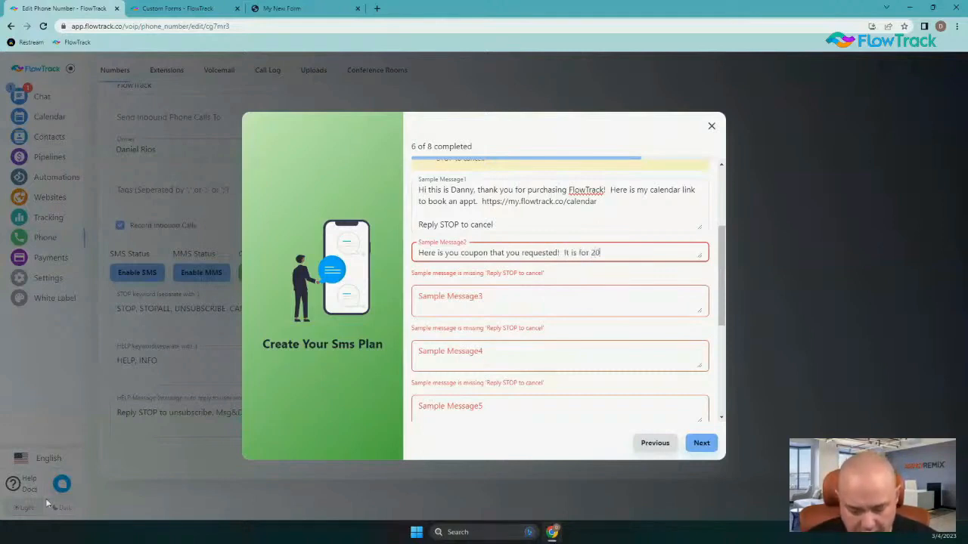
type("% off your next")
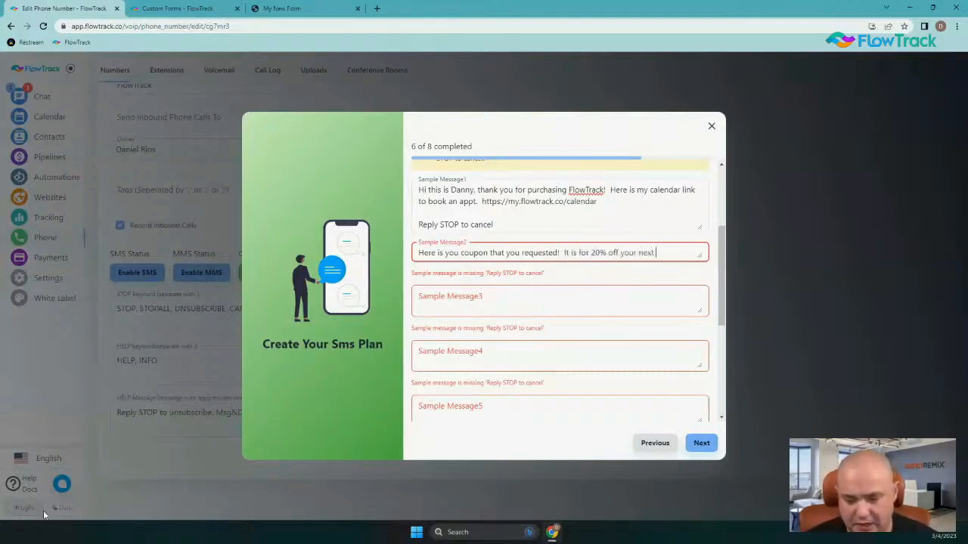
type(" purchase of sms c")
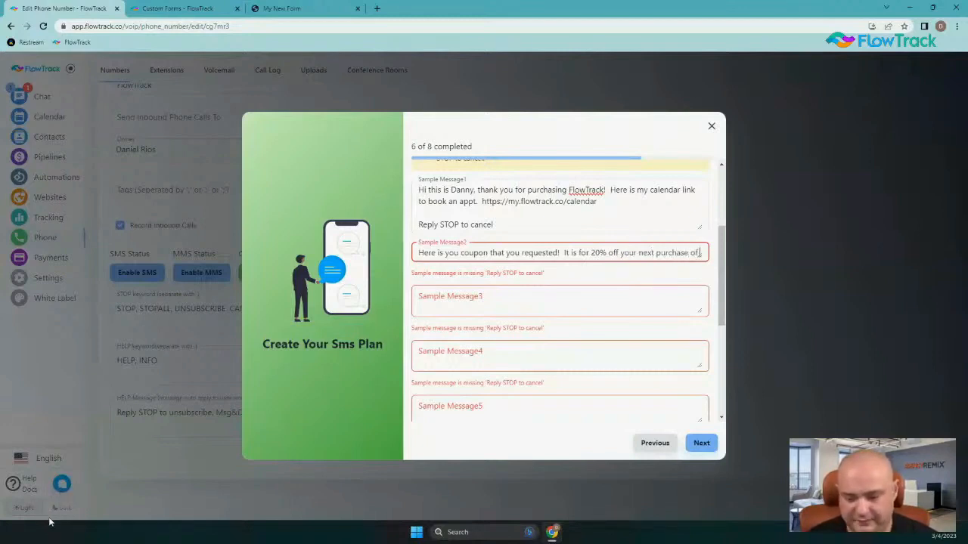
type("redits.")
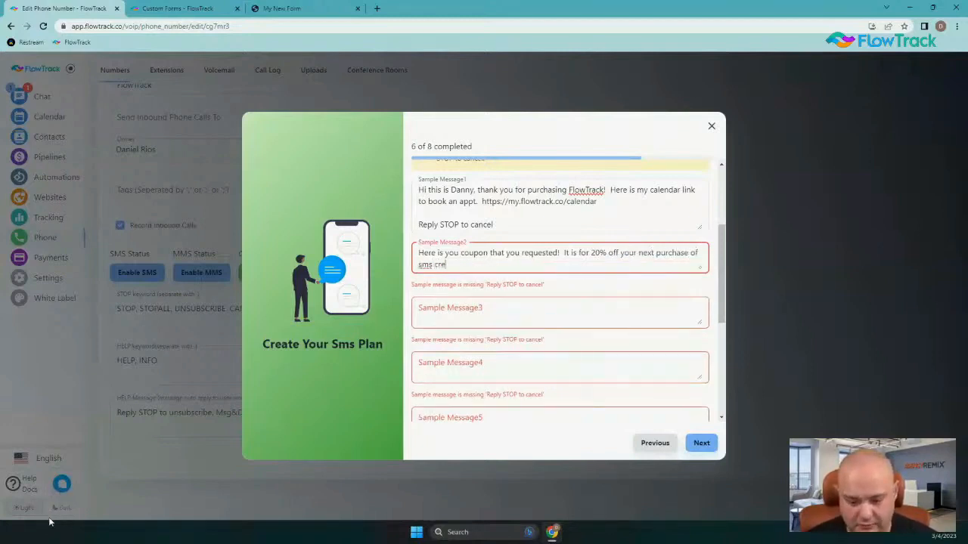
key("Return")
key("Return")
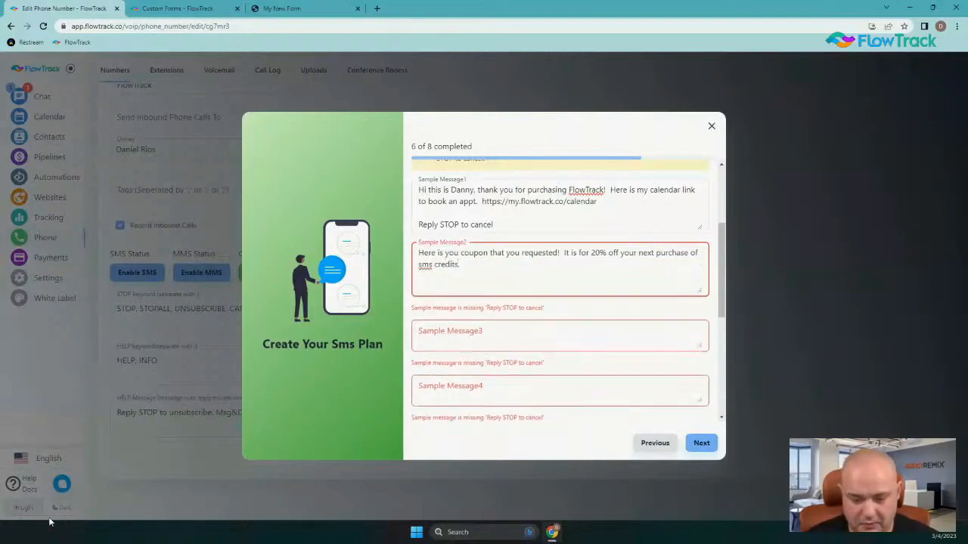
type("Reply ")
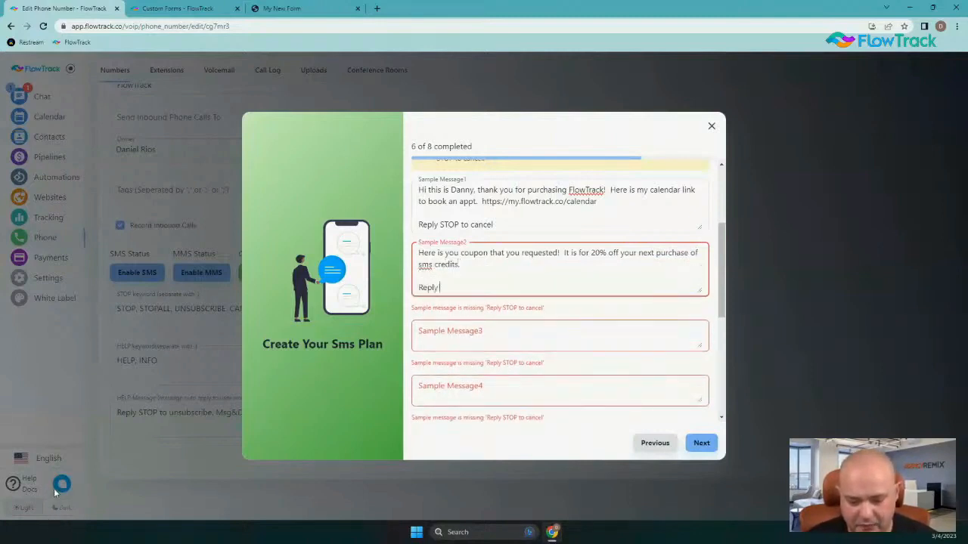
type("STOP to cance")
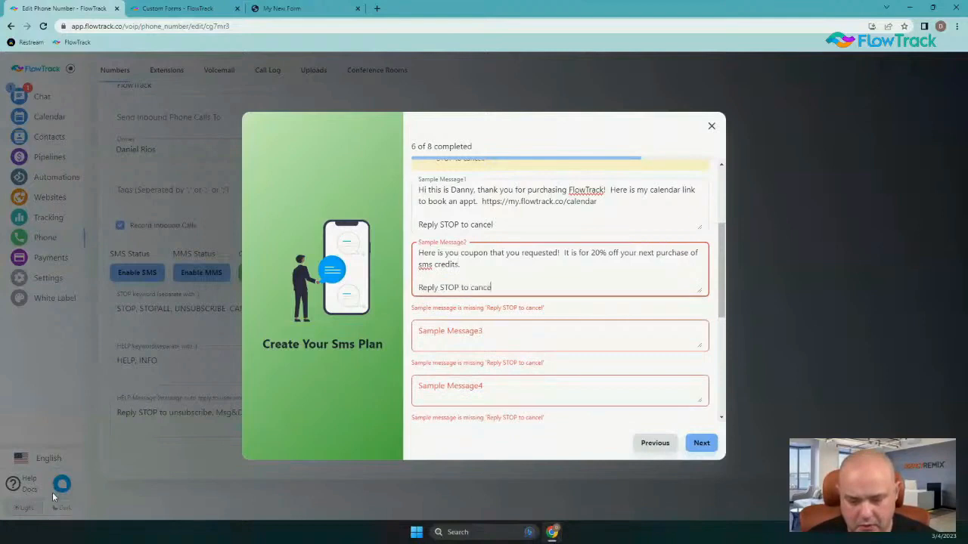
type("l")
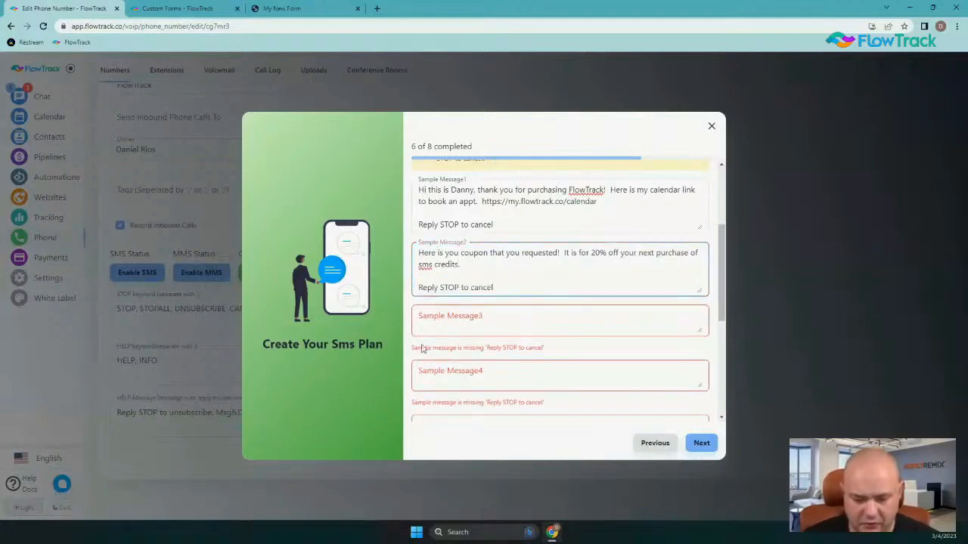
left_click(445, 331)
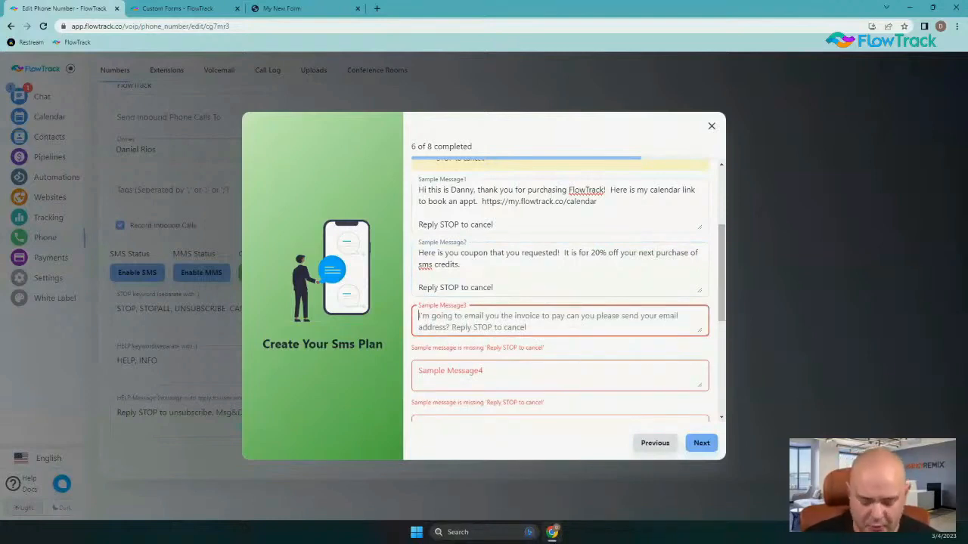
type("He")
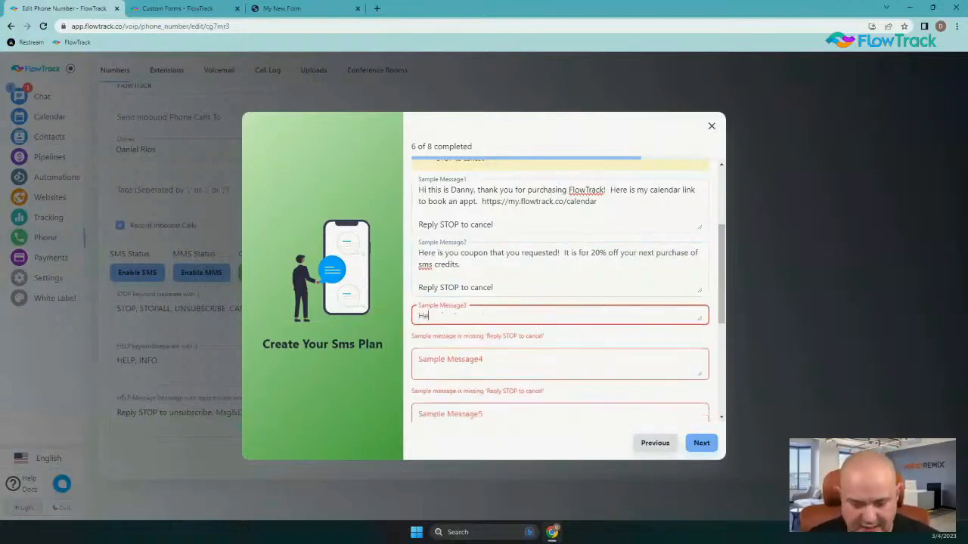
type("re is your password reste")
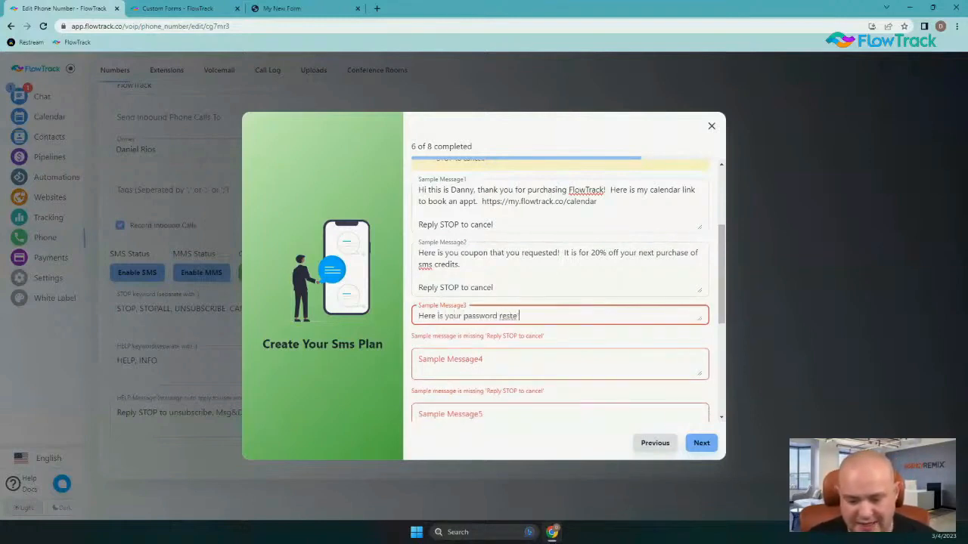
key("BackSpace")
key("BackSpace")
type("et link ")
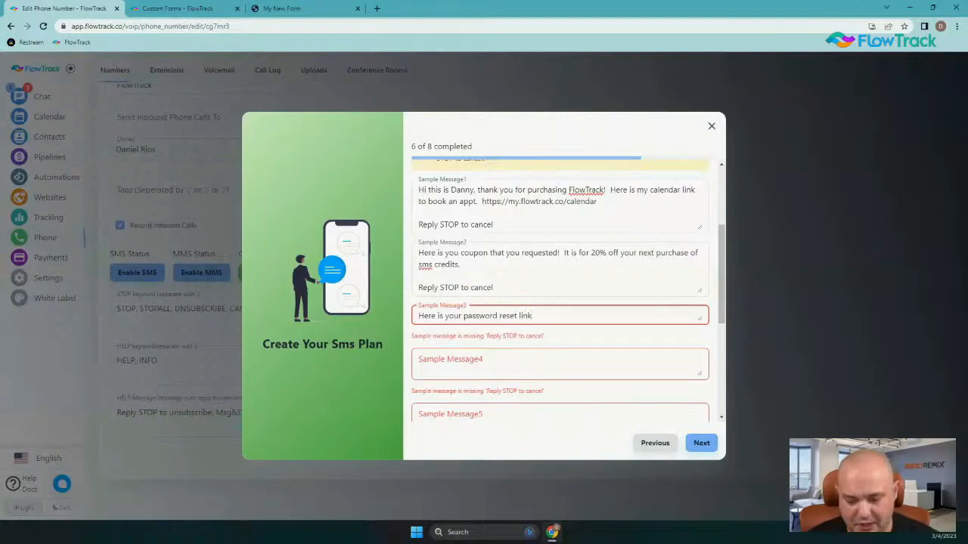
type("httPS")
key("BackSpace")
key("BackSpace")
key("BackSpace")
key("BackSpace")
key("BackSpace")
type("ht")
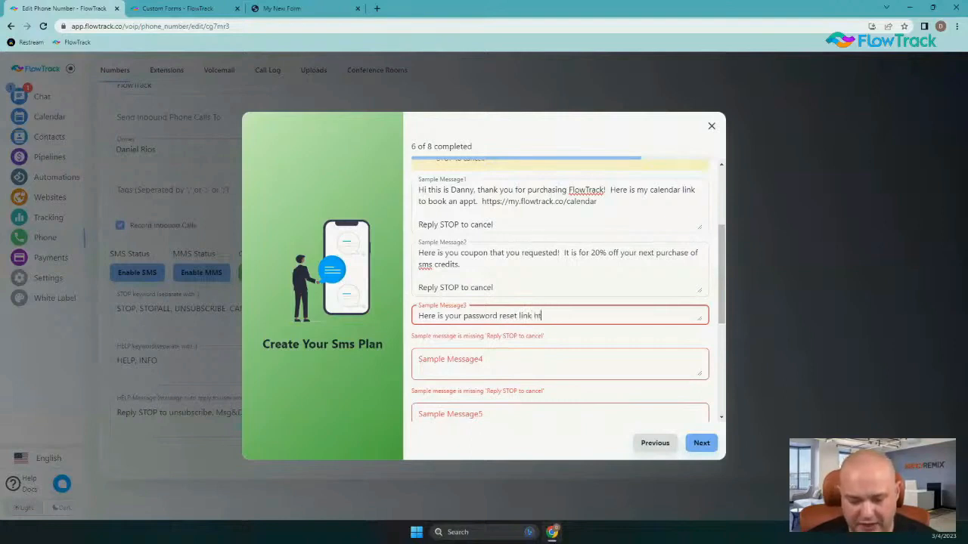
type("tps://")
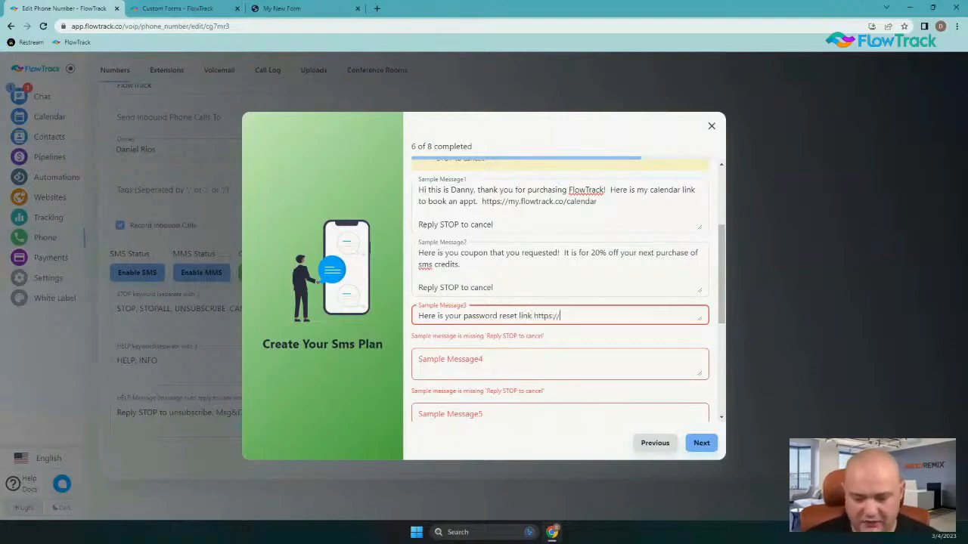
type("my.")
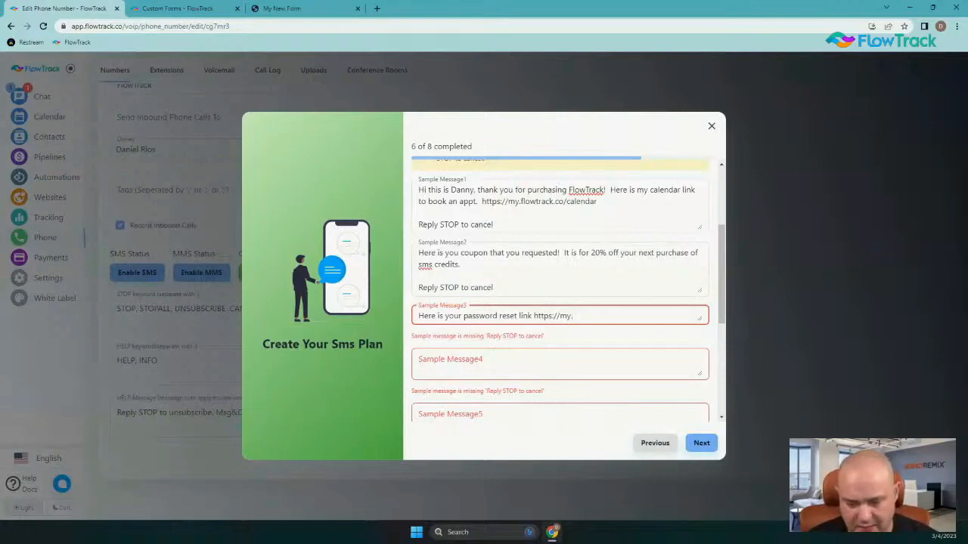
type("flowtrack.co")
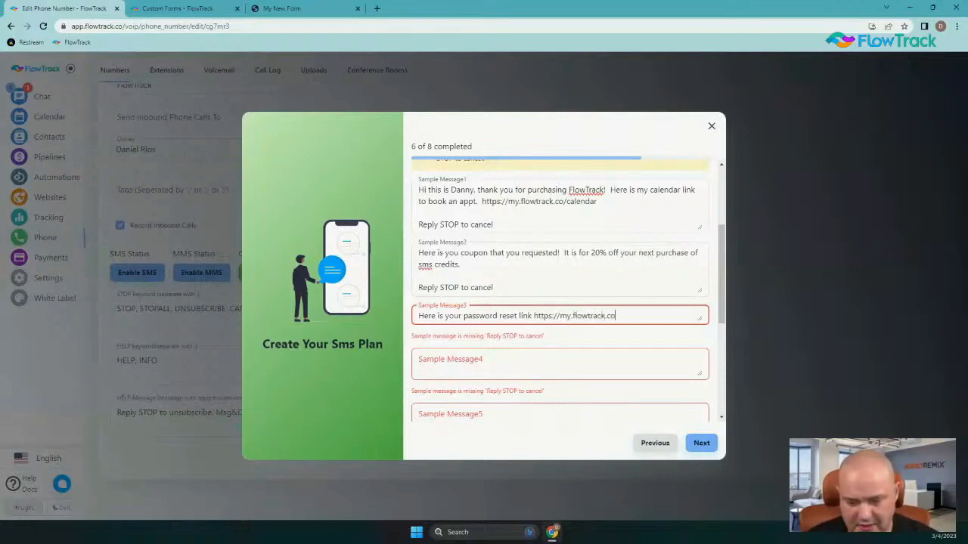
type("/")
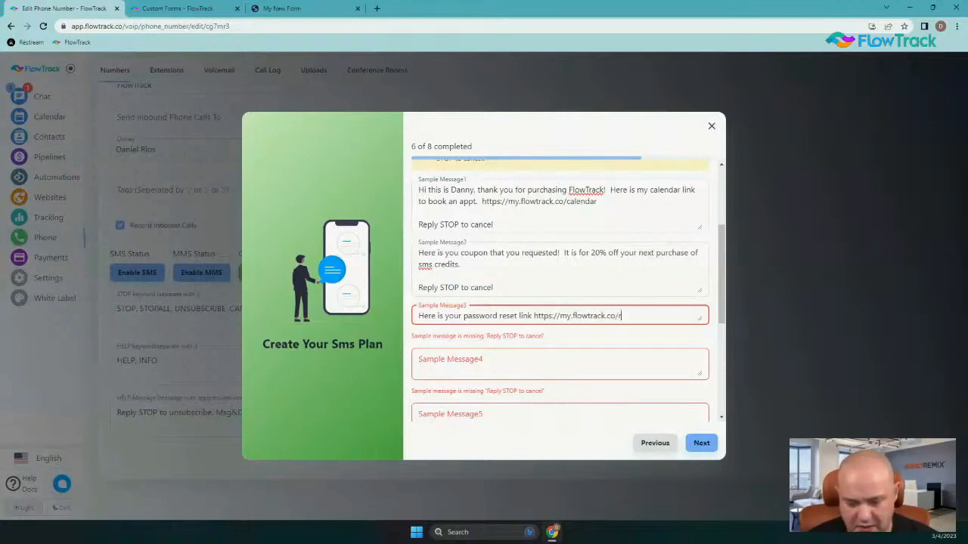
type("passwordreste")
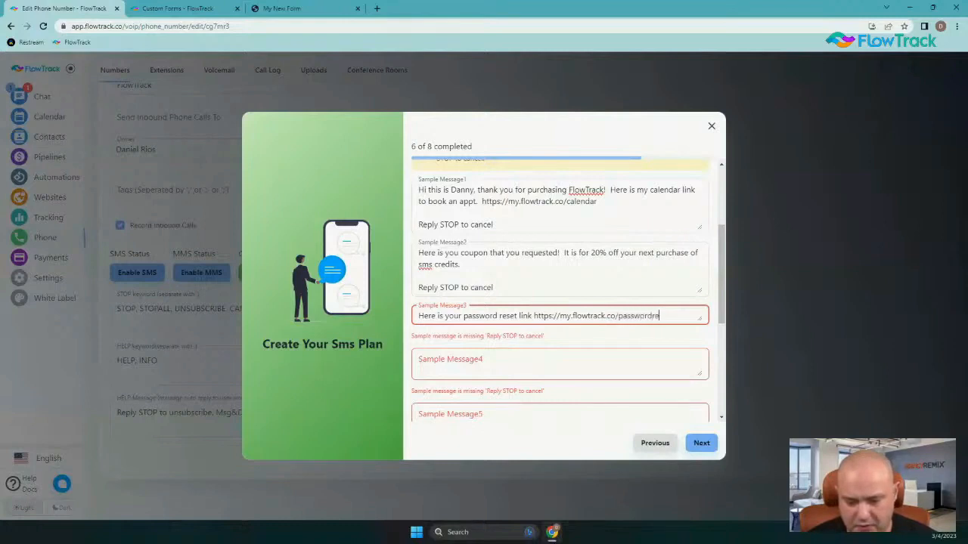
key("BackSpace")
key("BackSpace")
type("et")
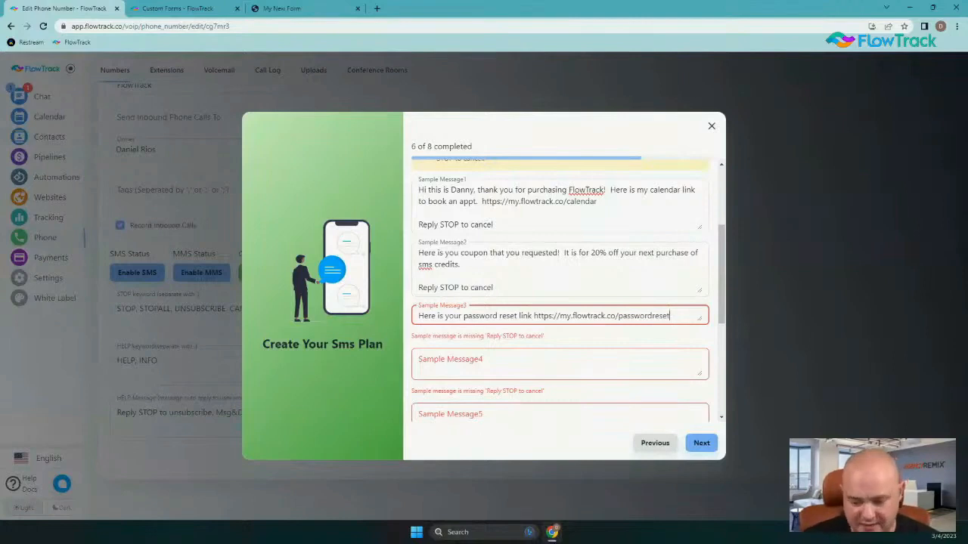
key("Return")
key("Return")
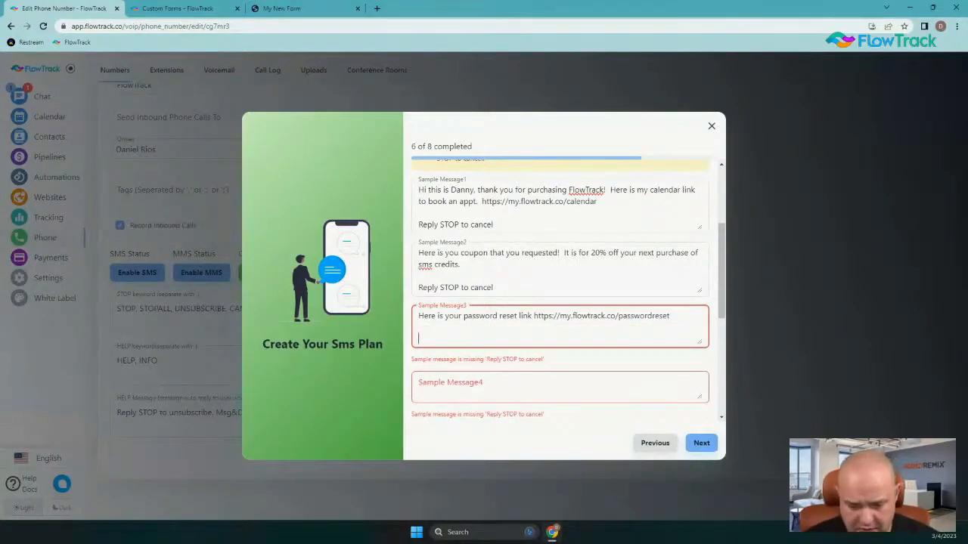
type("Reply ")
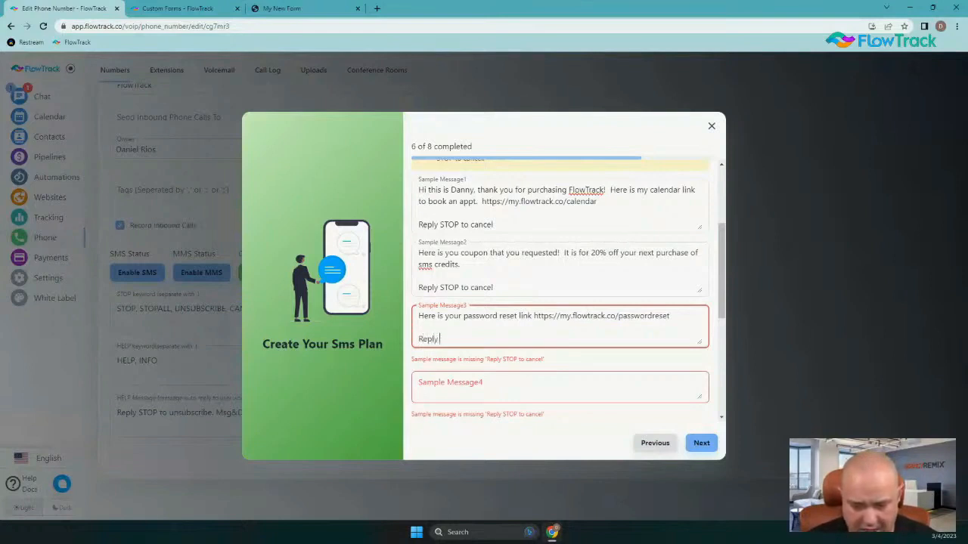
type("STOP to ca")
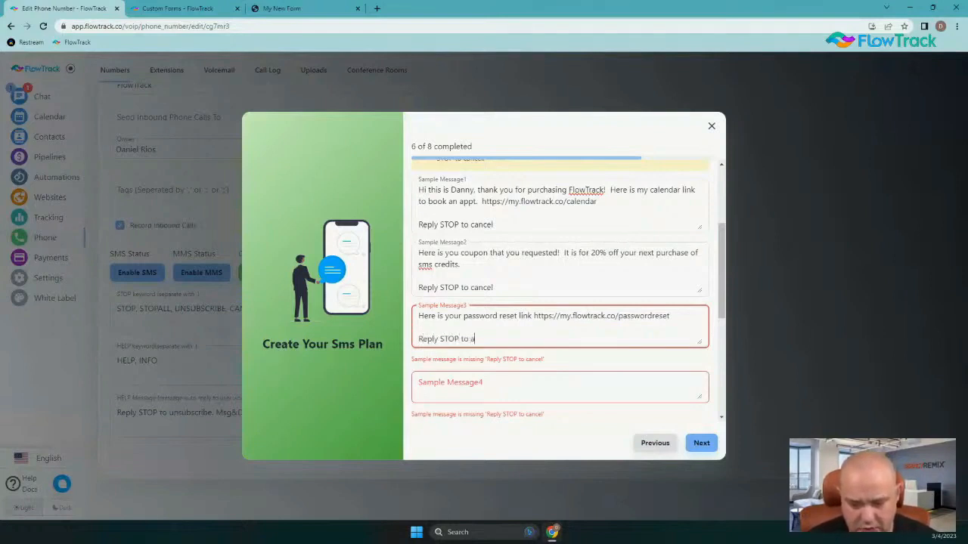
type("ncel")
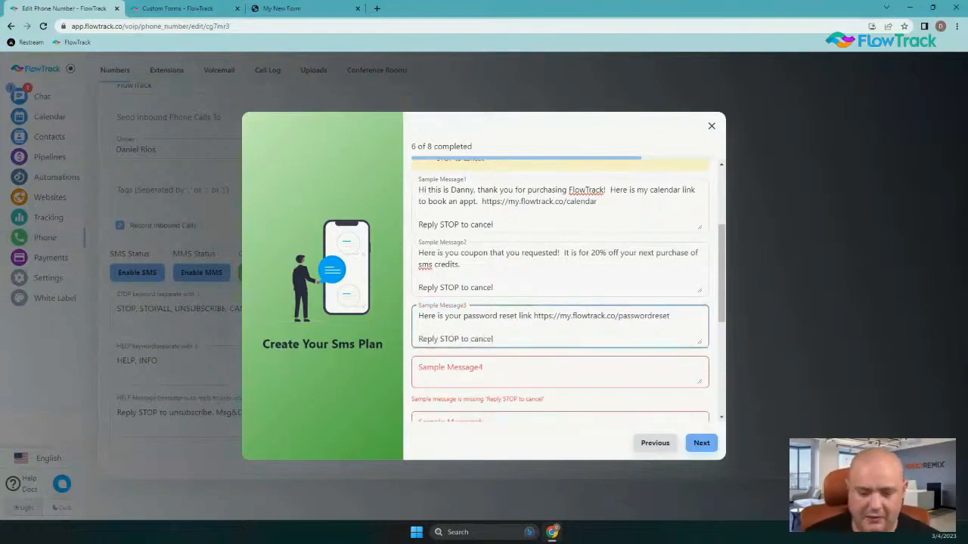
scroll(655, 410, "down", 1)
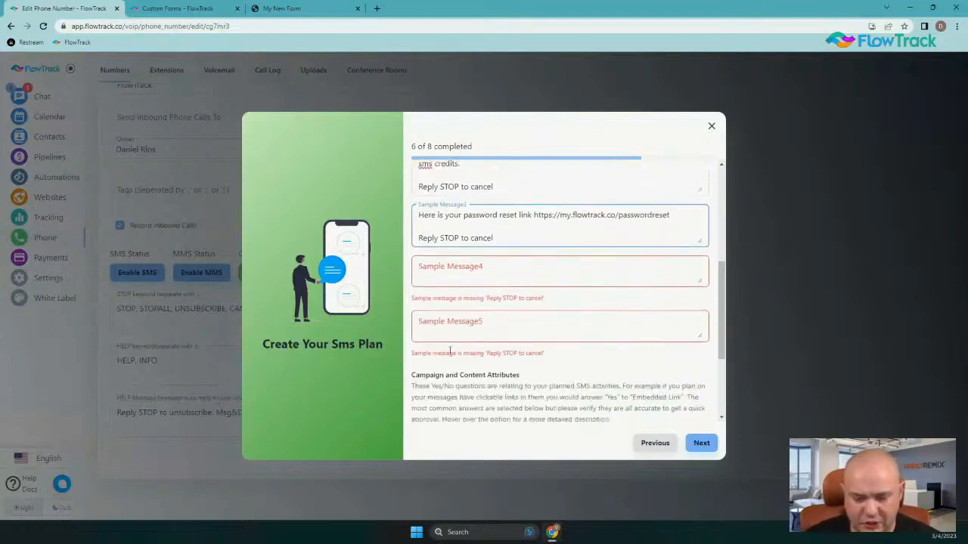
Start the fourth message with 'Hey, we haven't heard from you! I don't want your discount to expire'
left_click(441, 275)
type("We are confirmed for our zoom call tomorrow at 5pm! Here is the zoom meeting link https://zoom.com. Reply STOP to cancel")
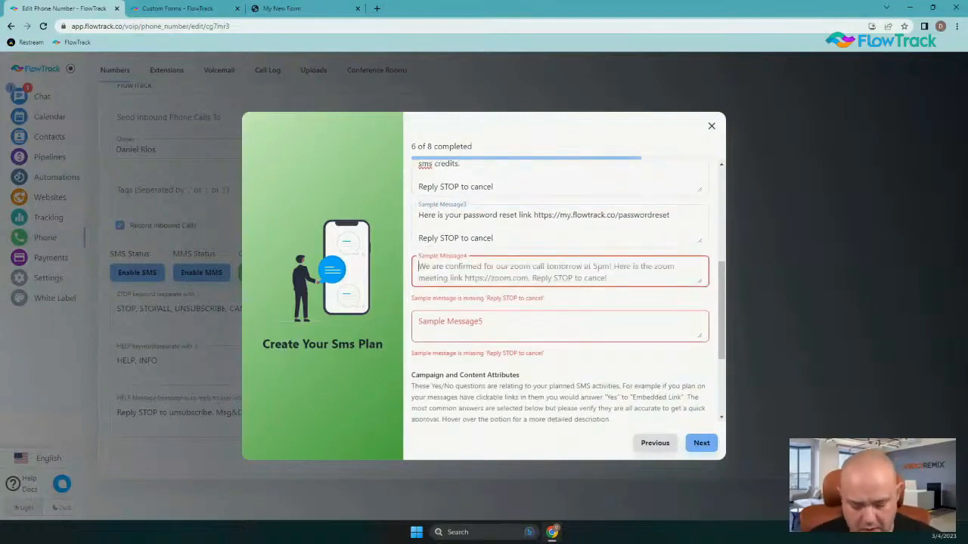
type("H")
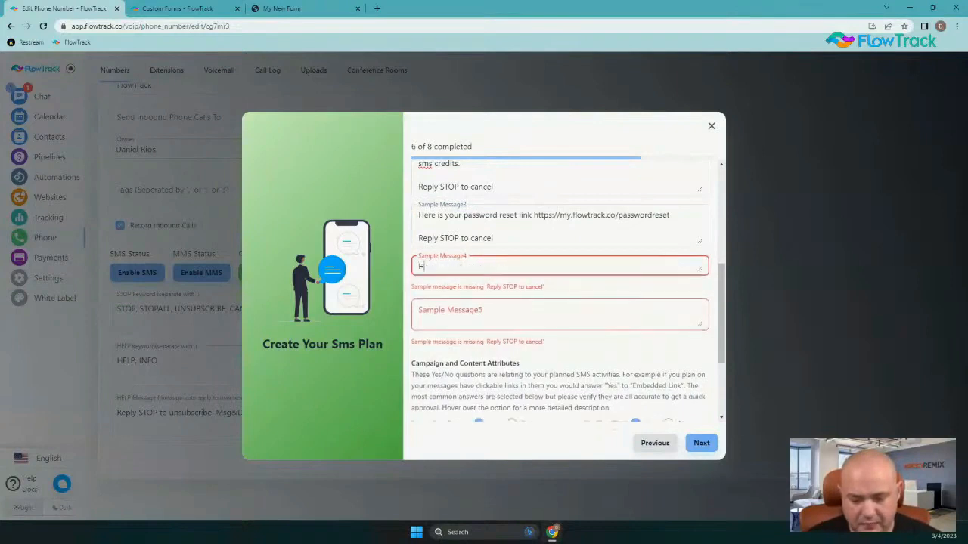
type("ey, we have")
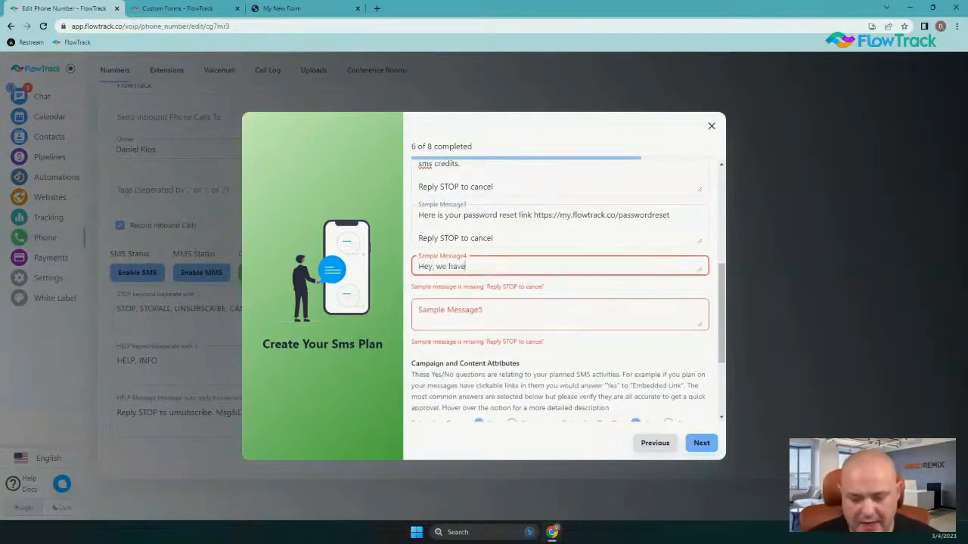
type("n't heard fgrom")
key("BackSpace")
key("BackSpace")
key("BackSpace")
key("BackSpace")
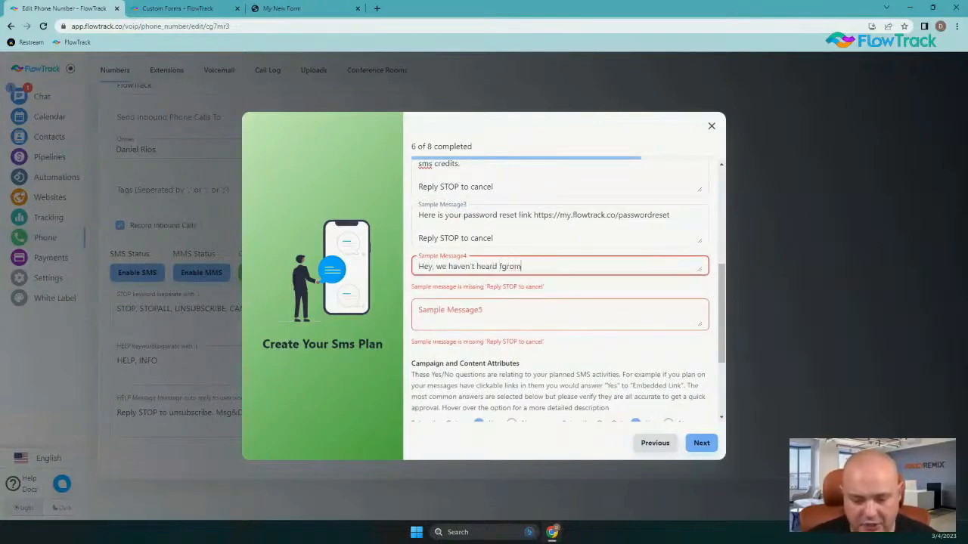
type("rom you")
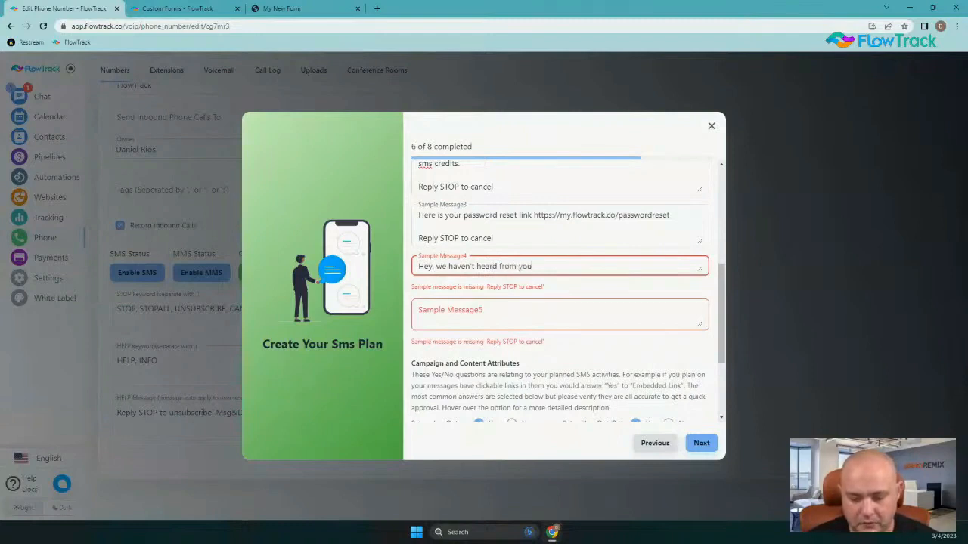
type("!  I don't")
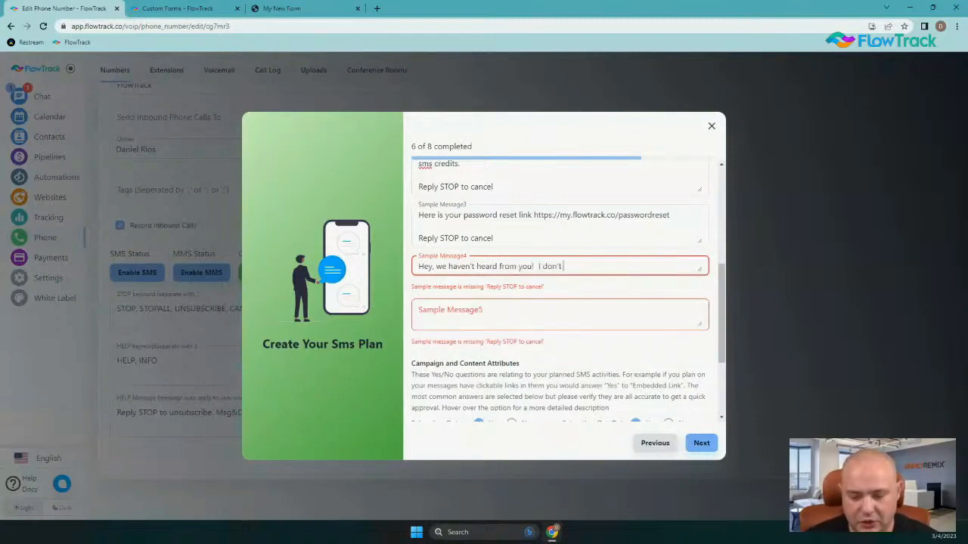
type(" want your disco")
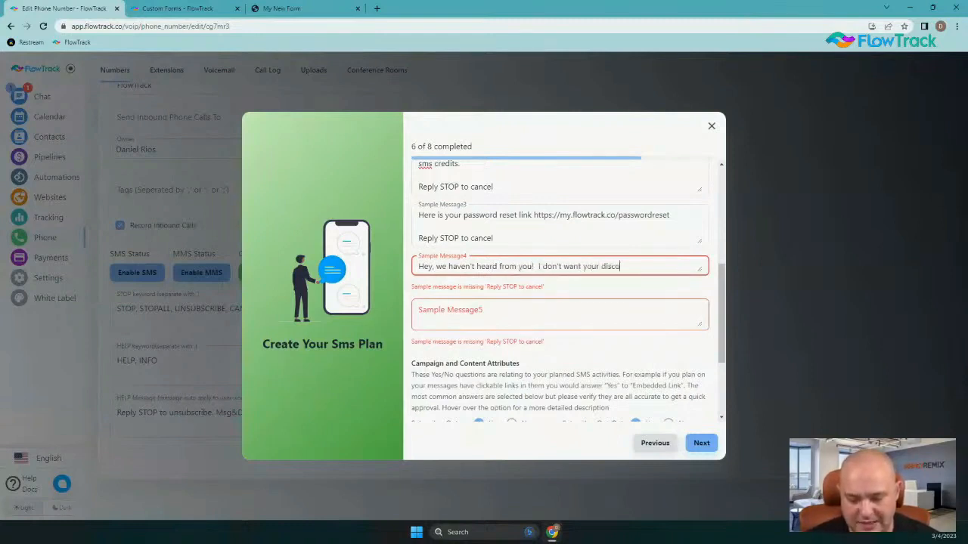
type("unt to expire")
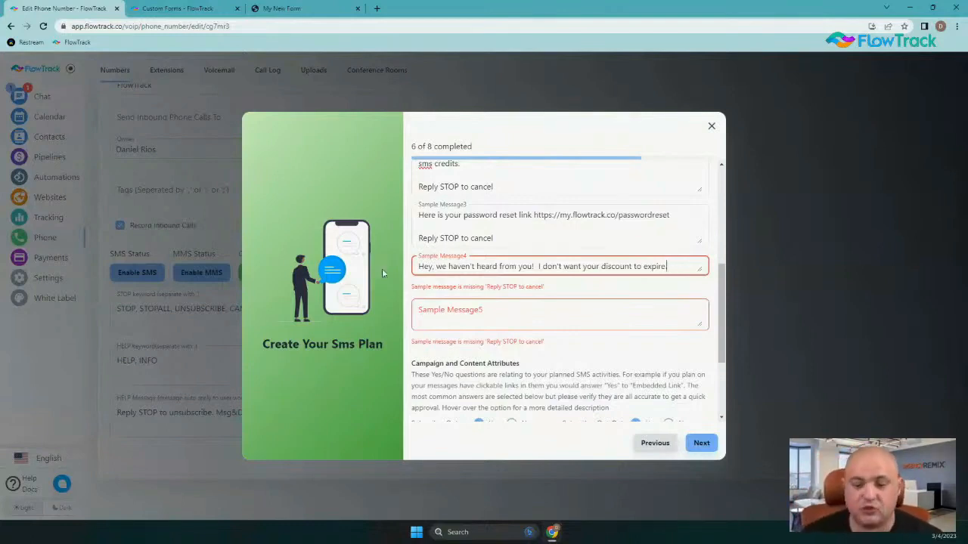
scroll(556, 227, "up", 2)
scroll(572, 216, "down", 1)
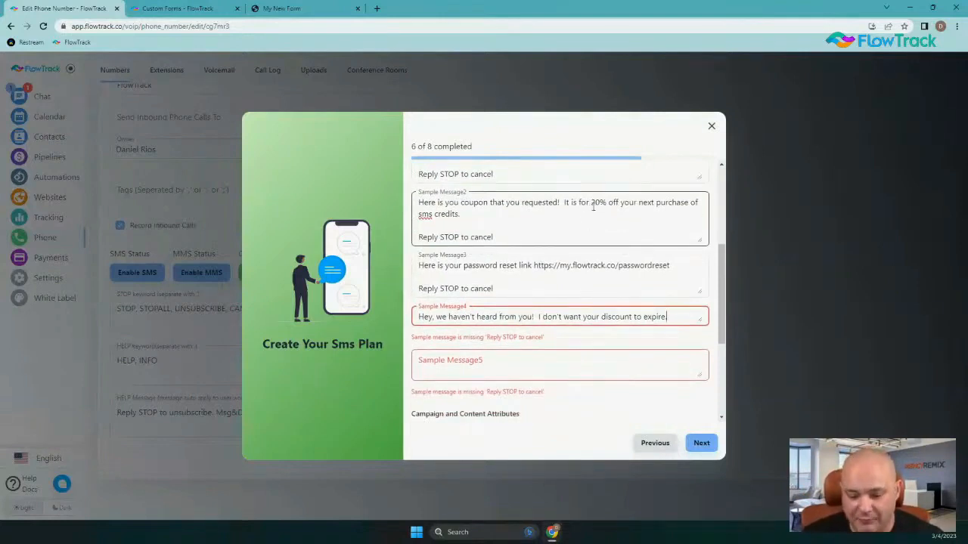
left_click_drag(592, 203, 609, 203)
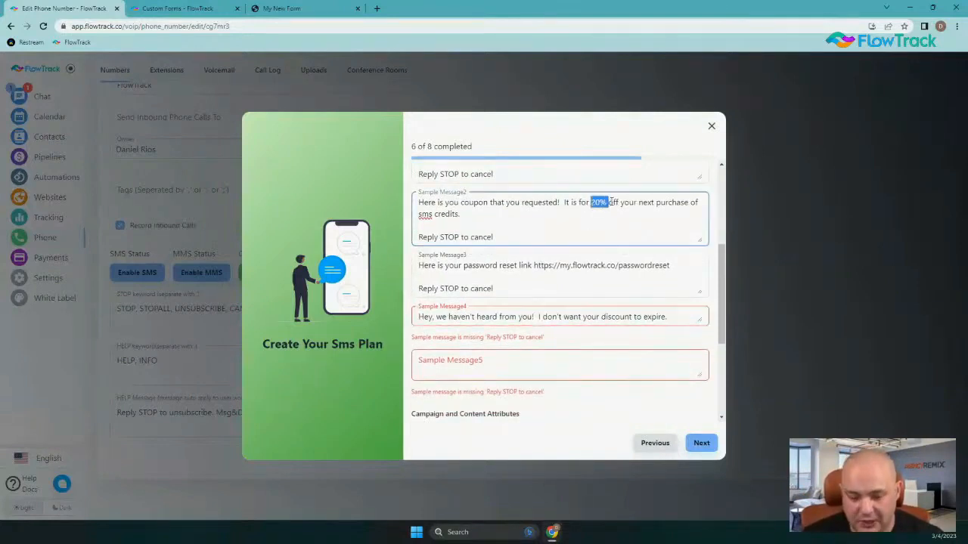
double_click(613, 317)
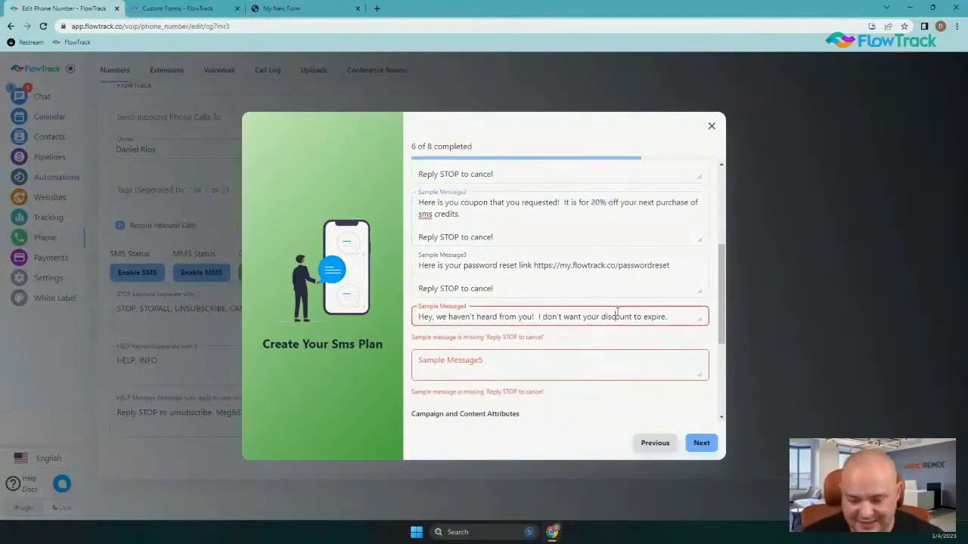
double_click(469, 202)
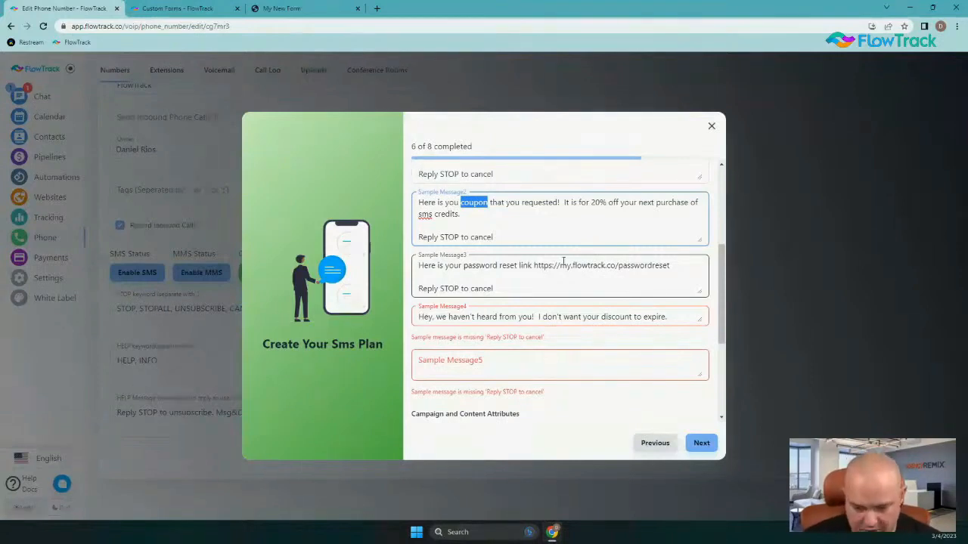
Append 'Let me know if you have any questions!' and a 'Reply STOP to cancel' line
left_click(673, 316)
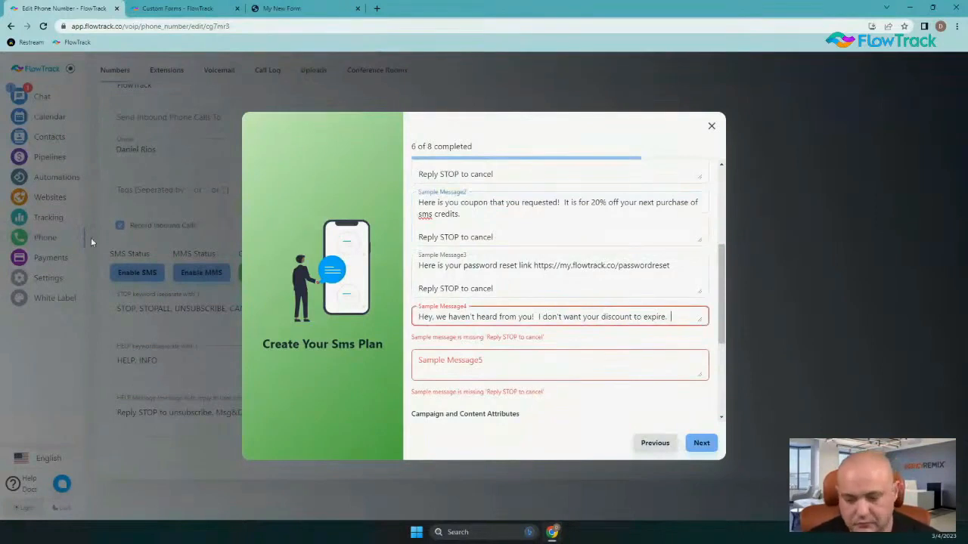
type("Let me know if yo")
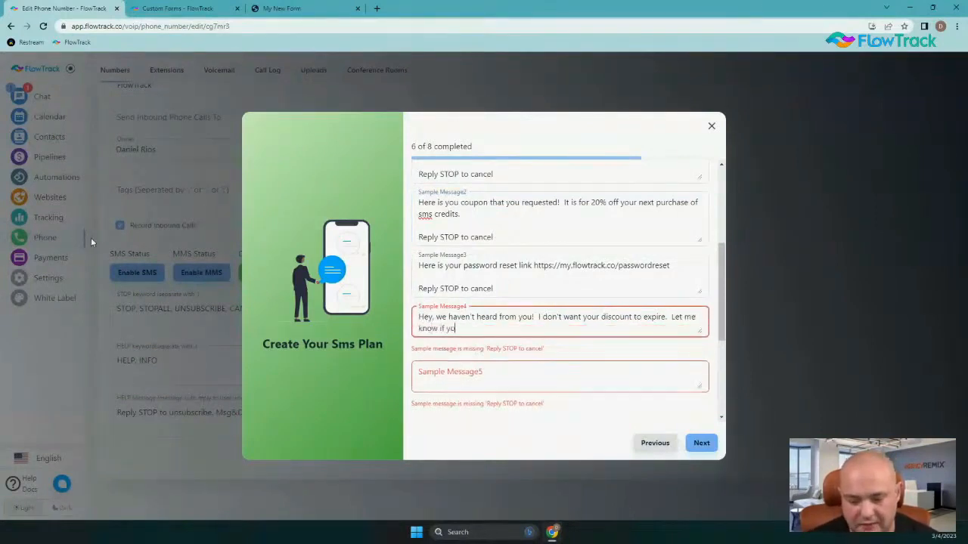
type("u nee")
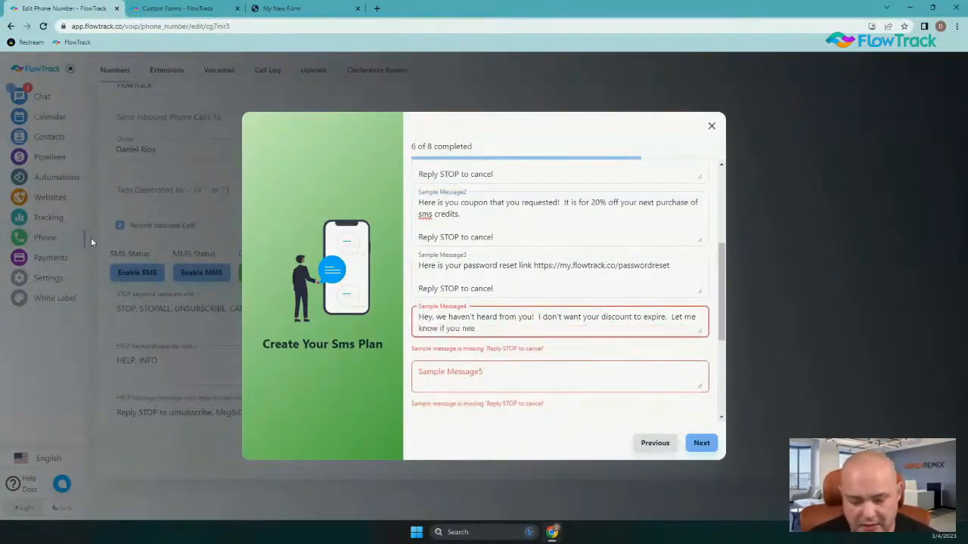
key("BackSpace")
key("BackSpace")
key("BackSpace")
type("have any")
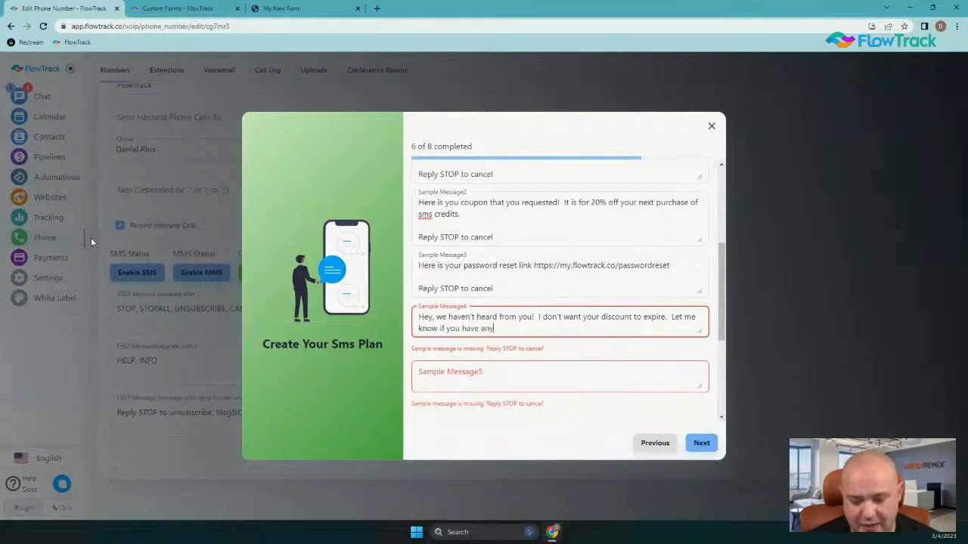
type(" questions!")
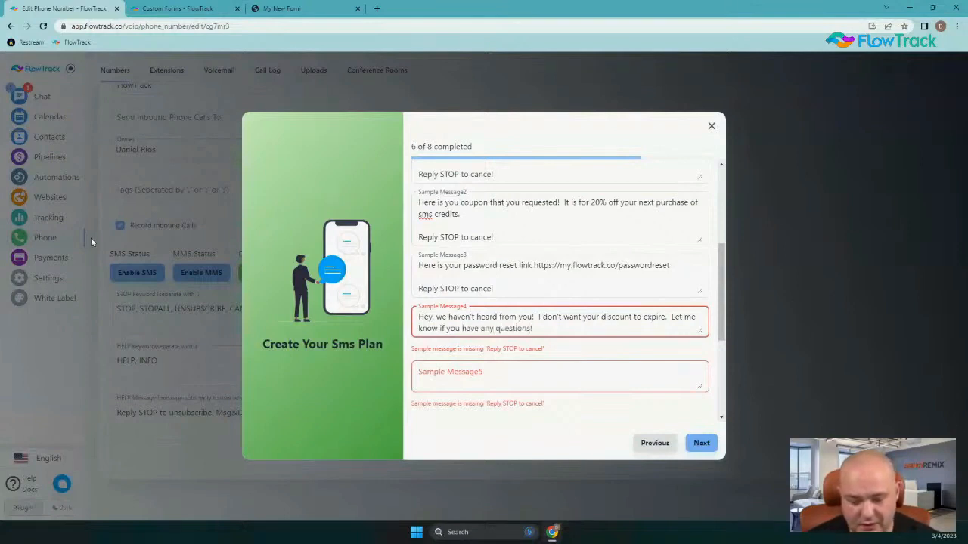
key("Return")
key("Return")
type("Reply ST")
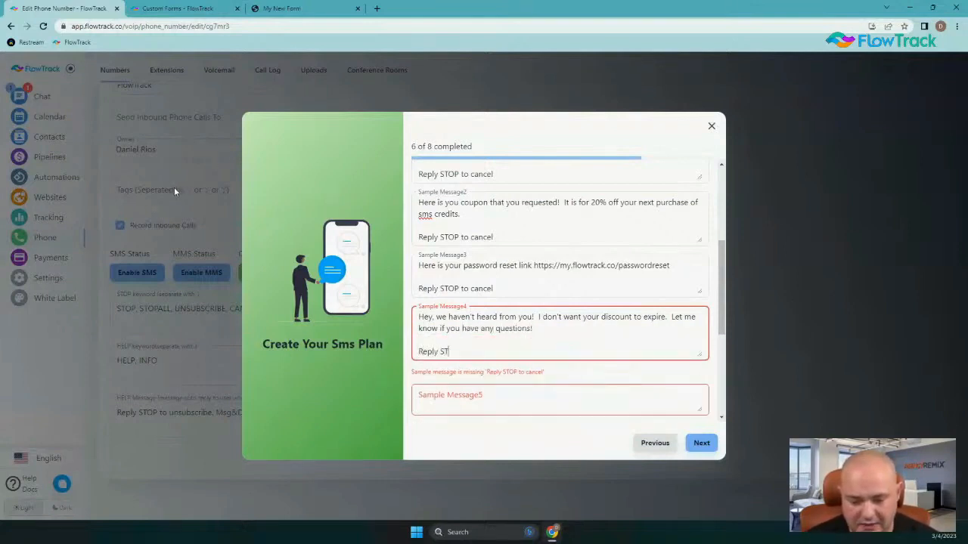
type("OP to cancel")
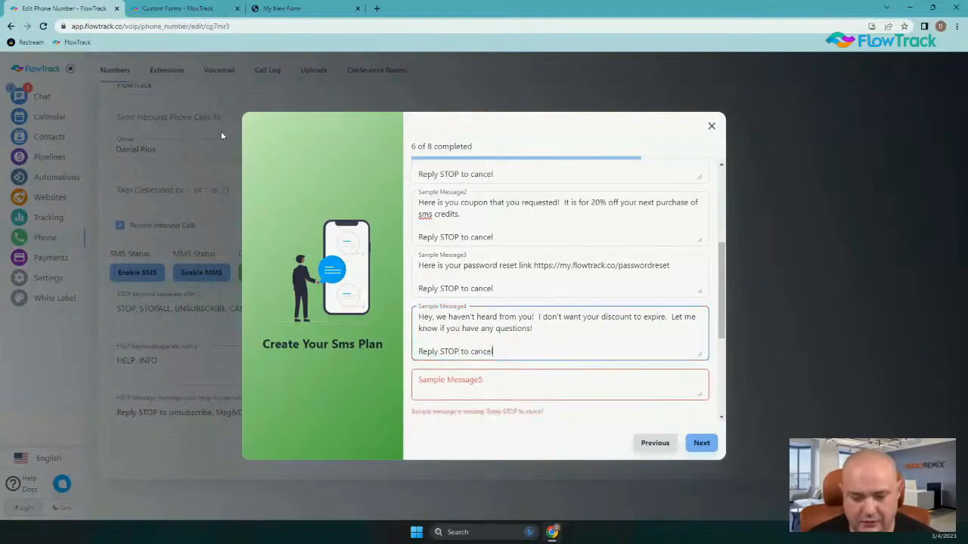
Write 'Here is my direct number if you have any questions!' with the phone number, then 'Reply STOP to cancel'
scroll(531, 259, "down", 3)
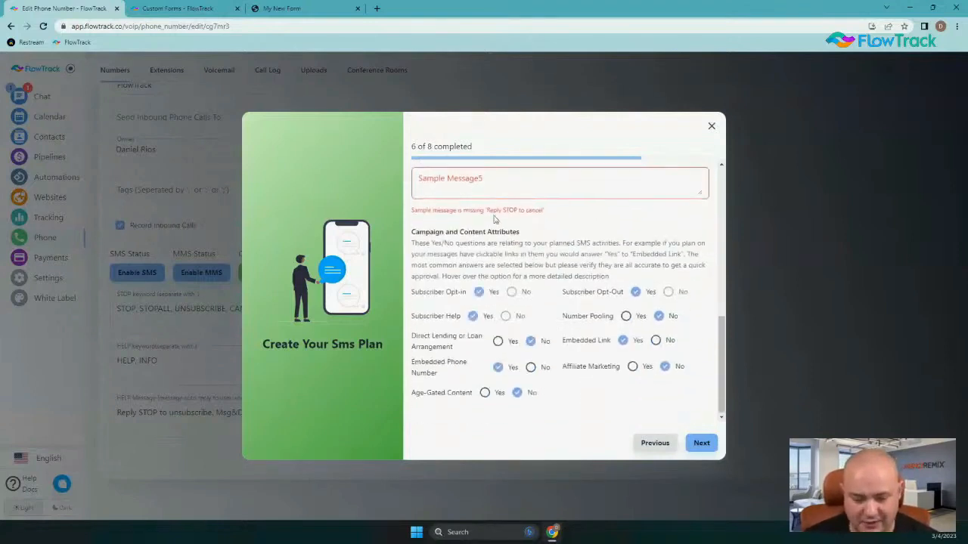
scroll(507, 295, "up", 1)
left_click(506, 295)
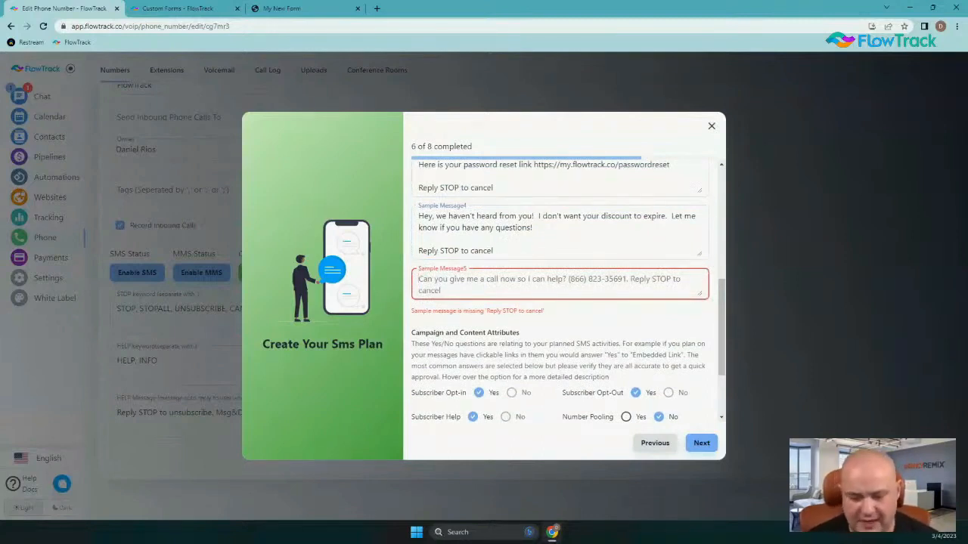
type("Here")
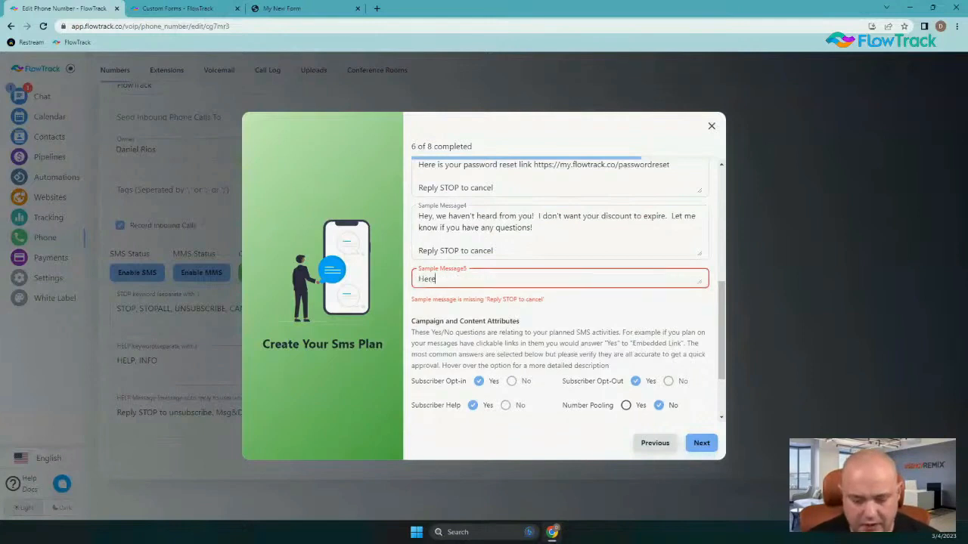
type(" is my d")
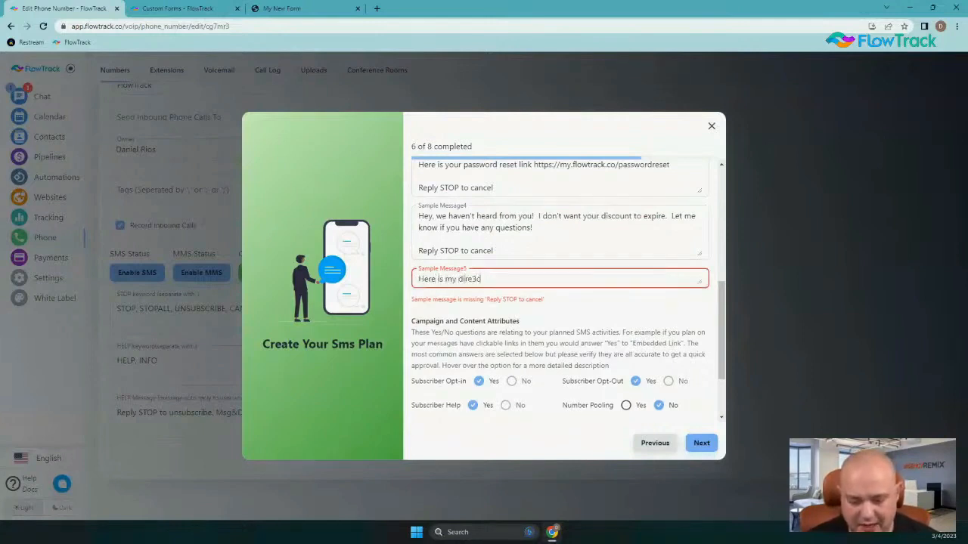
type("irect numbe")
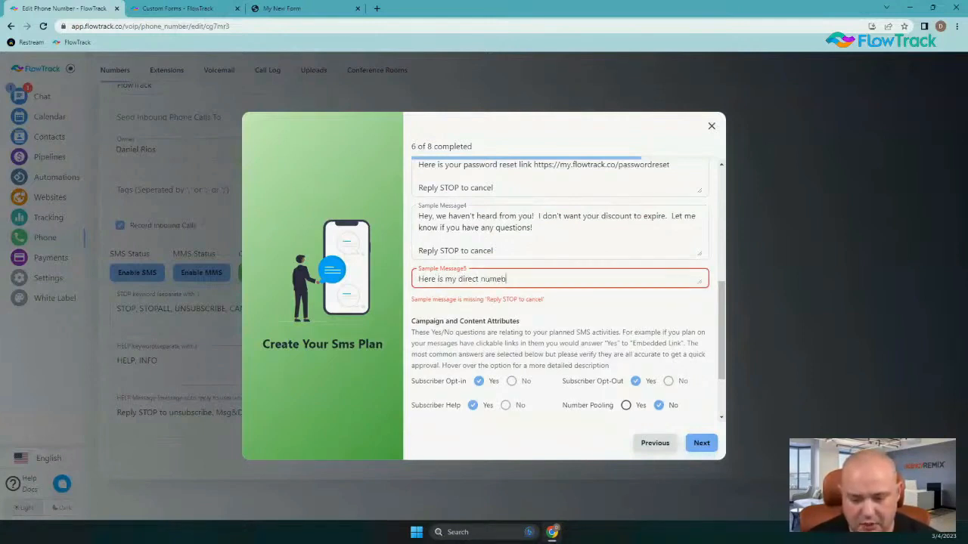
type("r if you ")
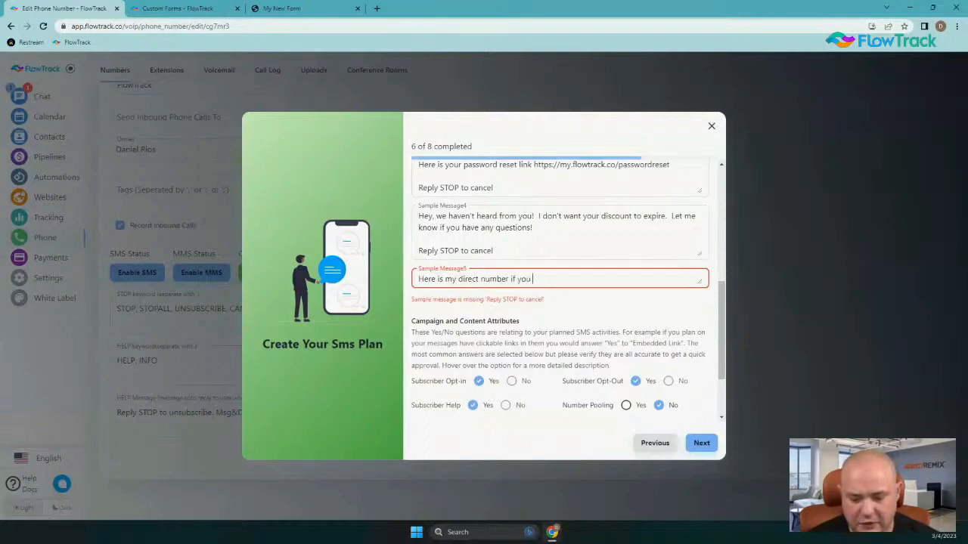
type("have any questions!")
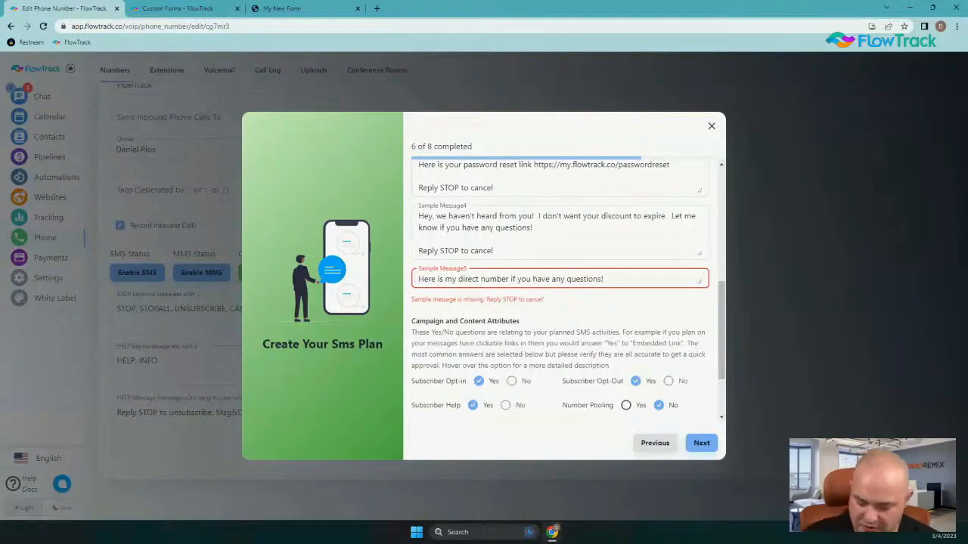
type("  210-222-2")
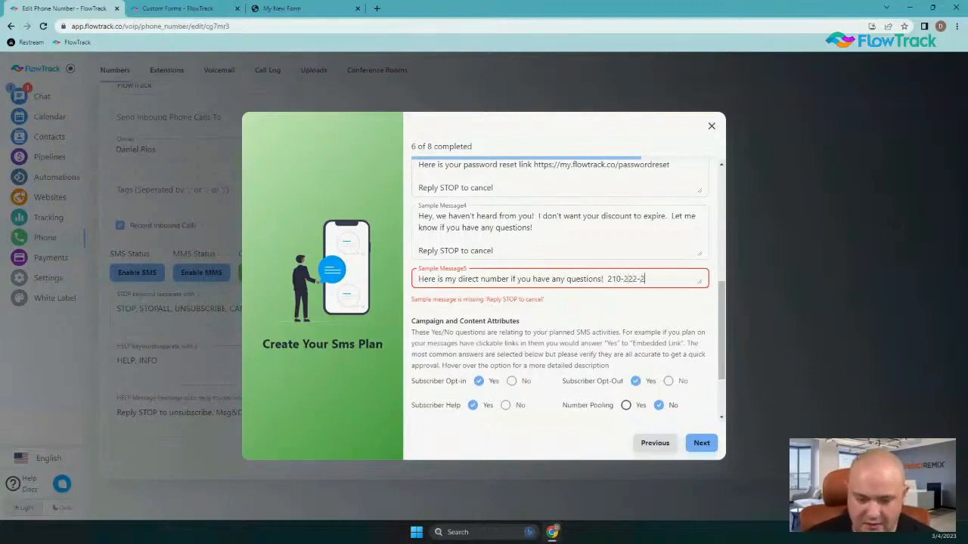
type("222")
key("Return")
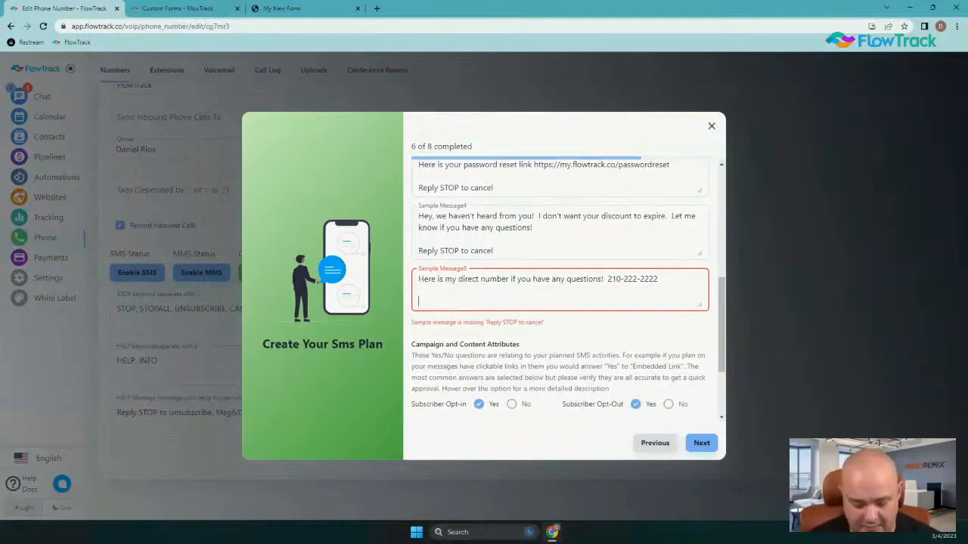
type("Reply ")
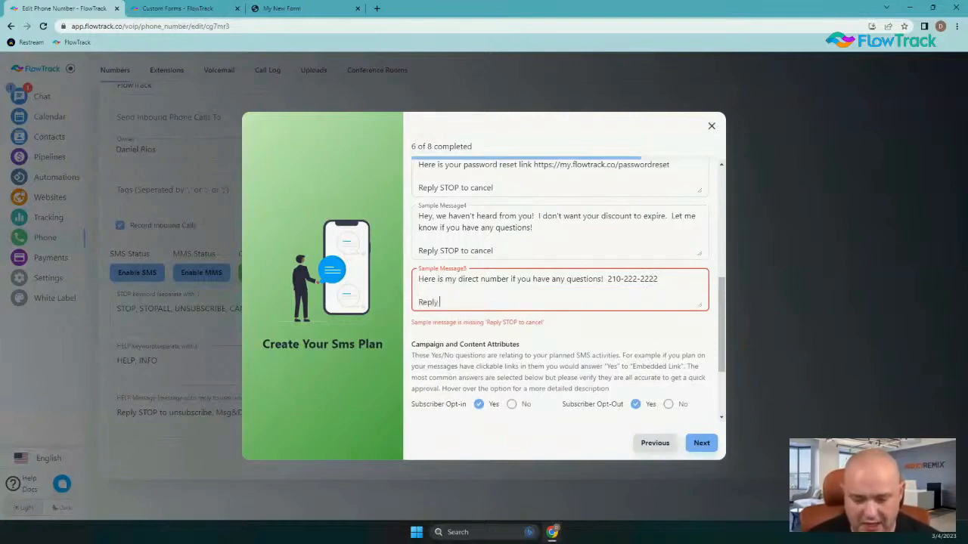
type("STOP to ")
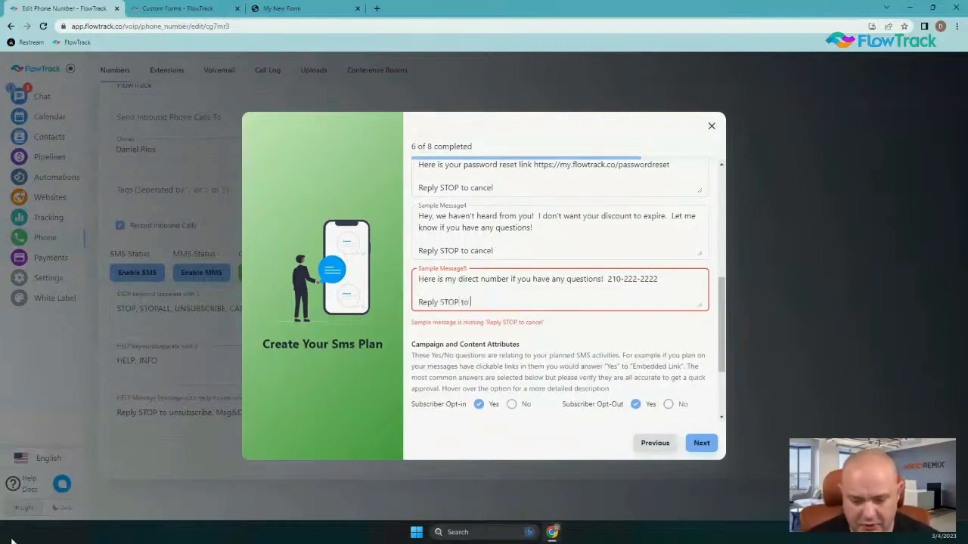
type("cancel")
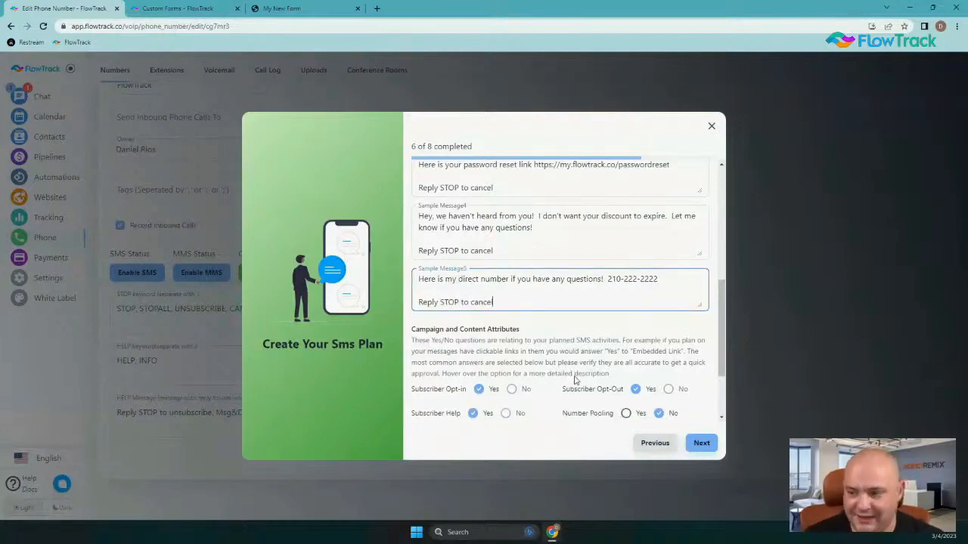
scroll(617, 366, "down", 2)
mouse_move(617, 364)
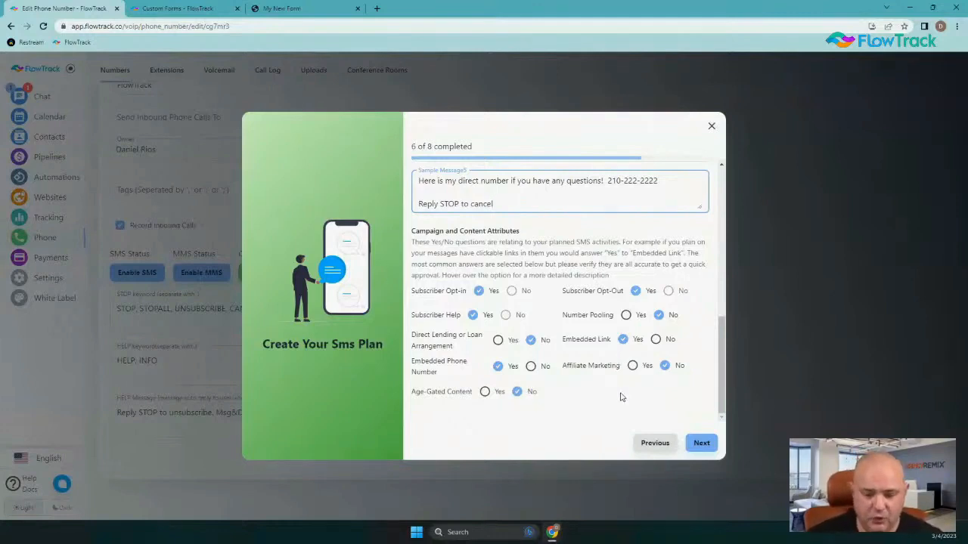
left_click(498, 342)
mouse_move(431, 345)
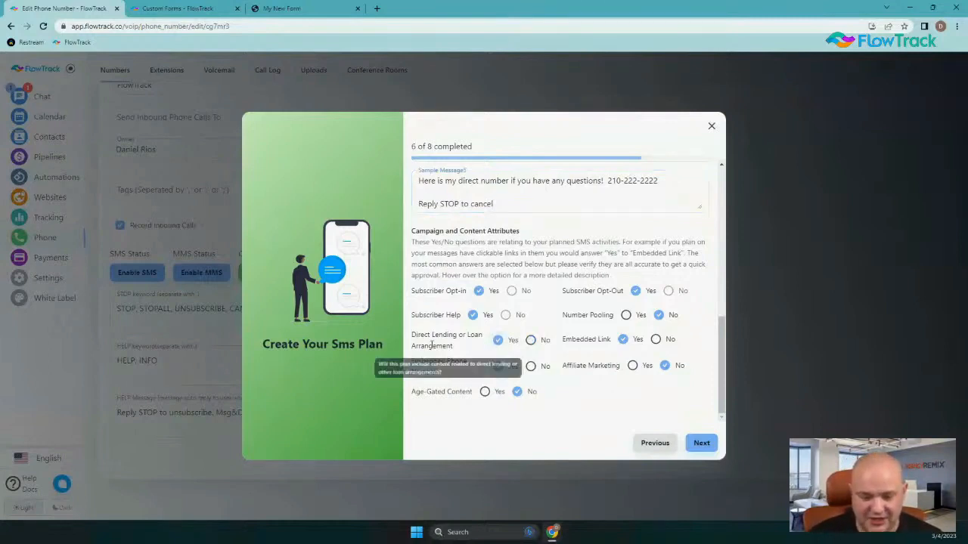
left_click(531, 340)
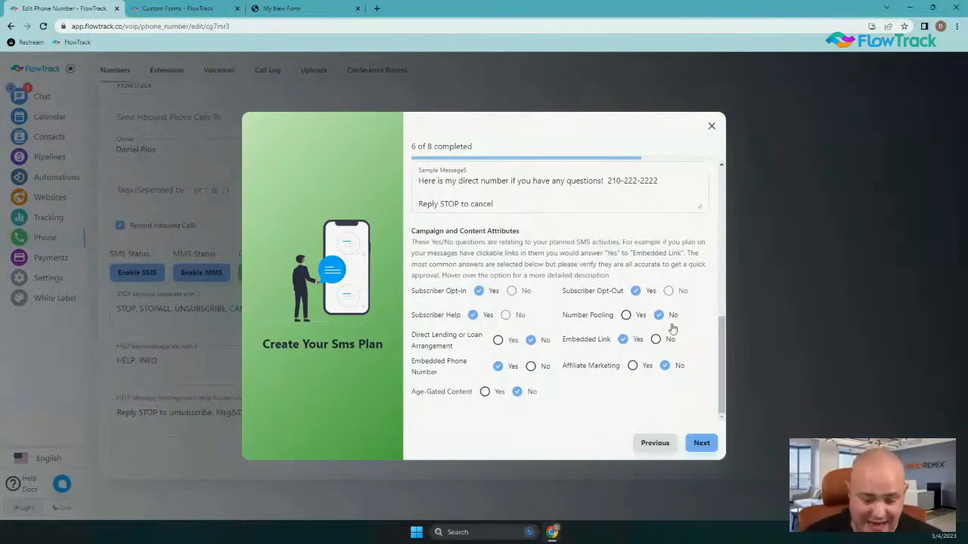
mouse_move(427, 337)
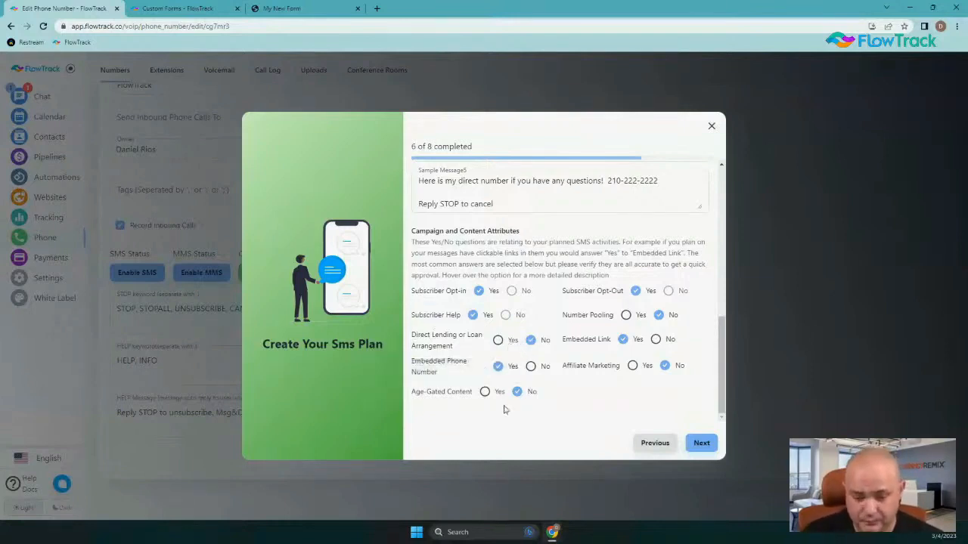
mouse_move(475, 376)
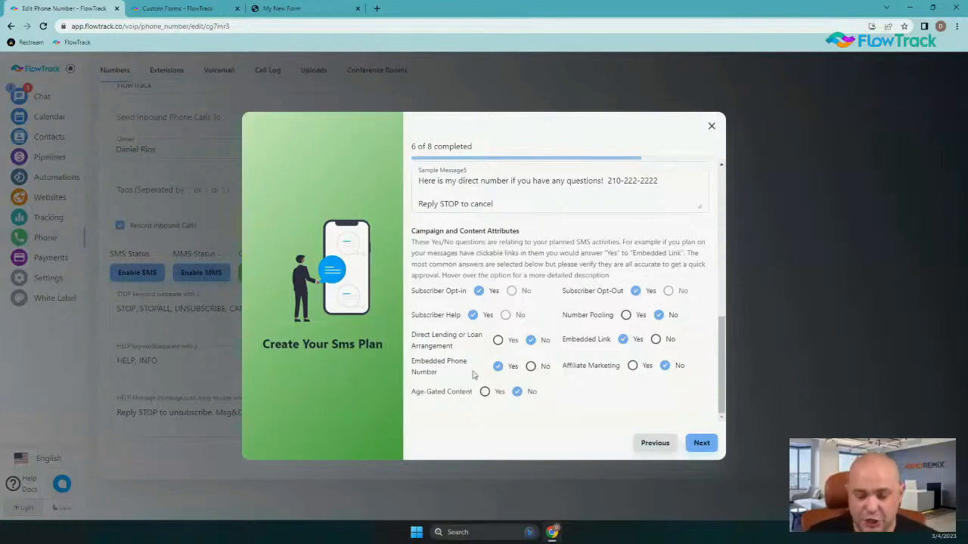
Leave Age-Gated Content set to No and advance the wizard to the Check Out step
mouse_move(487, 393)
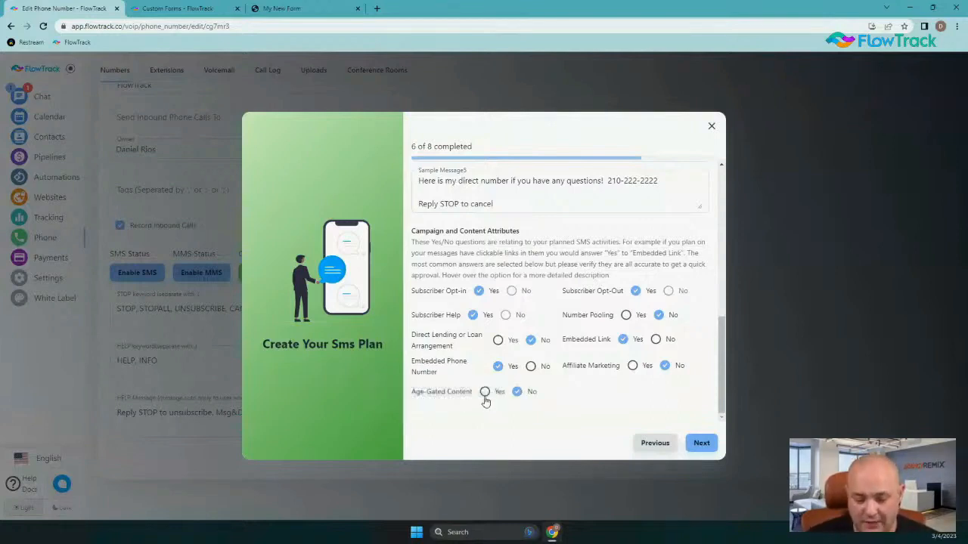
left_click(517, 392)
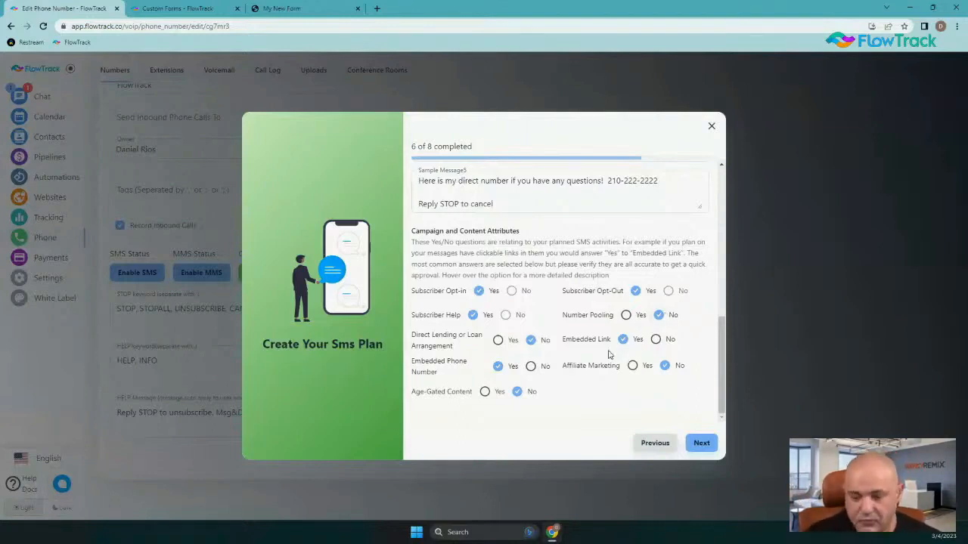
mouse_move(586, 336)
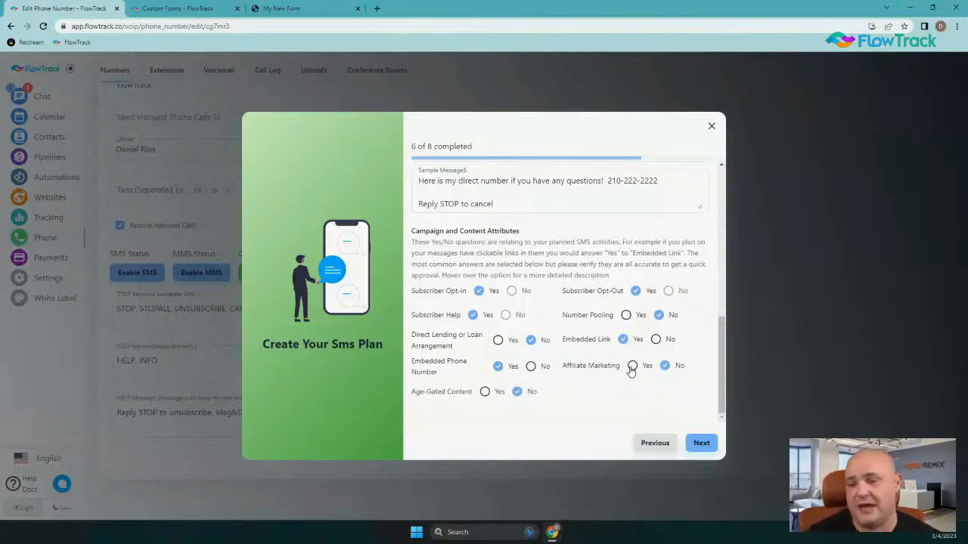
left_click(700, 443)
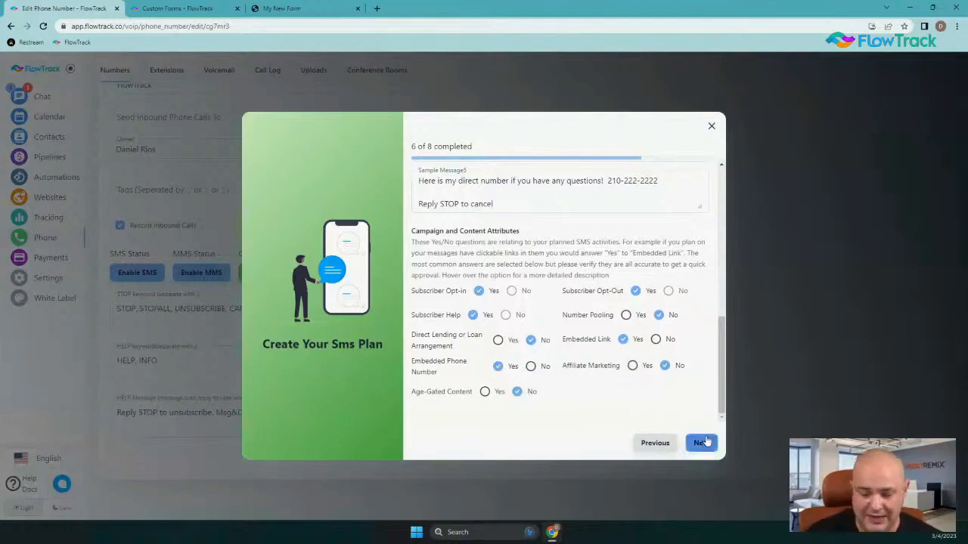
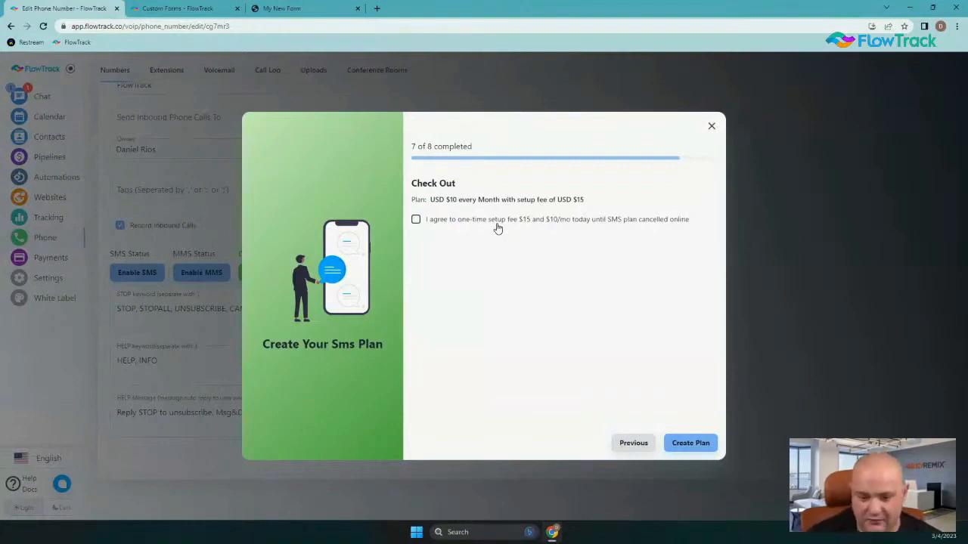
Accept the one-time setup fee and create the $10/month MIXED SMS plan
left_click_drag(446, 200, 509, 196)
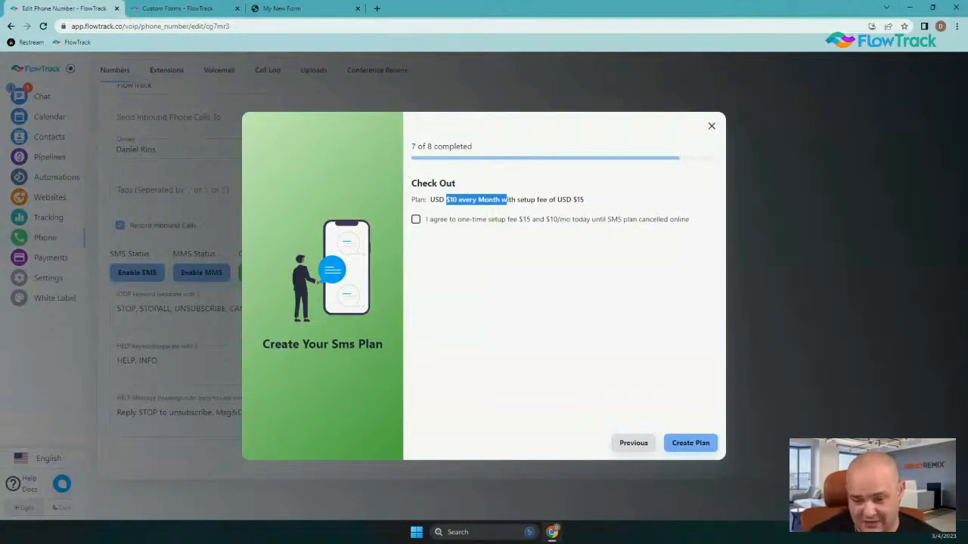
left_click(415, 220)
left_click(690, 442)
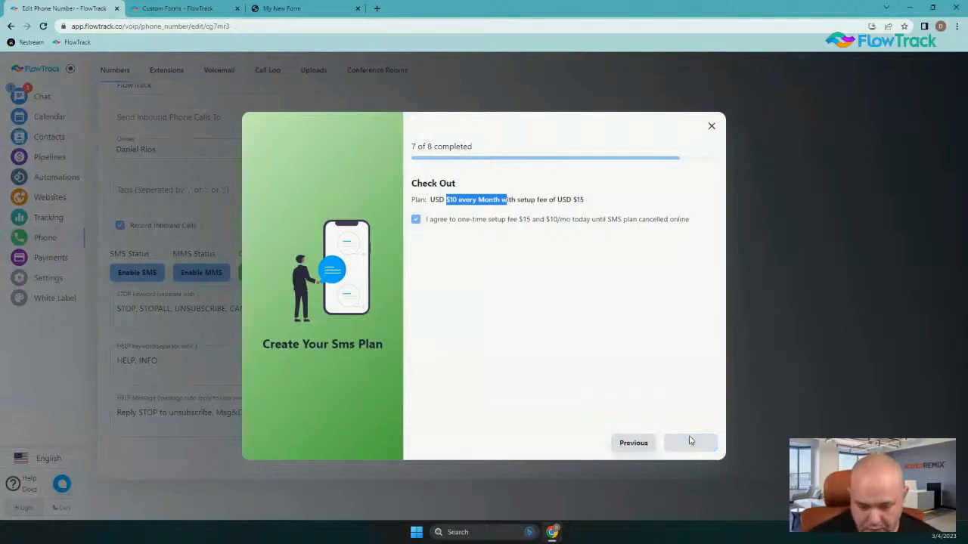
scroll(423, 341, "up", 2)
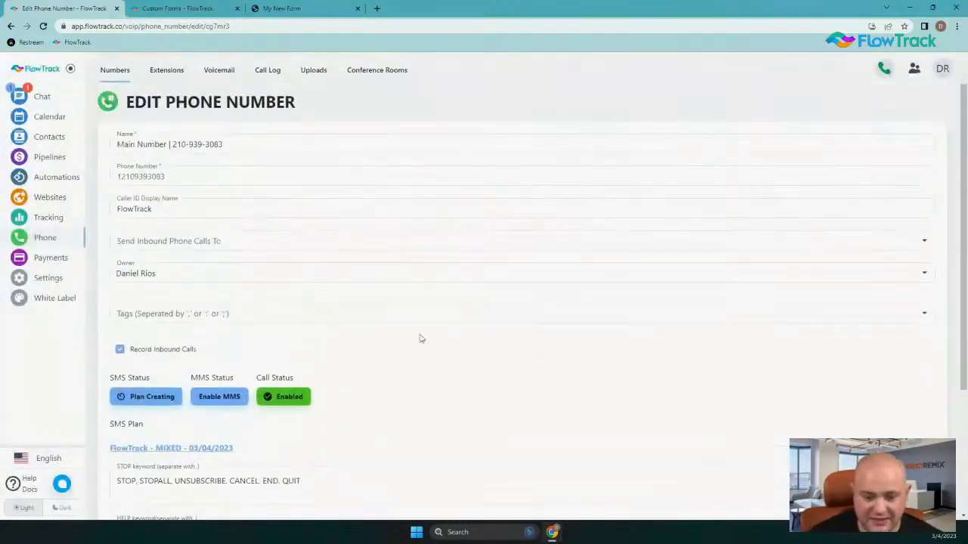
Delete the duplicate 03/04/2023 MIXED SMS plan, keeping only the 03/03/2023 plan
left_click(110, 70)
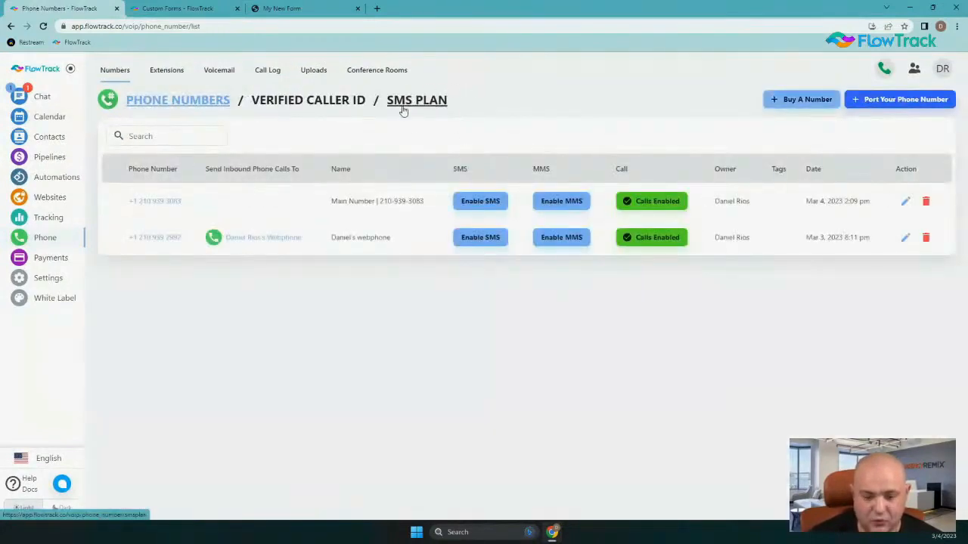
left_click(403, 111)
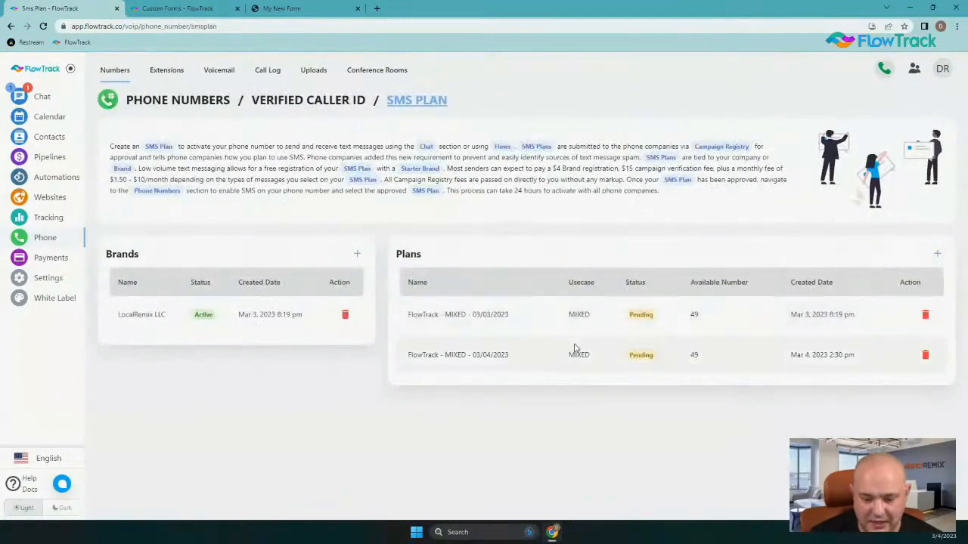
mouse_move(820, 316)
left_mouse_down()
mouse_move(830, 317)
mouse_move(804, 311)
left_mouse_up()
left_click_drag(628, 315, 678, 326)
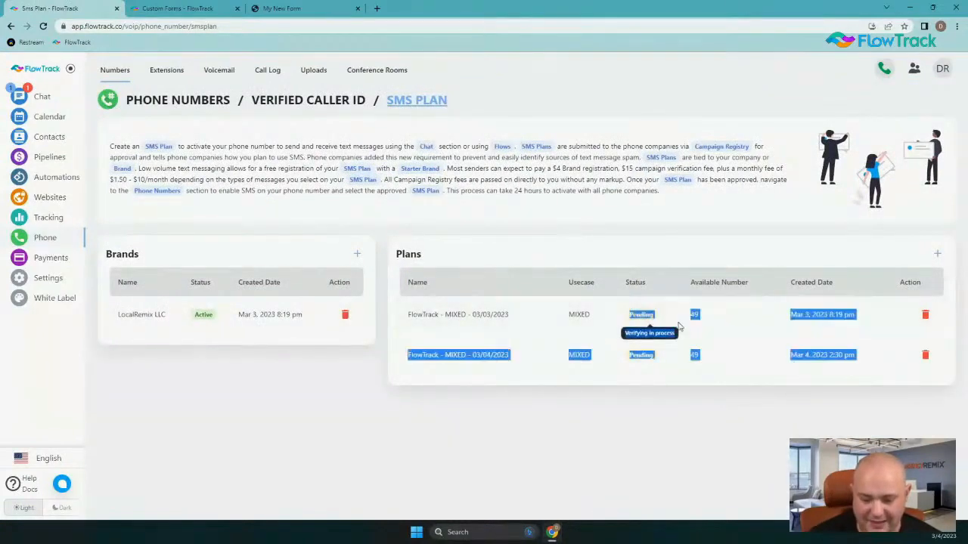
left_click(678, 327)
left_click(922, 357)
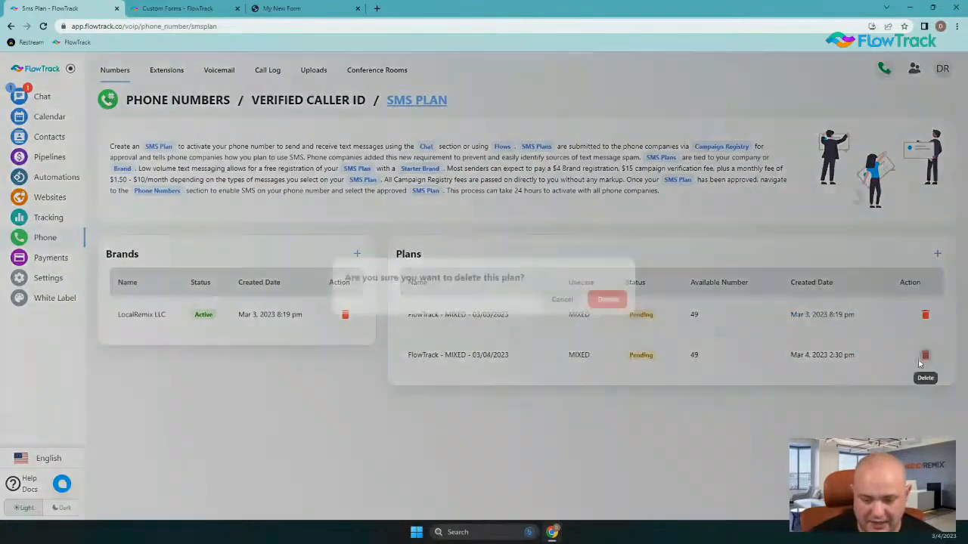
left_click(607, 299)
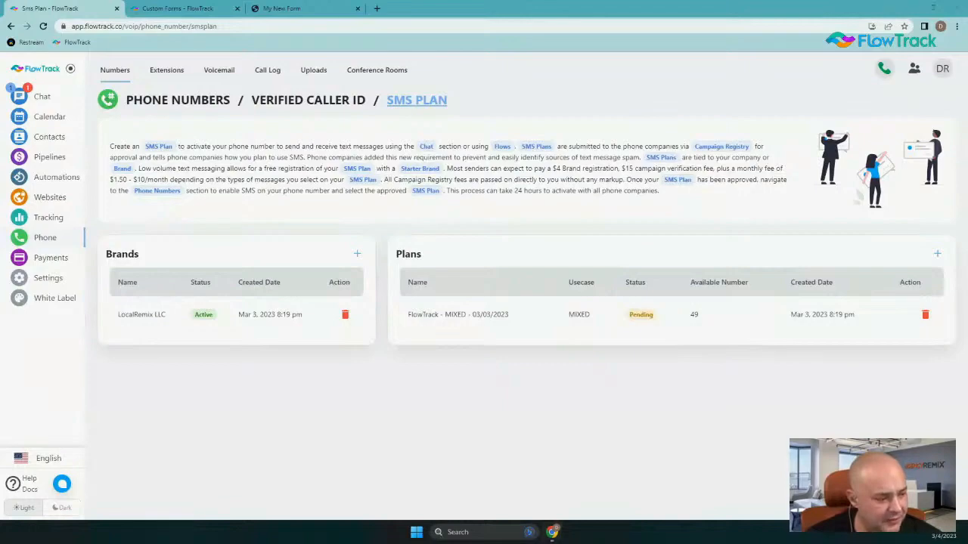
key("super+shift+Right")
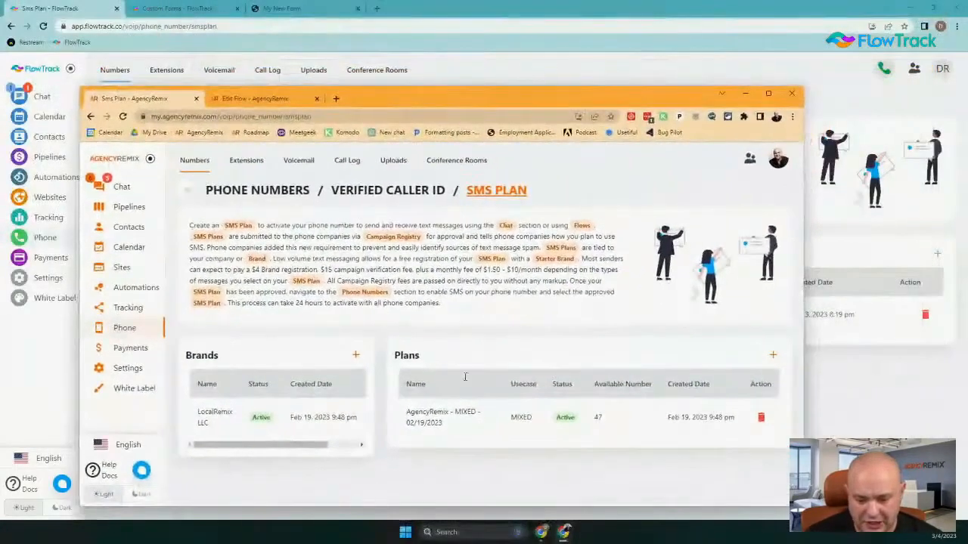
Confirm the AgencyRemix - MIXED - 02/19/2023 plan is Active, then move that window aside
double_click(565, 417)
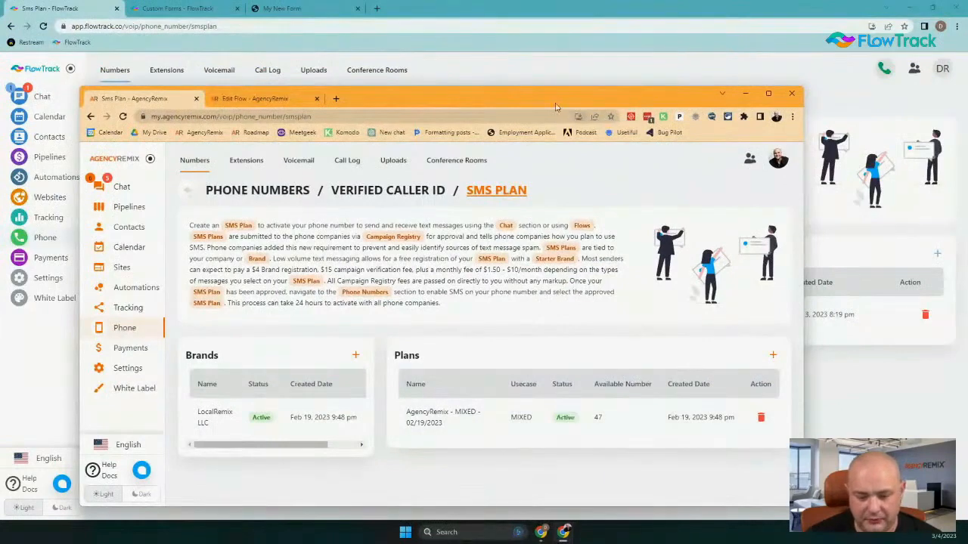
left_click_drag(558, 103, 327, 0)
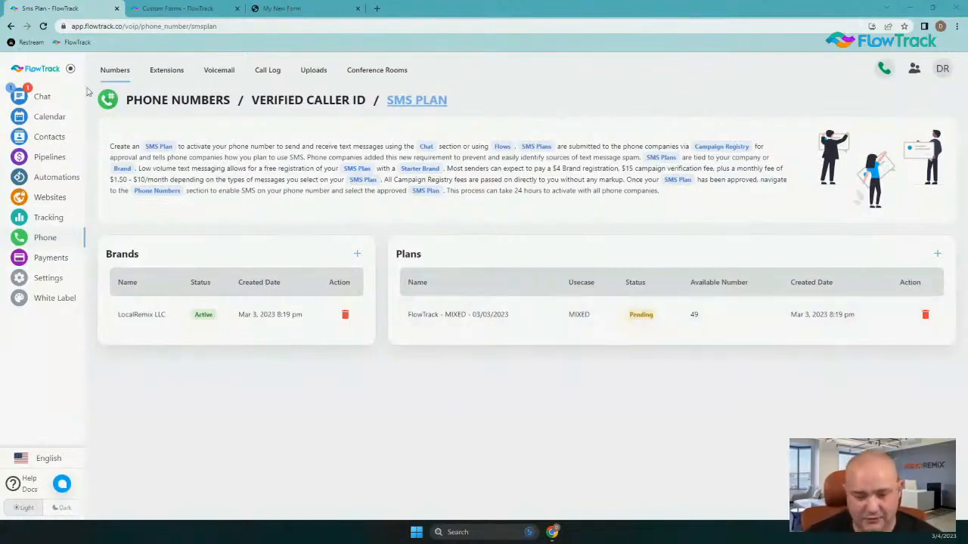
Preview and dismiss the Enable SMS approval prompt, return to SMS Plan, and restore AgencyRemix
left_click(114, 70)
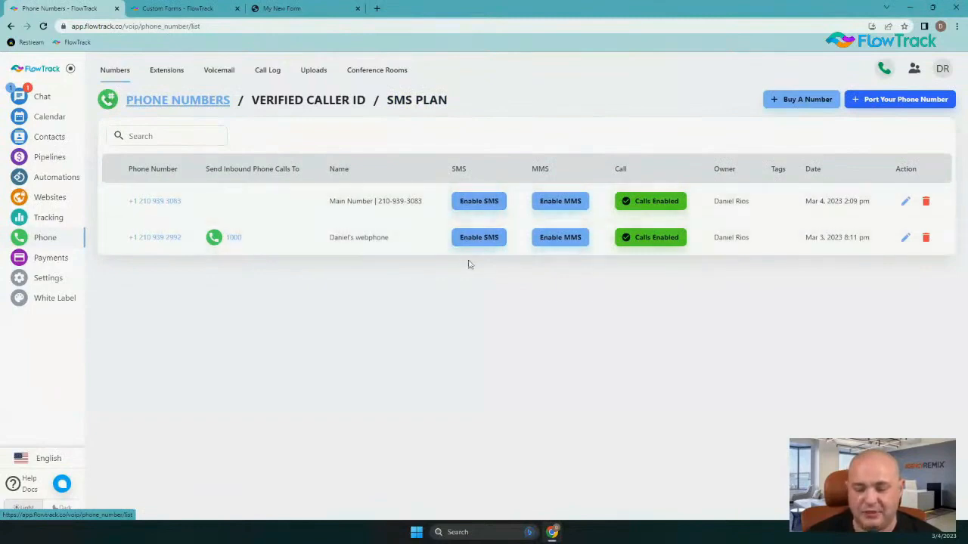
left_click(478, 202)
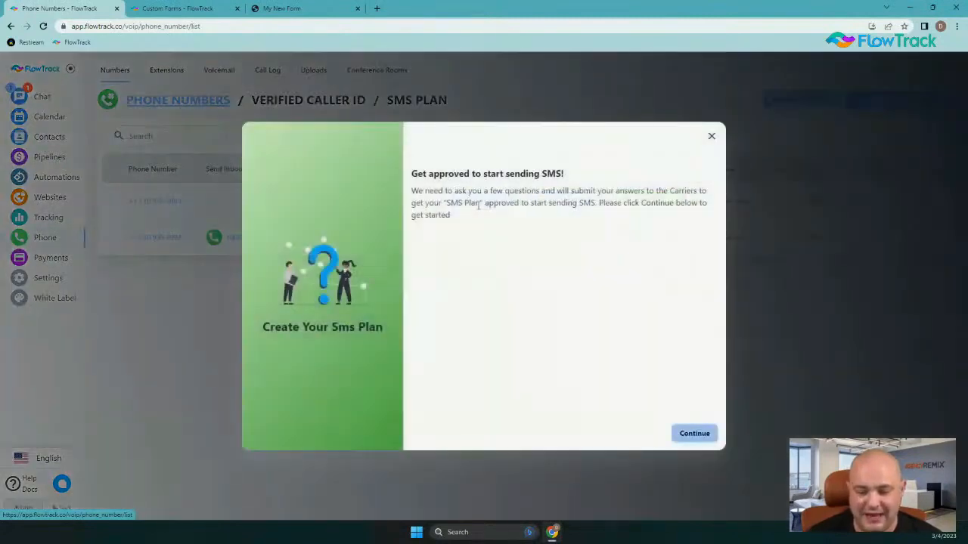
left_click_drag(414, 173, 579, 234)
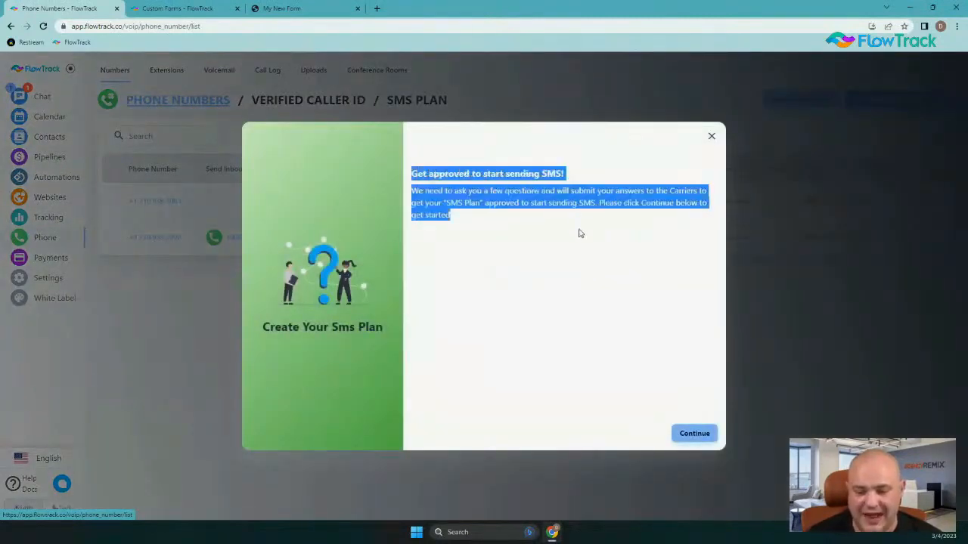
left_click(710, 138)
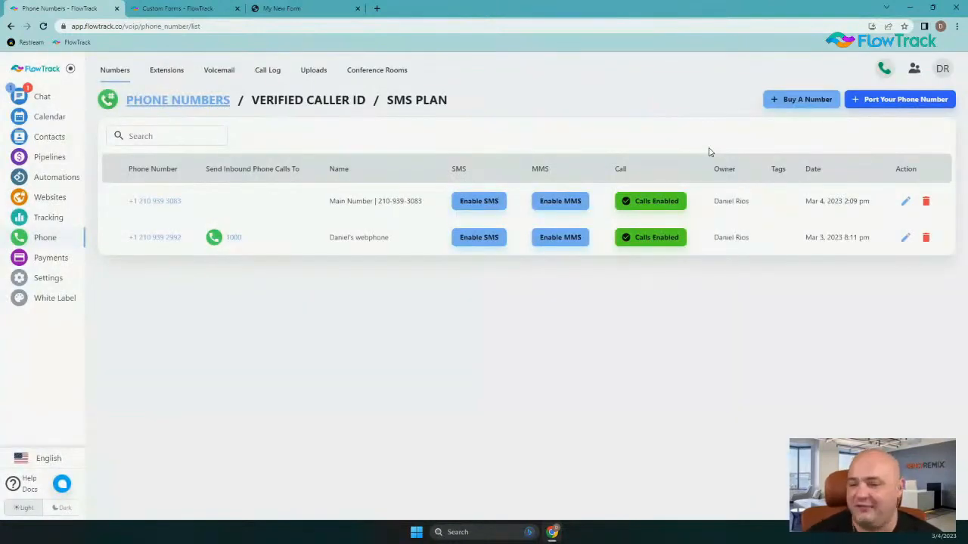
left_click(403, 105)
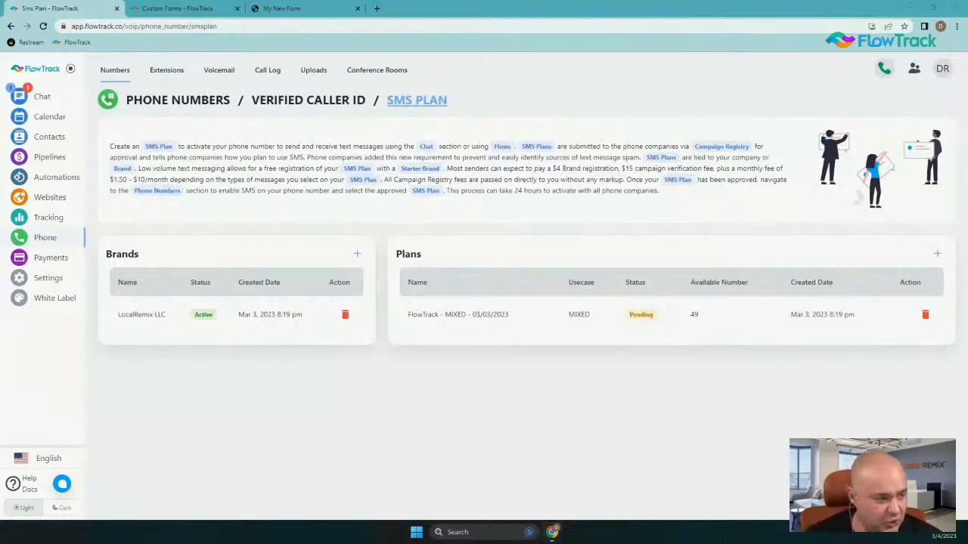
left_click_drag(774, 0, 774, 118)
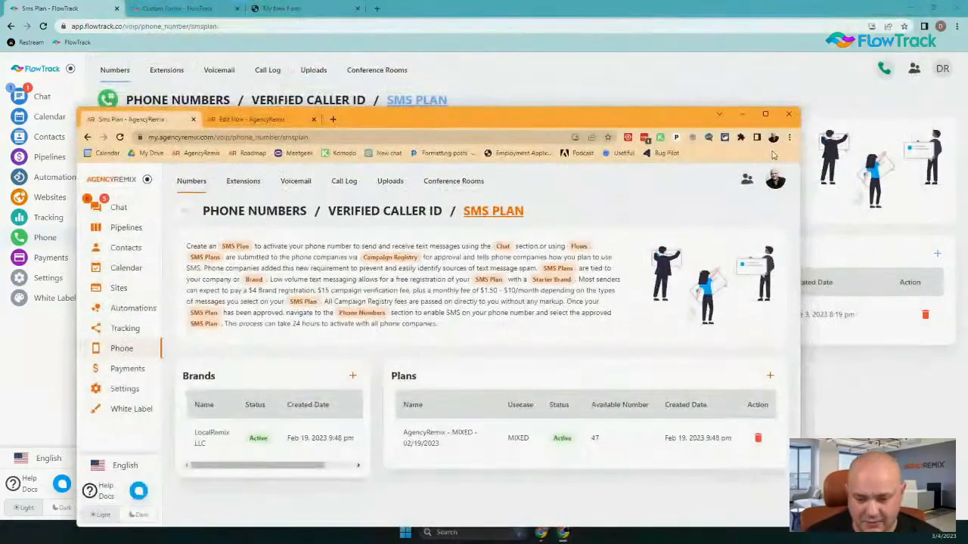
Maximize AgencyRemix and look over the existing Sandbox | Phone flow in Automations
left_click(775, 119)
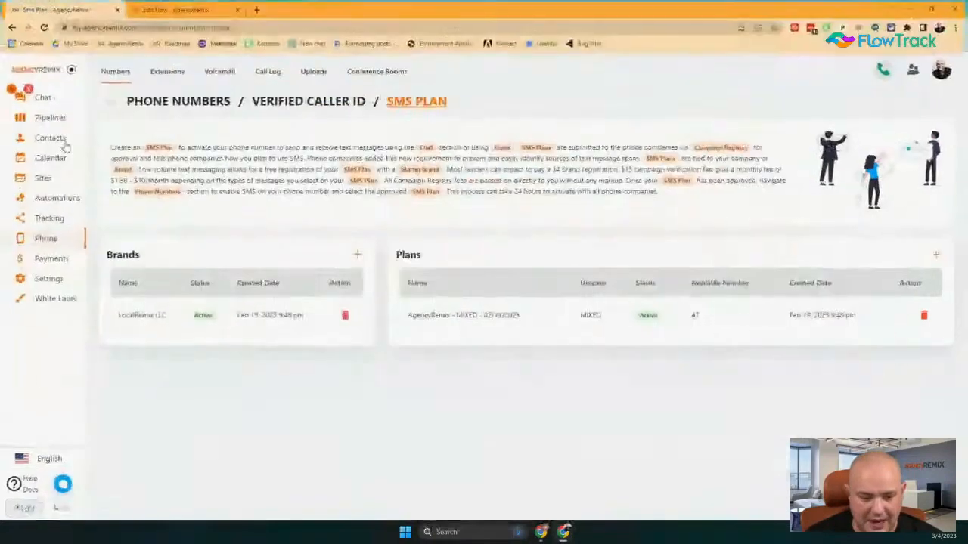
left_click(54, 201)
scroll(408, 318, "down", 5)
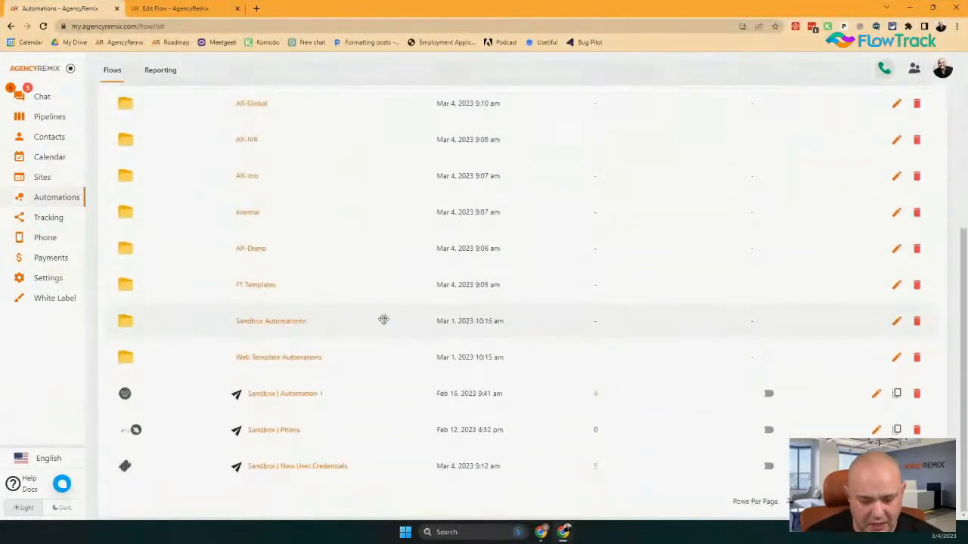
mouse_move(264, 439)
left_mouse_down()
mouse_move(270, 449)
mouse_move(263, 438)
left_mouse_up()
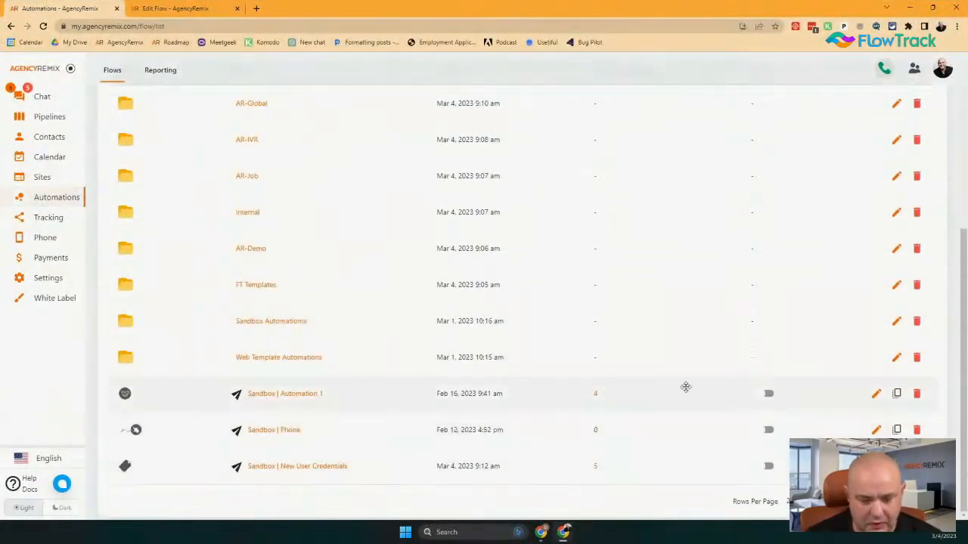
left_click(264, 435)
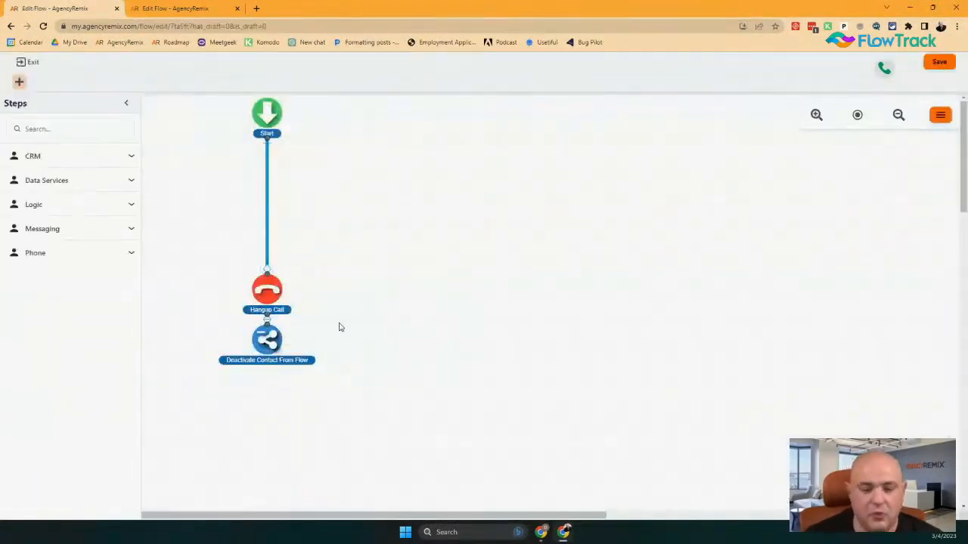
left_click(34, 63)
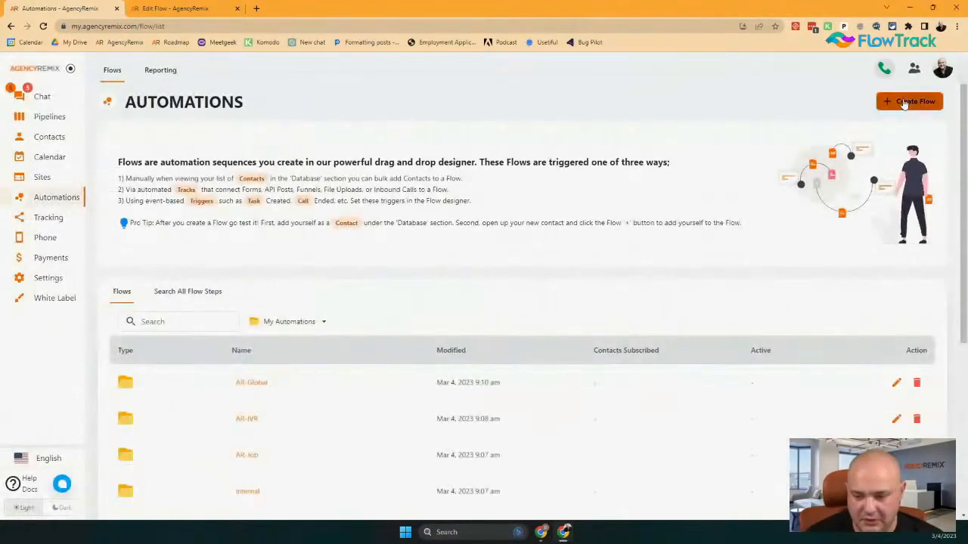
Create a new flow of the Incoming Phone Calls type
left_click(907, 99)
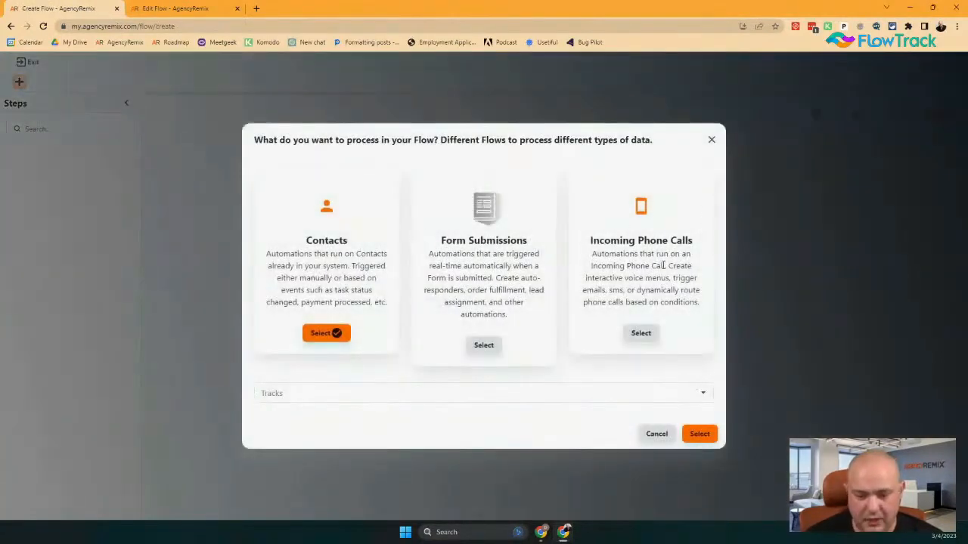
left_click(641, 331)
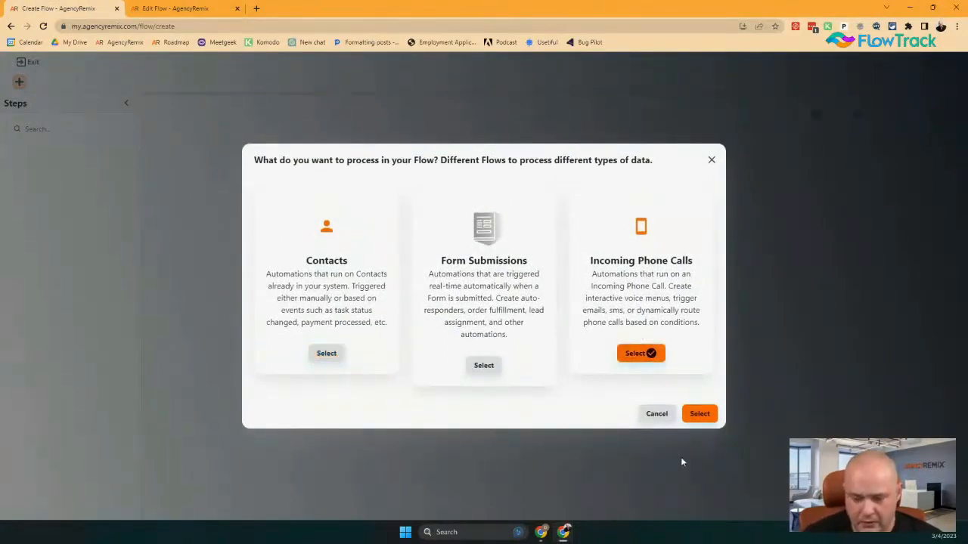
left_click(700, 415)
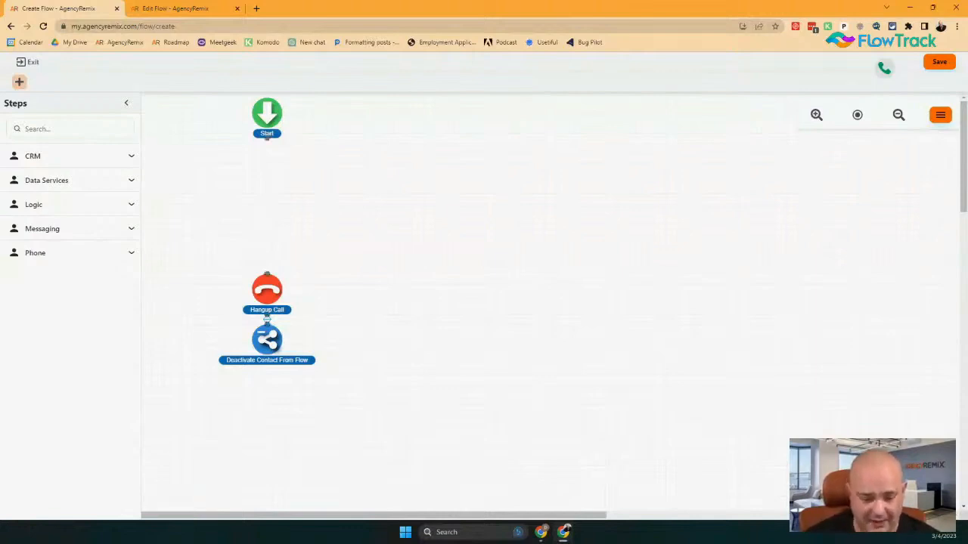
Add a Transfer Call step below Start and set its destination to Other Phone Number
left_click(76, 252)
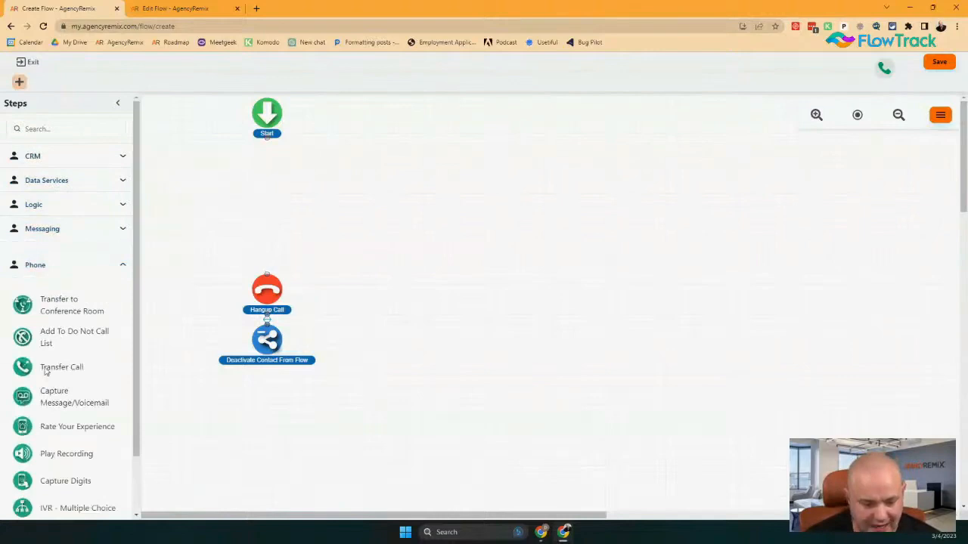
left_click_drag(43, 368, 286, 179)
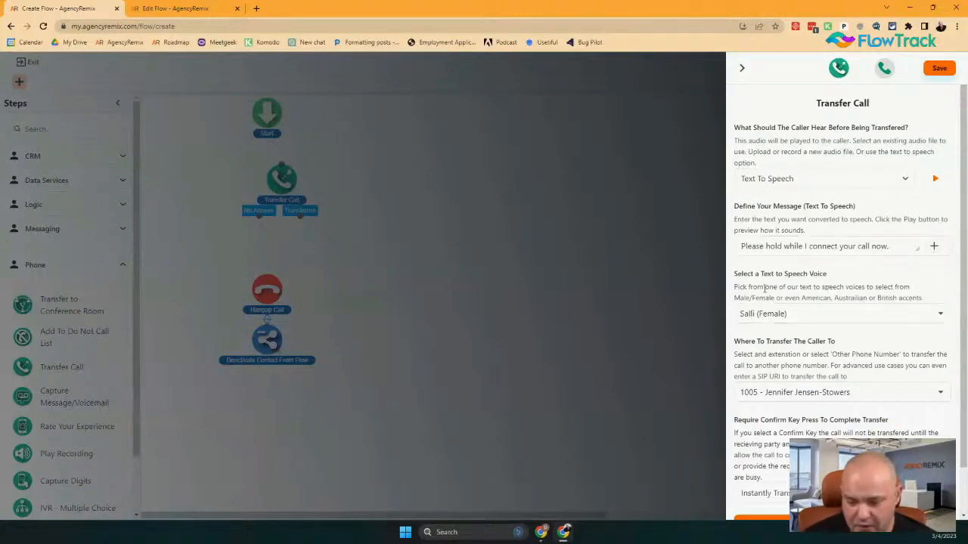
scroll(776, 298, "down", 1)
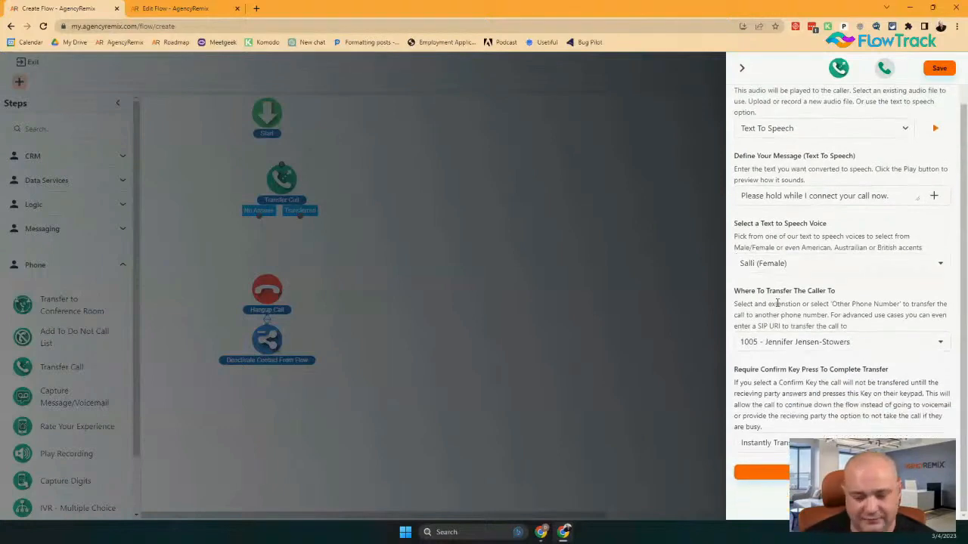
left_click(778, 343)
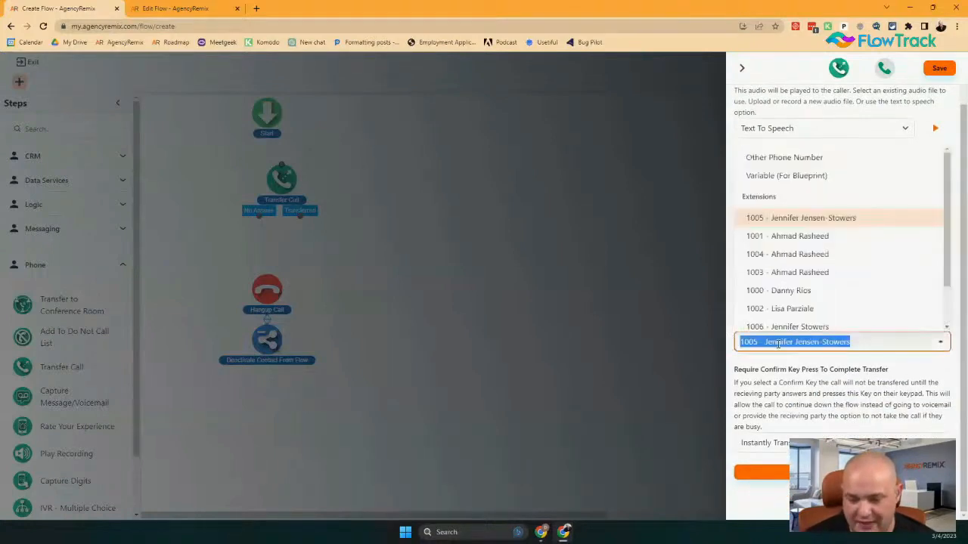
left_click(940, 344)
left_click(940, 344)
scroll(889, 307, "down", 2)
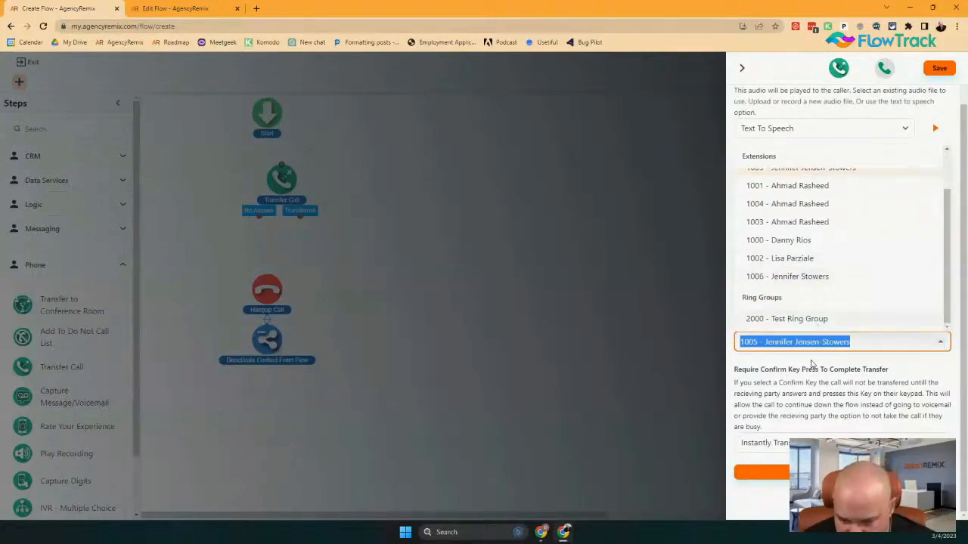
scroll(806, 318, "up", 1)
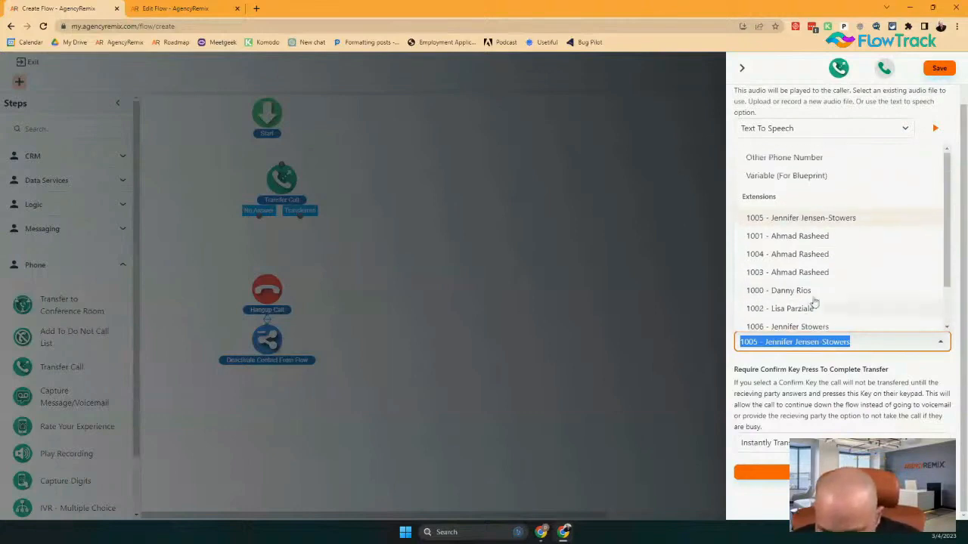
left_click(784, 158)
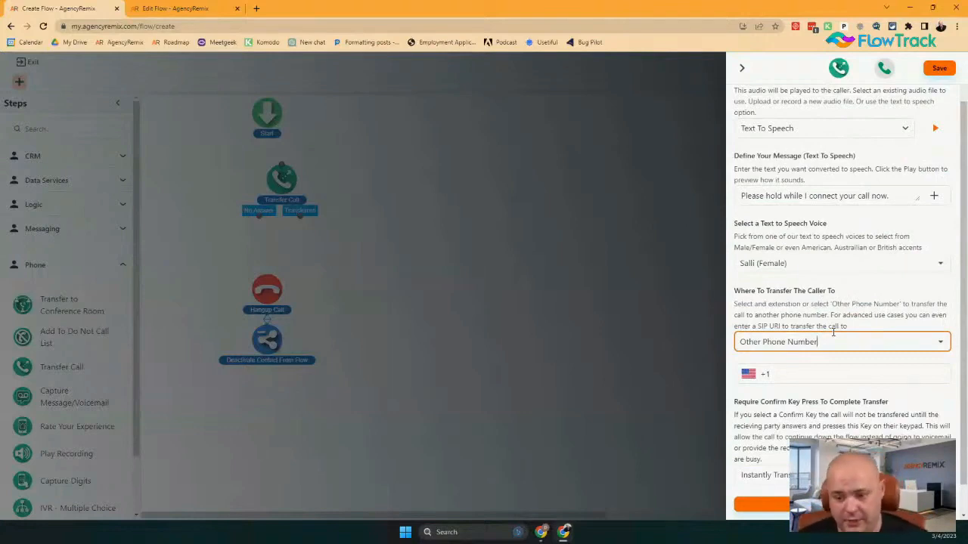
Enter the outside destination phone number after the +1 prefix
left_click(779, 373)
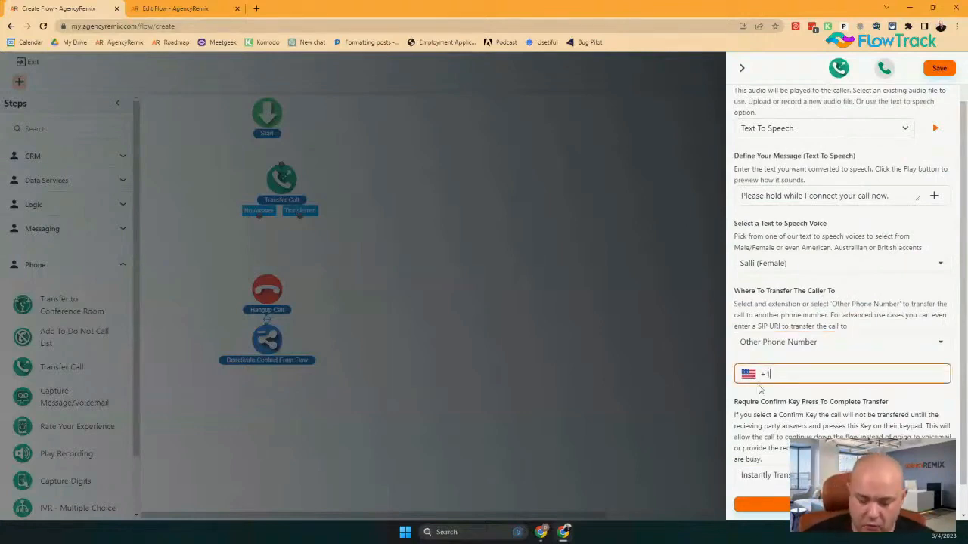
type("210) 222-2222")
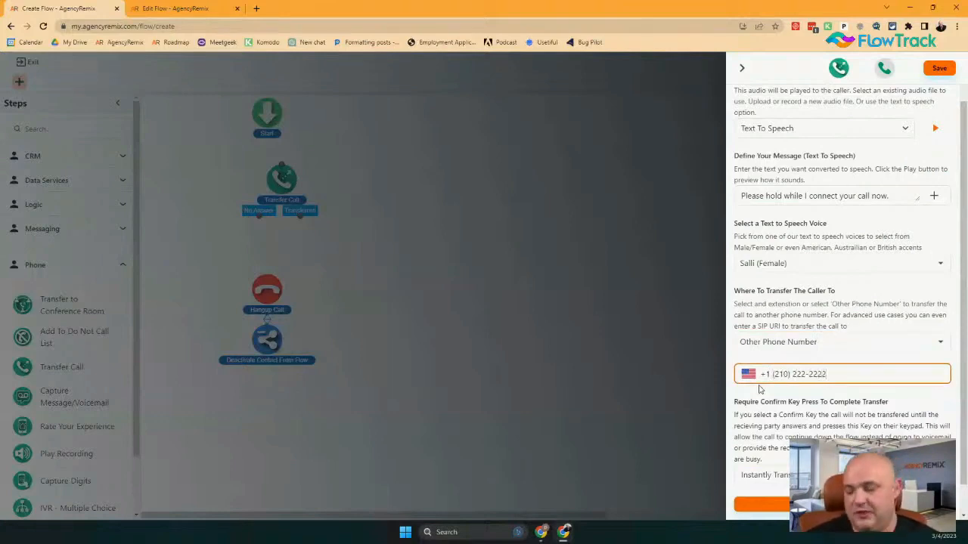
scroll(760, 389, "down", 1)
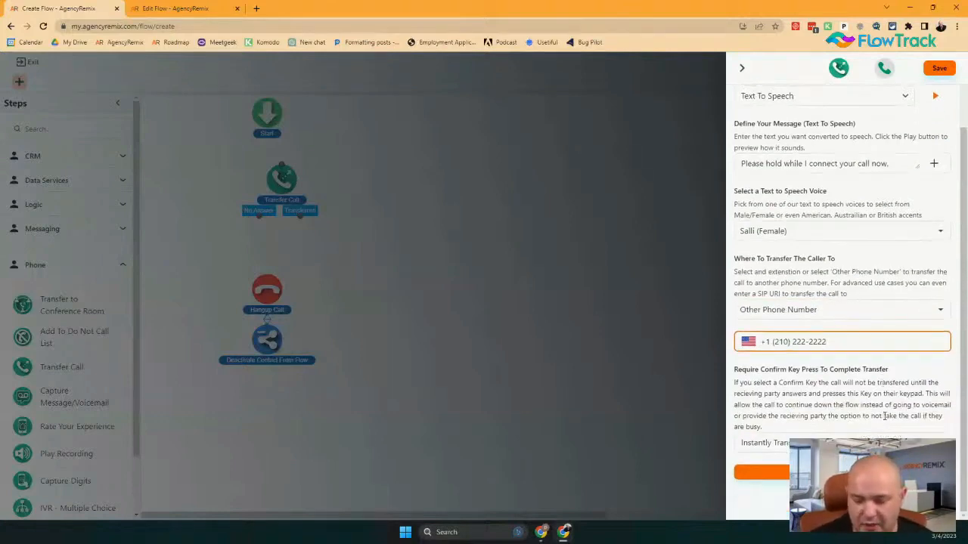
left_click(832, 443)
left_click(831, 444)
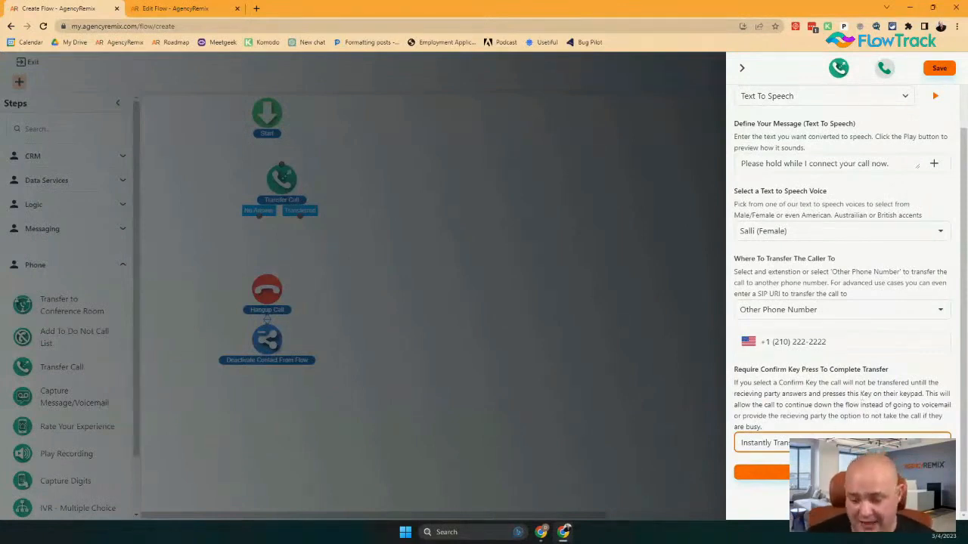
Set confirm key 1 and whisper 'Call from Flow', then save the Transfer Call step
left_click(764, 442)
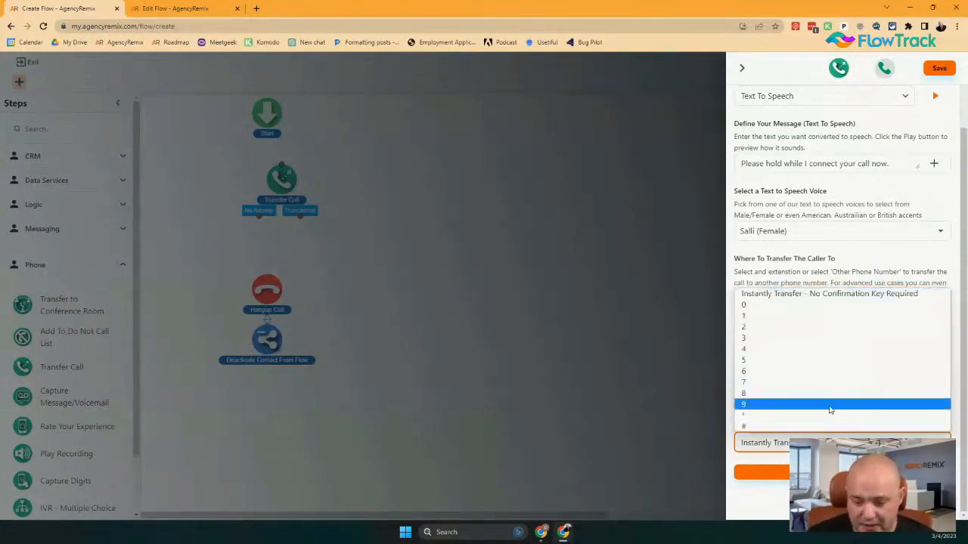
left_click(813, 318)
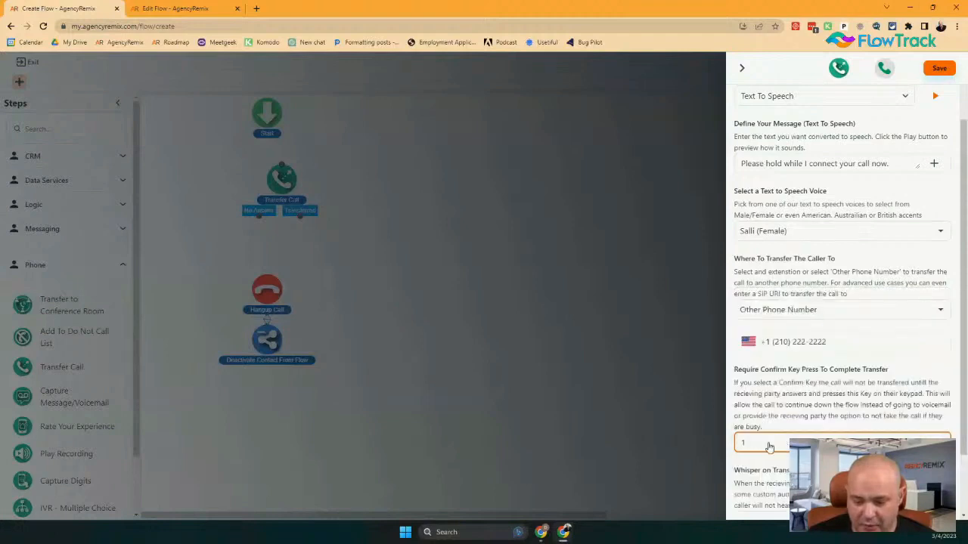
scroll(772, 446, "down", 1)
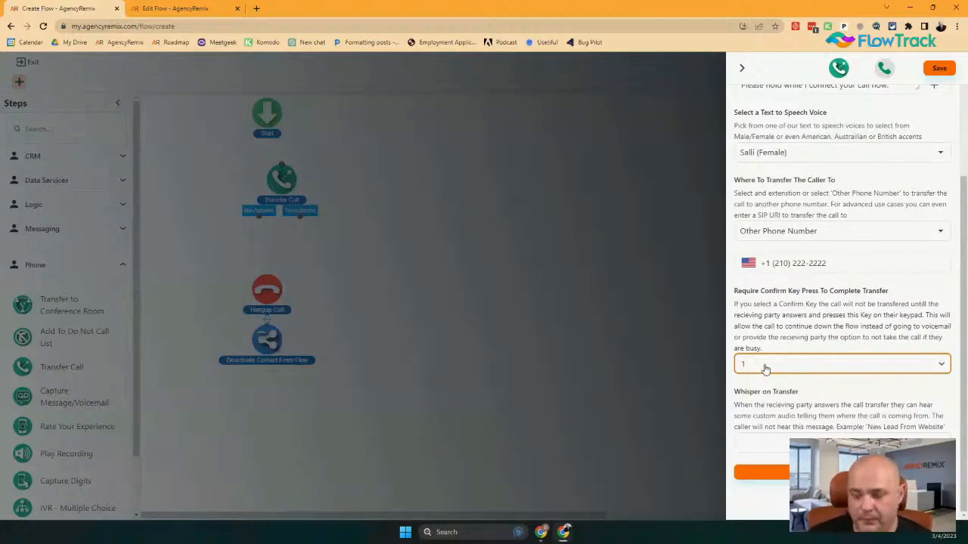
key("Tab")
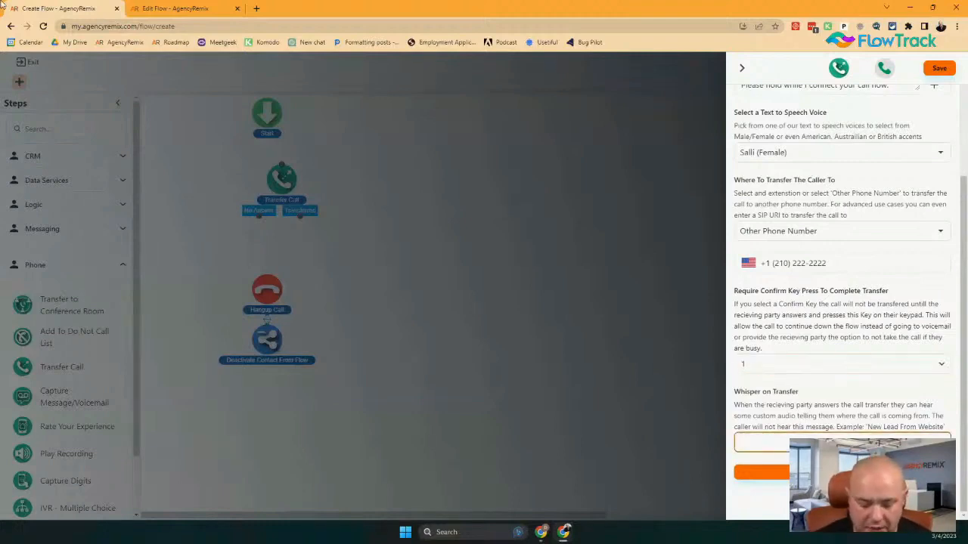
type("Call fro")
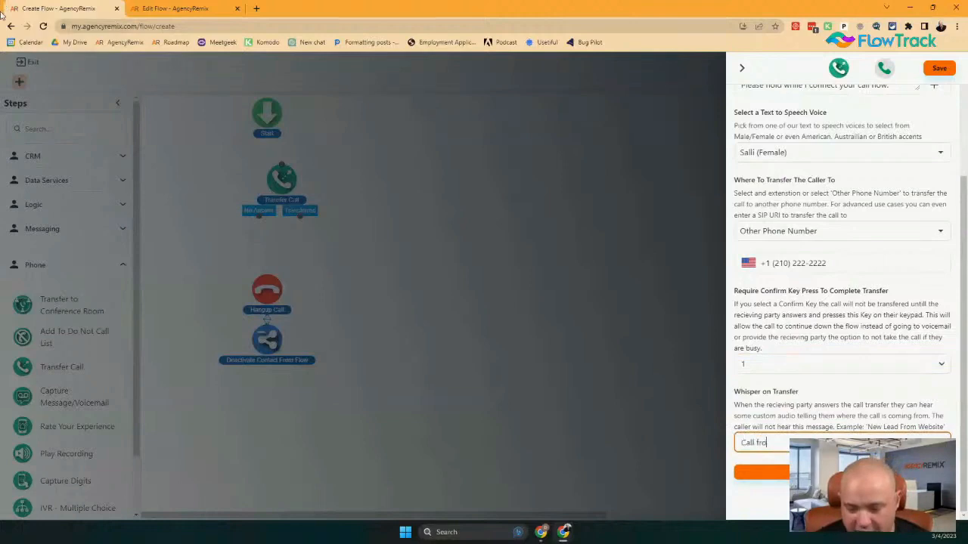
type("m Flow")
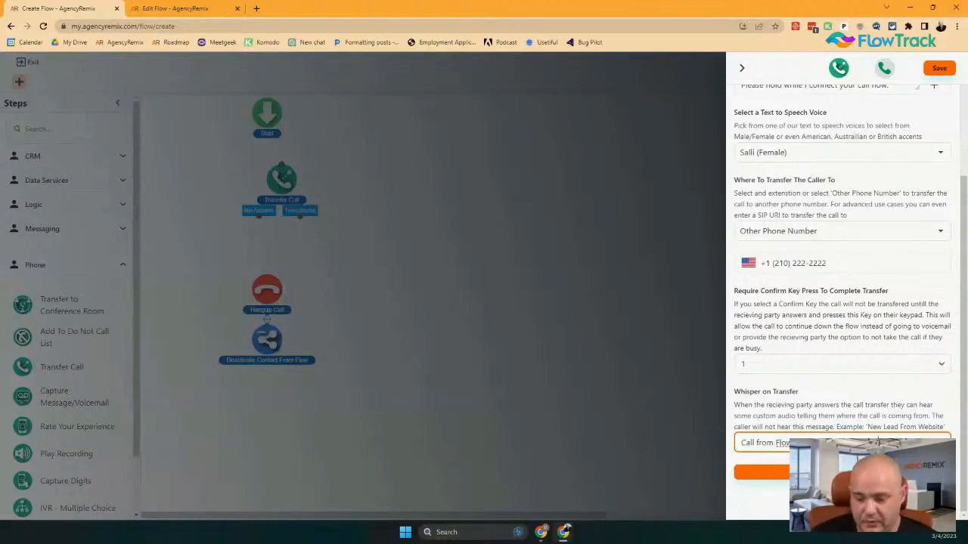
left_click(761, 472)
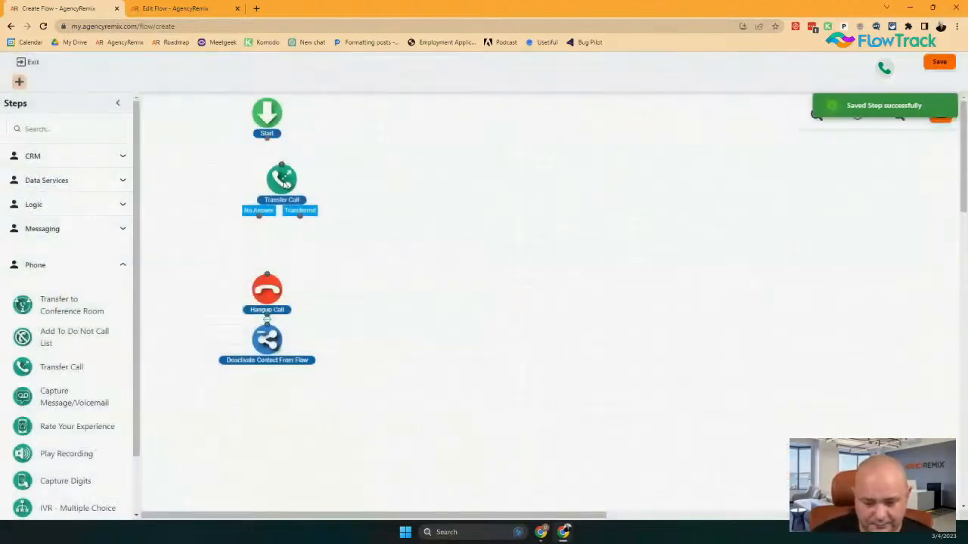
left_click_drag(283, 181, 268, 191)
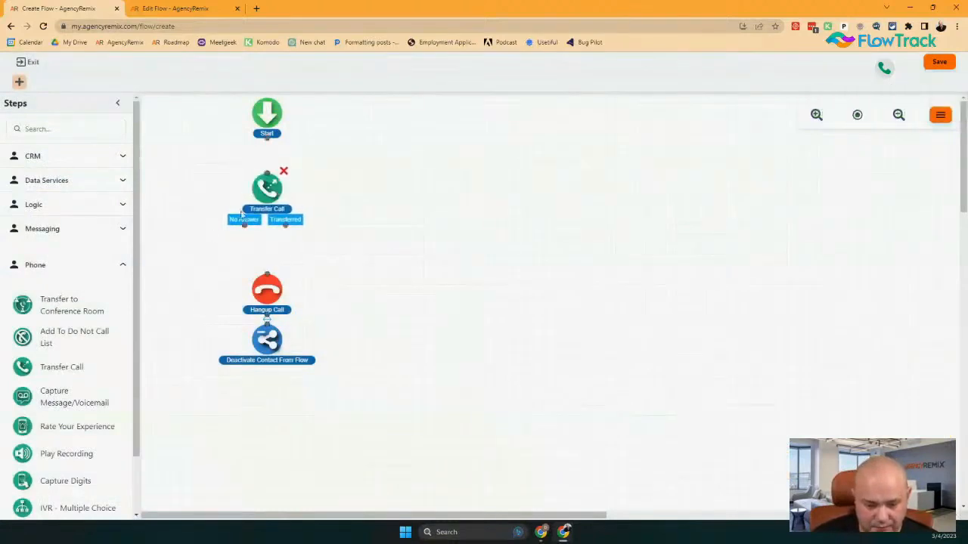
Move the Hangup Call and Deactivate steps lower and link Transferred to Hangup Call
left_click_drag(330, 260, 212, 443)
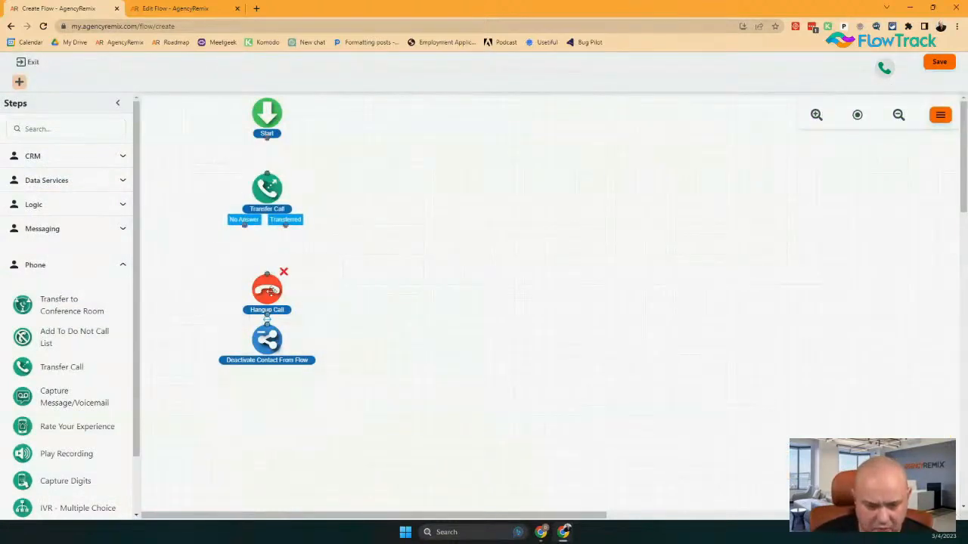
left_click_drag(261, 347, 262, 400)
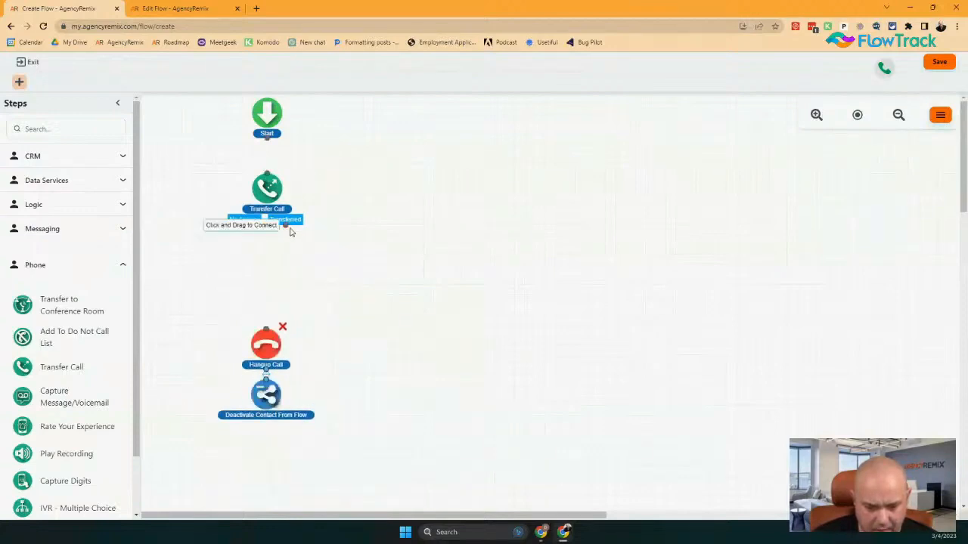
left_click_drag(288, 225, 266, 322)
left_click_drag(282, 221, 266, 328)
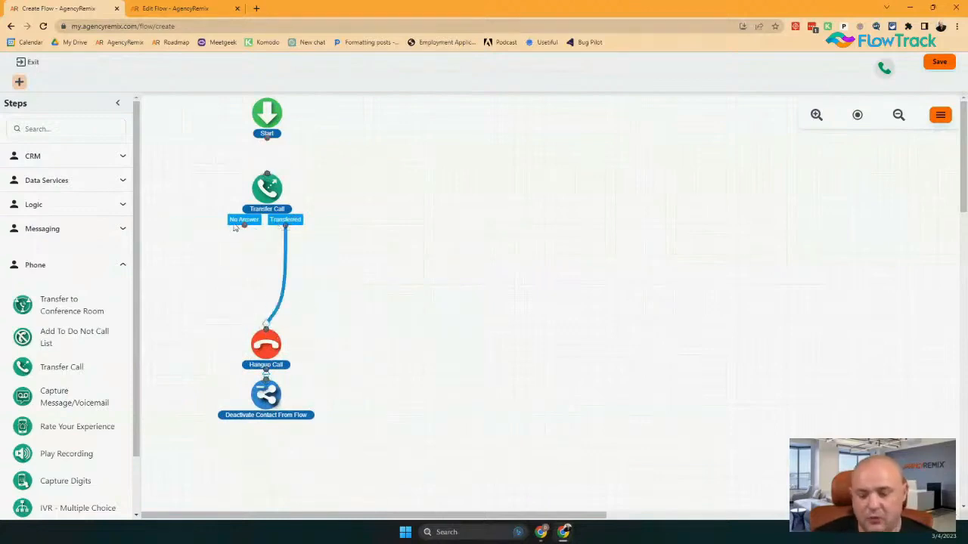
left_click(83, 230)
Add a Send SMS/MMS step to Contact Phone (Default) from a chosen sending number
left_click_drag(31, 308, 228, 265)
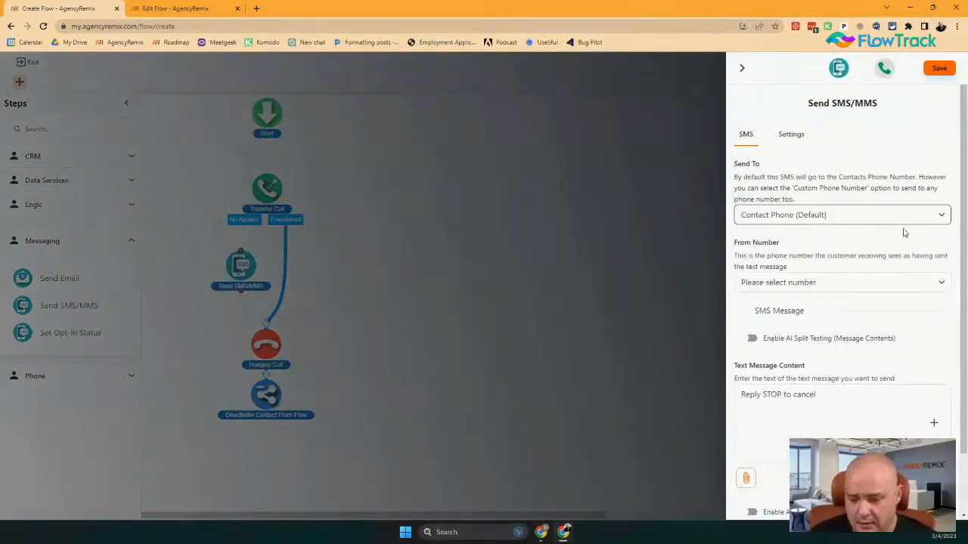
left_click(898, 217)
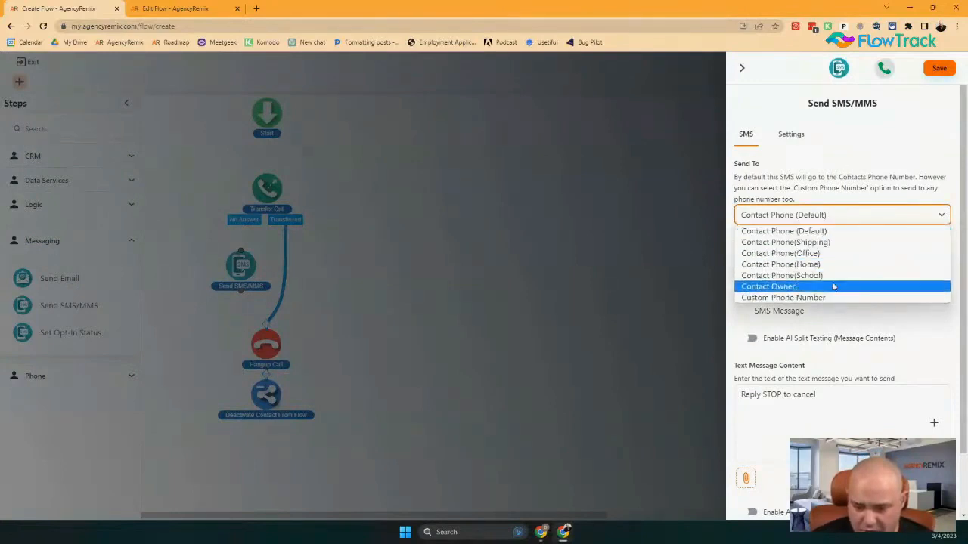
left_click(790, 223)
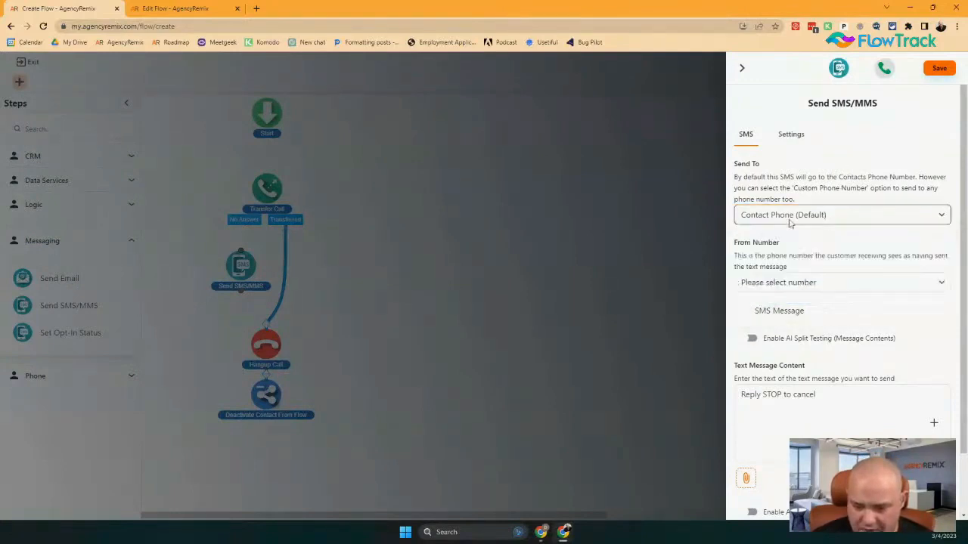
left_click(783, 284)
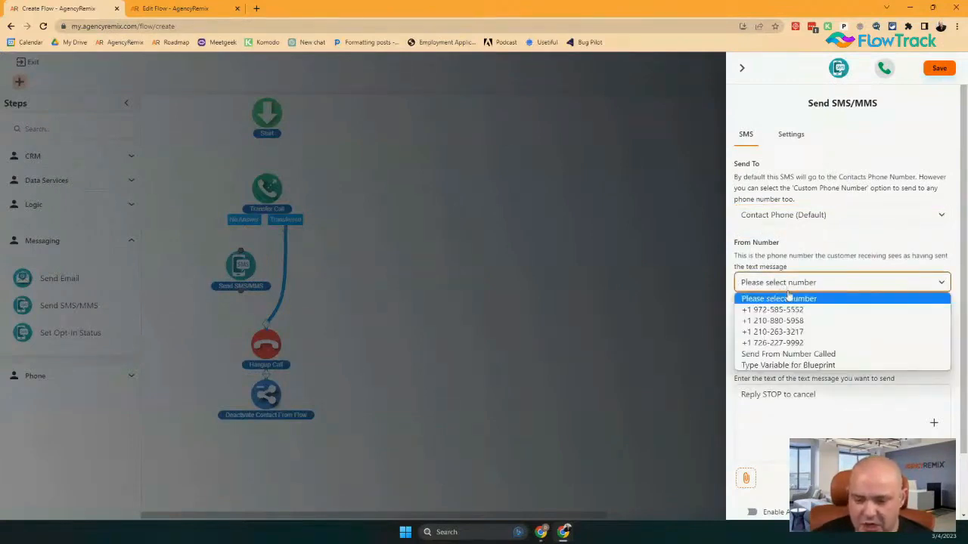
left_click(790, 343)
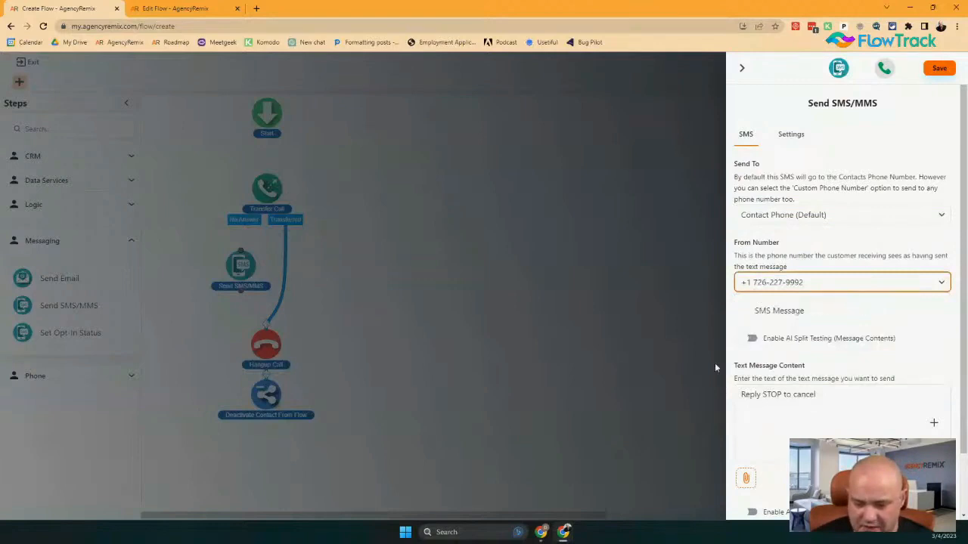
left_click(738, 405)
key("Return")
key("Return")
key("Up")
key("Up")
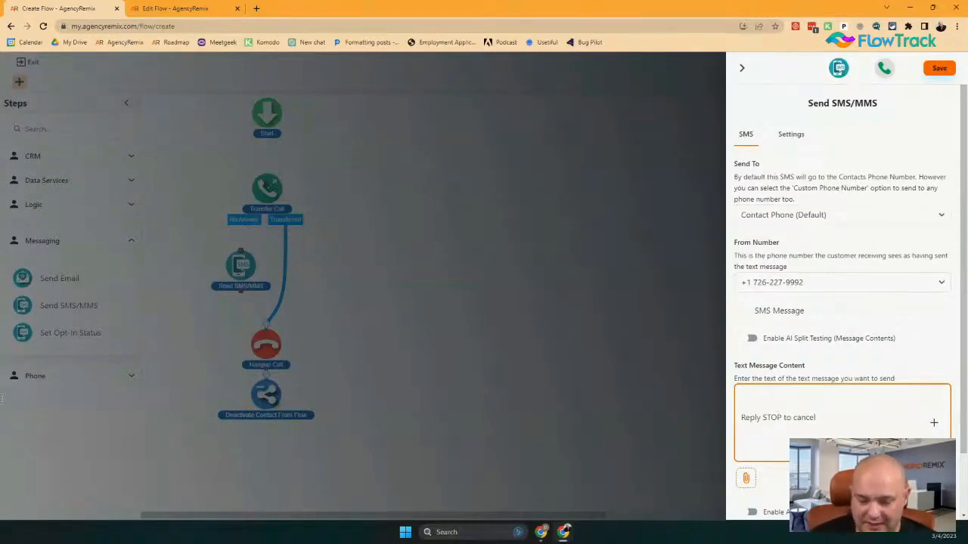
Write the SMS text: a greeting from Flowtrack, an apology for the missed call, and an offer of help
type("Hi ther")
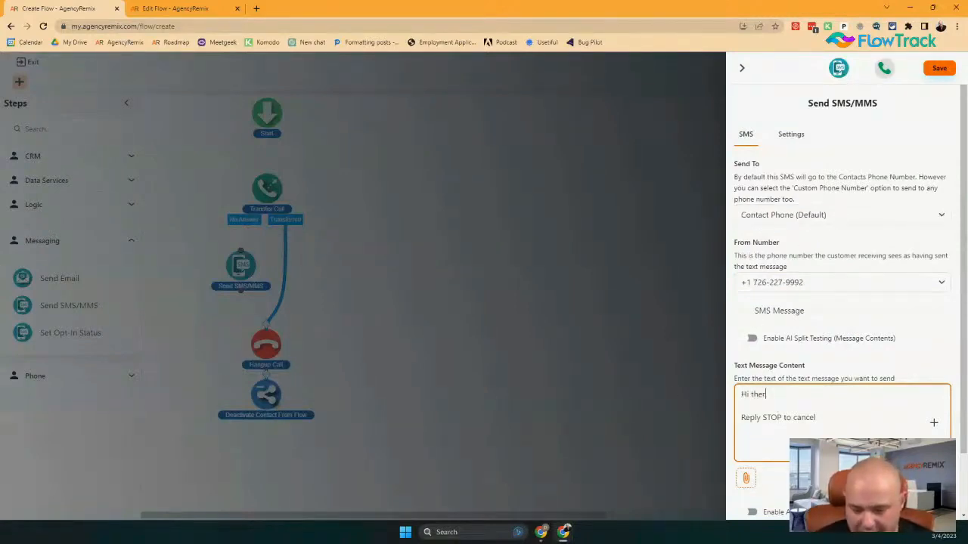
type("e!  ")
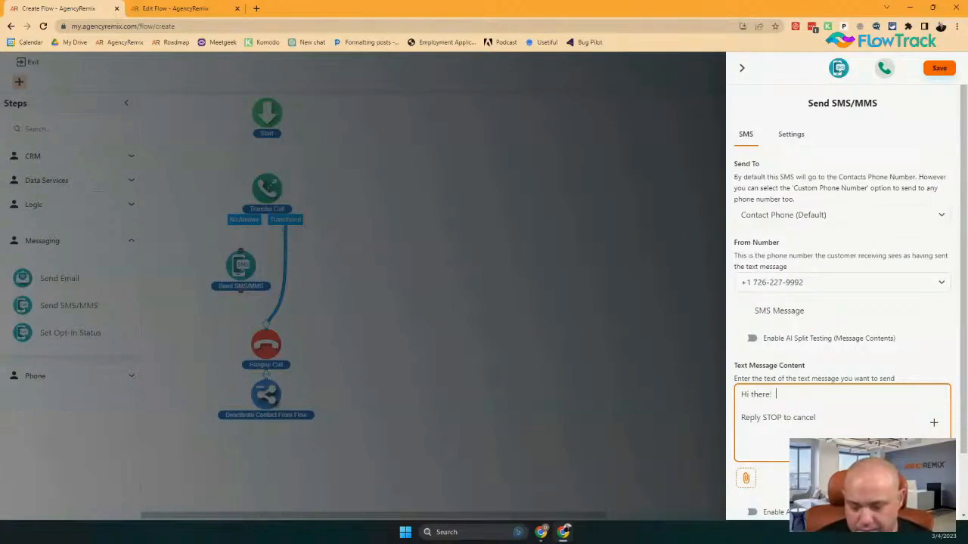
type("This is Danny w")
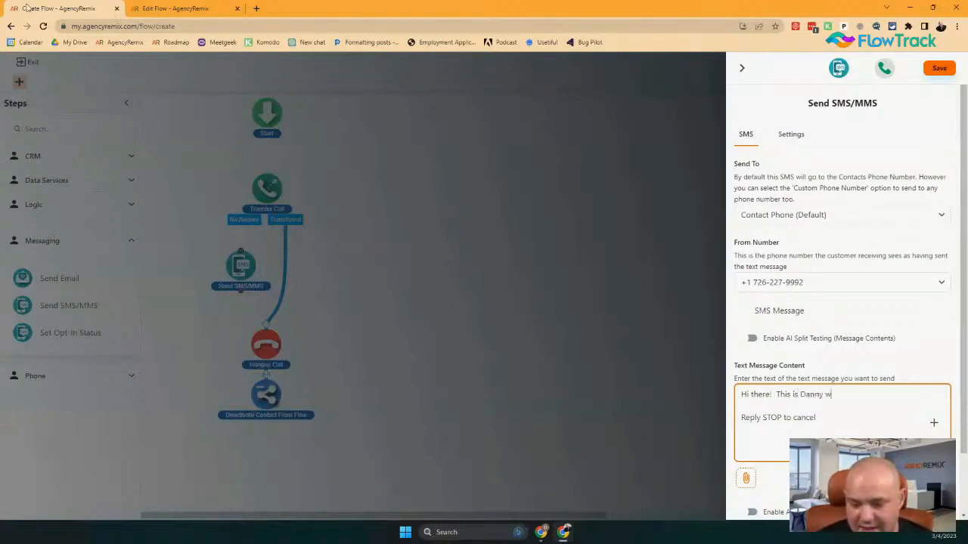
type("ith Flowtrack")
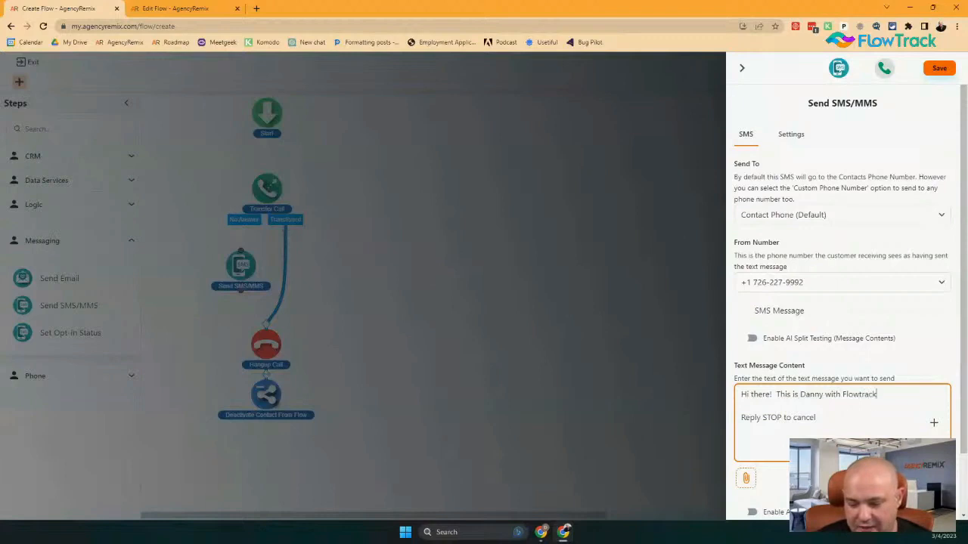
key("BackSpace")
key("BackSpace")
key("BackSpace")
type("rack! ")
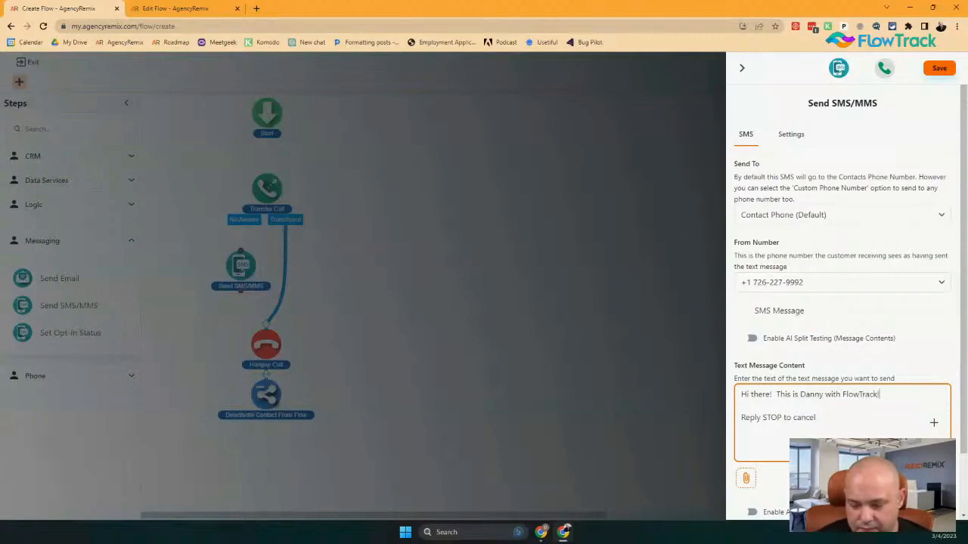
type("We are")
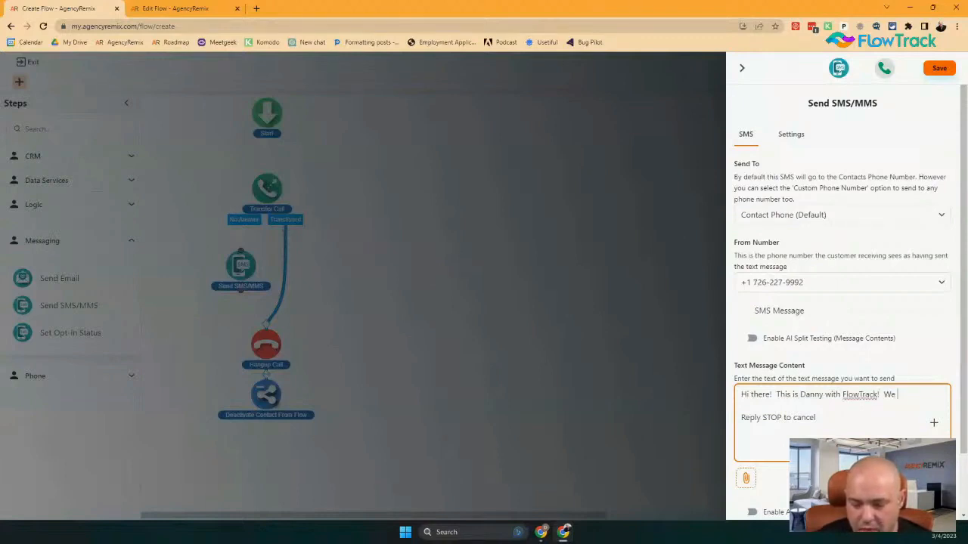
key("BackSpace")
key("BackSpace")
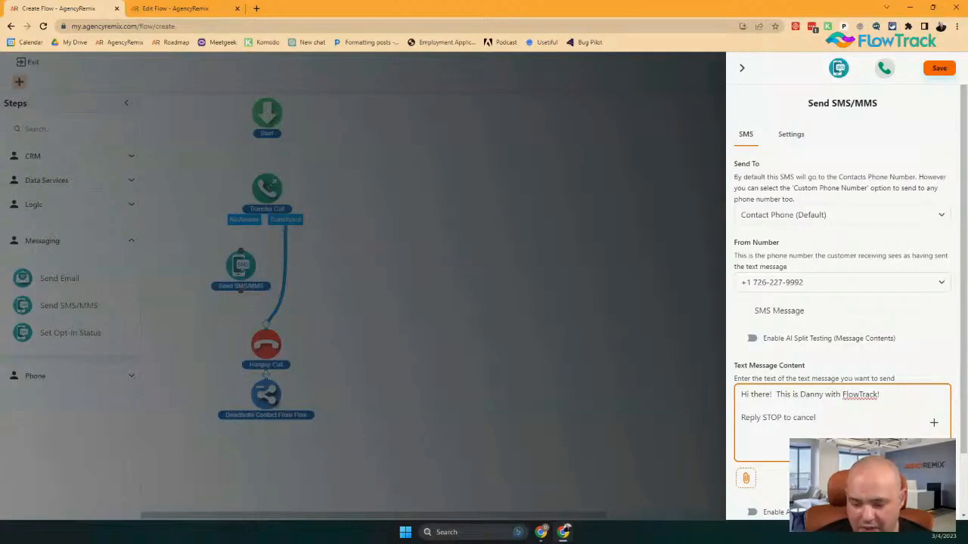
type("I am sorry i")
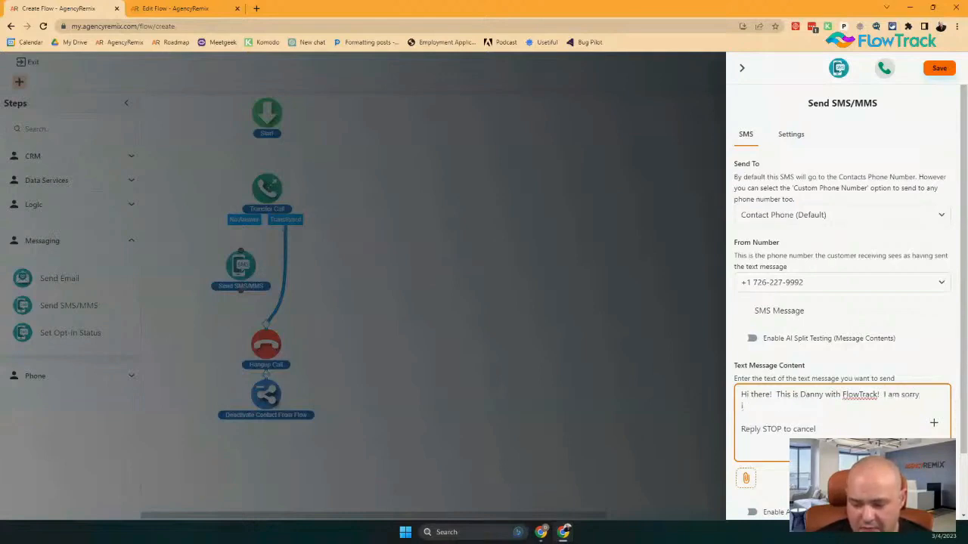
key("BackSpace")
type("I missed ca")
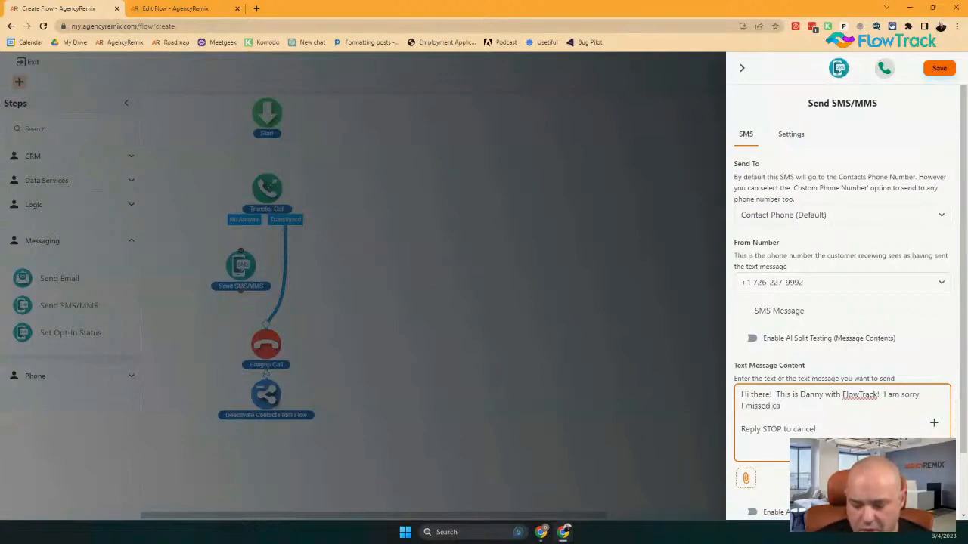
type("ll, is tth")
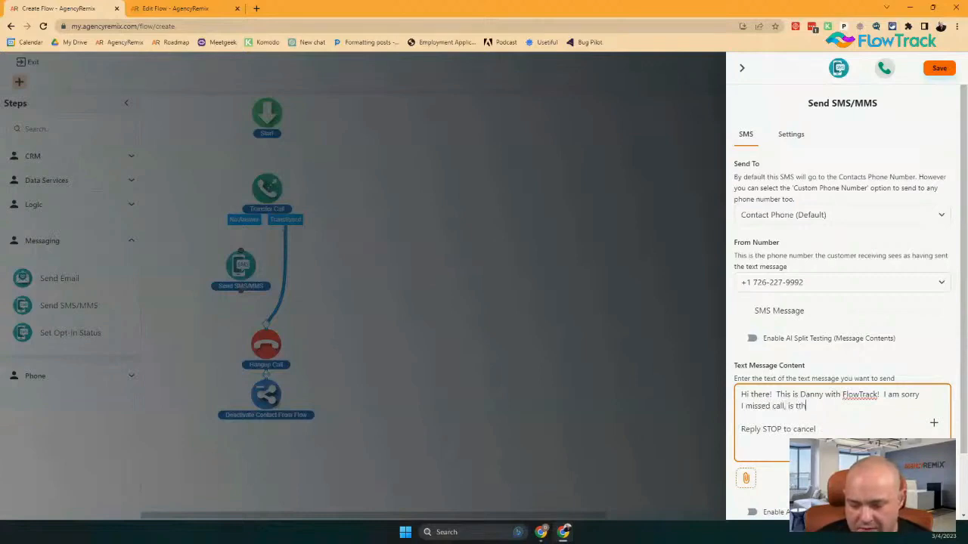
key("BackSpace")
key("BackSpace")
type("here something ")
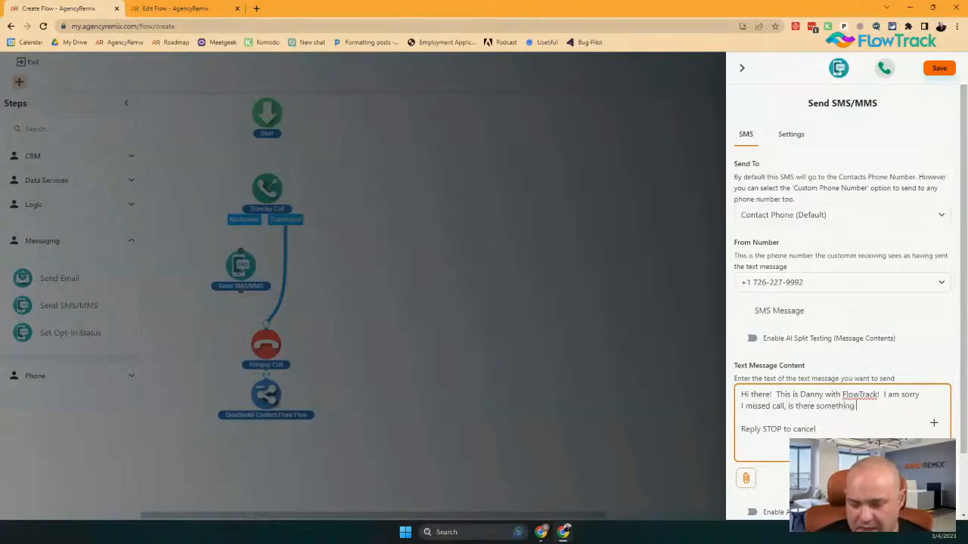
type("i can help you with")
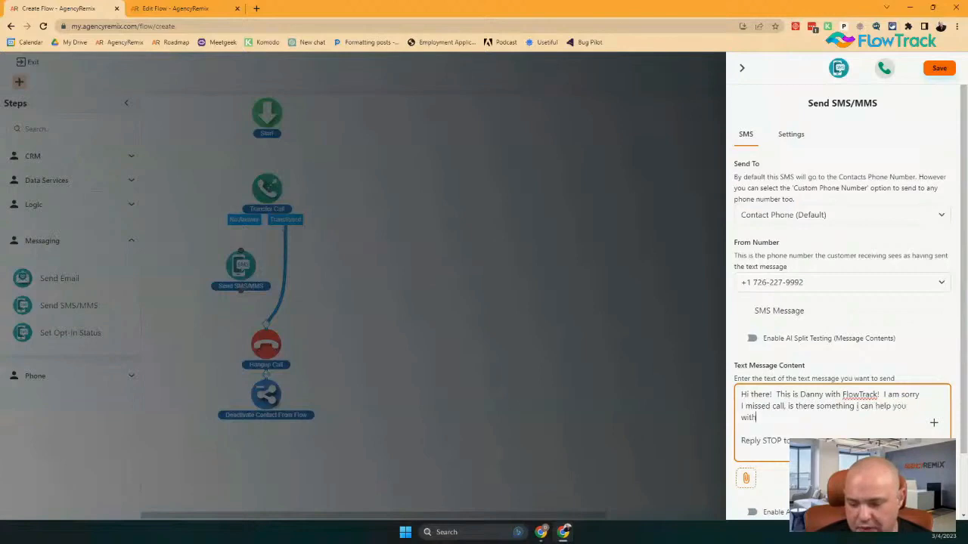
type("?")
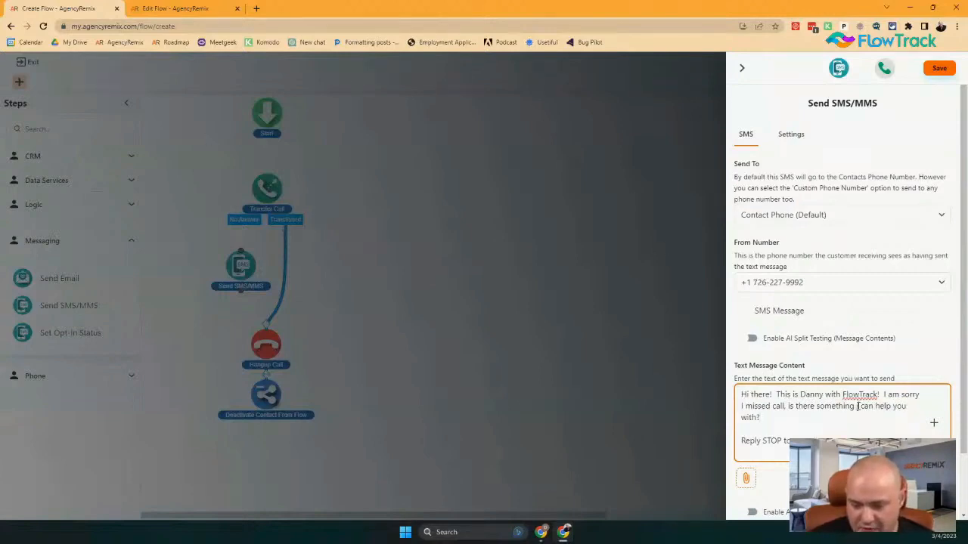
key("BackSpace")
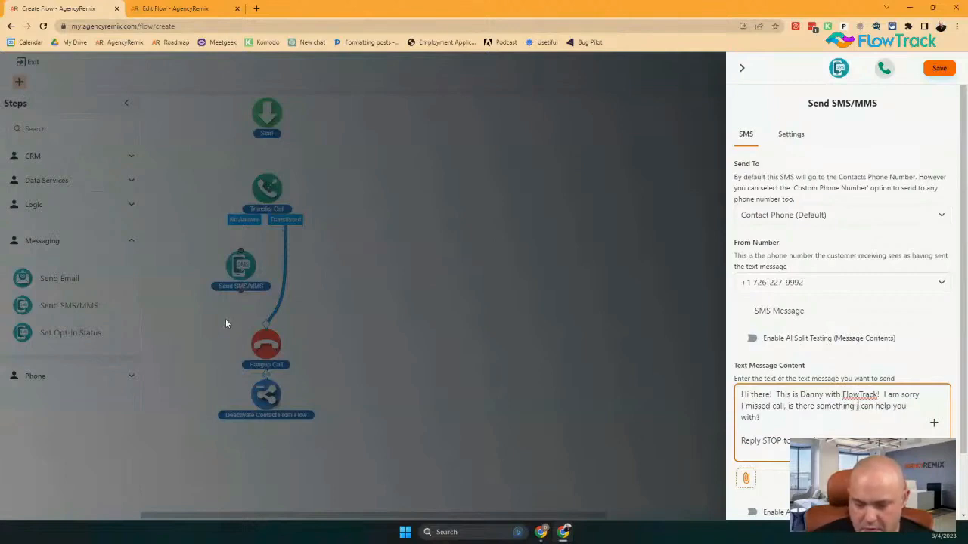
type("IK")
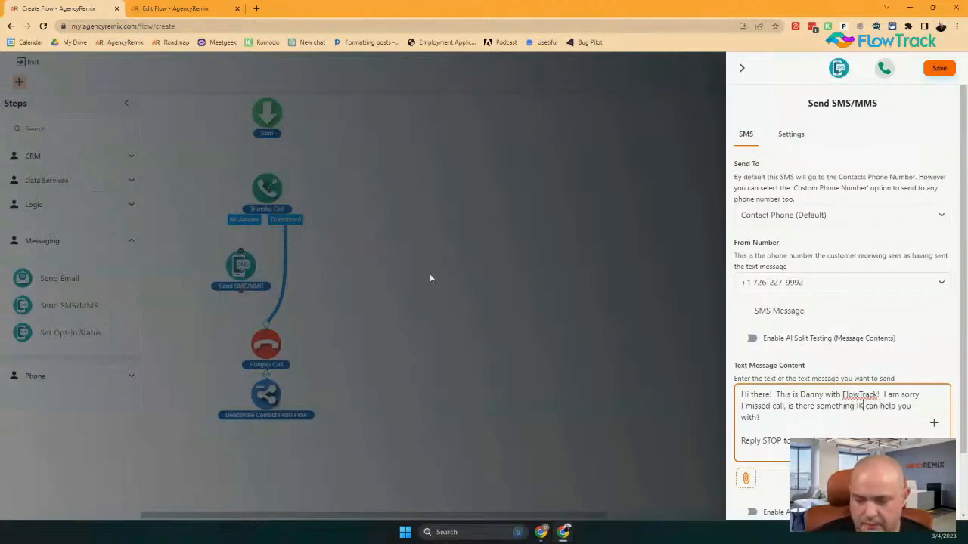
key("BackSpace")
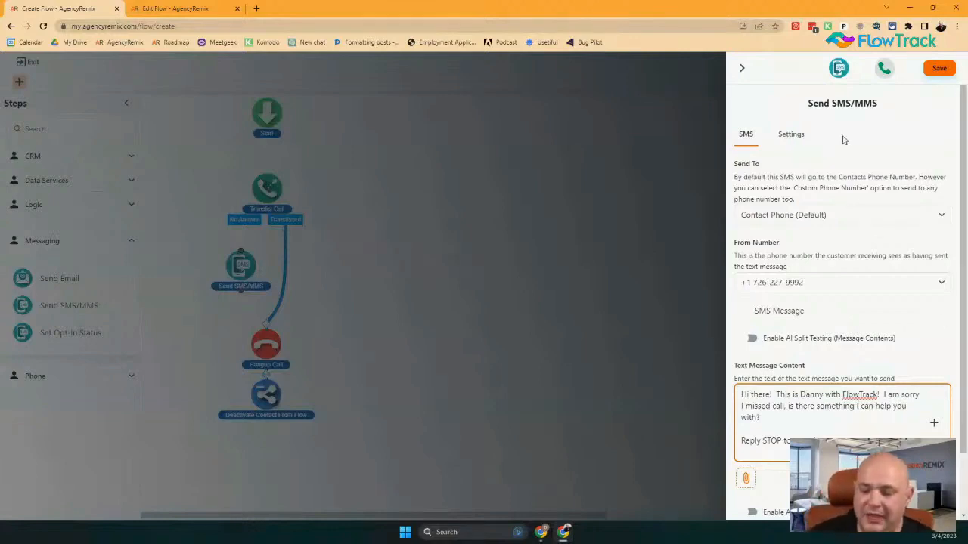
Select the 'Reply STOP to cancel' line and save the Send SMS/MMS step
left_click_drag(817, 441, 727, 449)
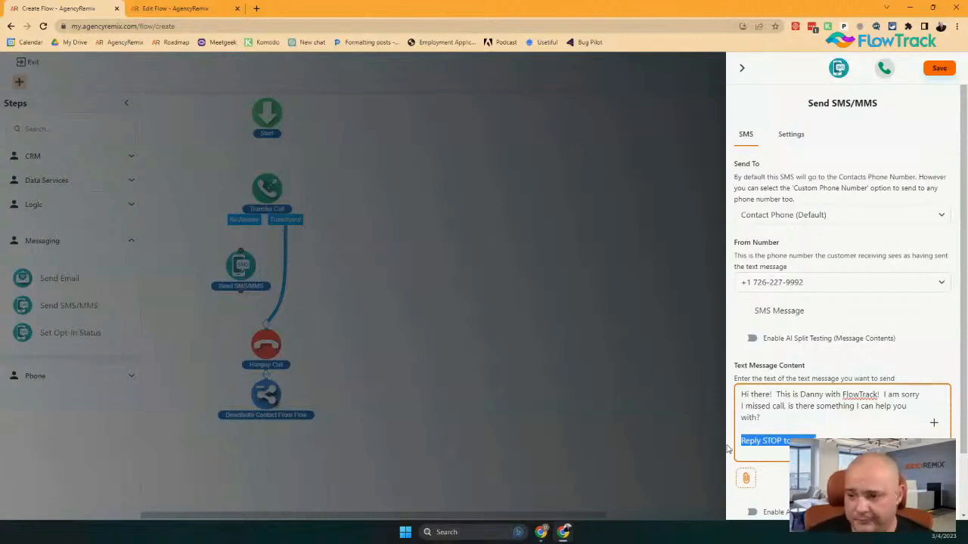
scroll(803, 231, "down", 1)
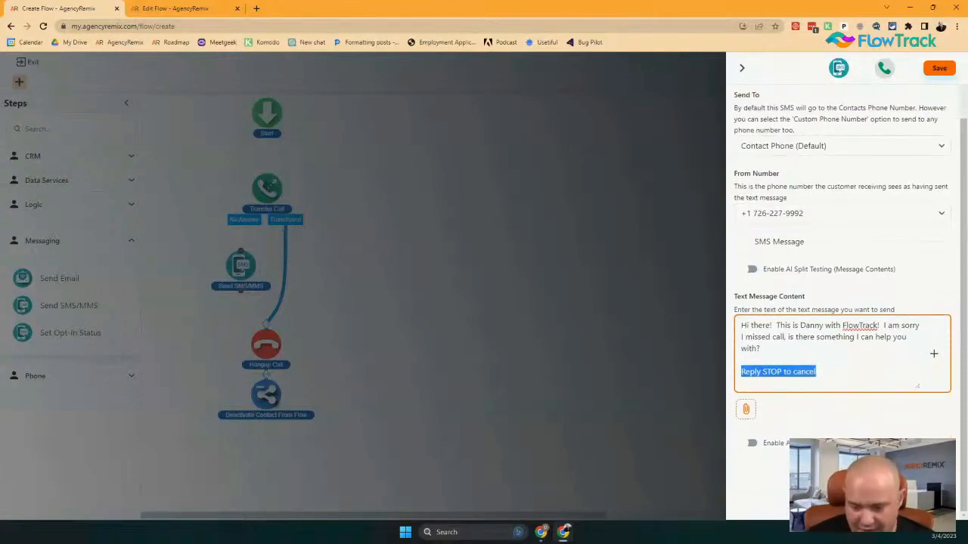
left_click(939, 68)
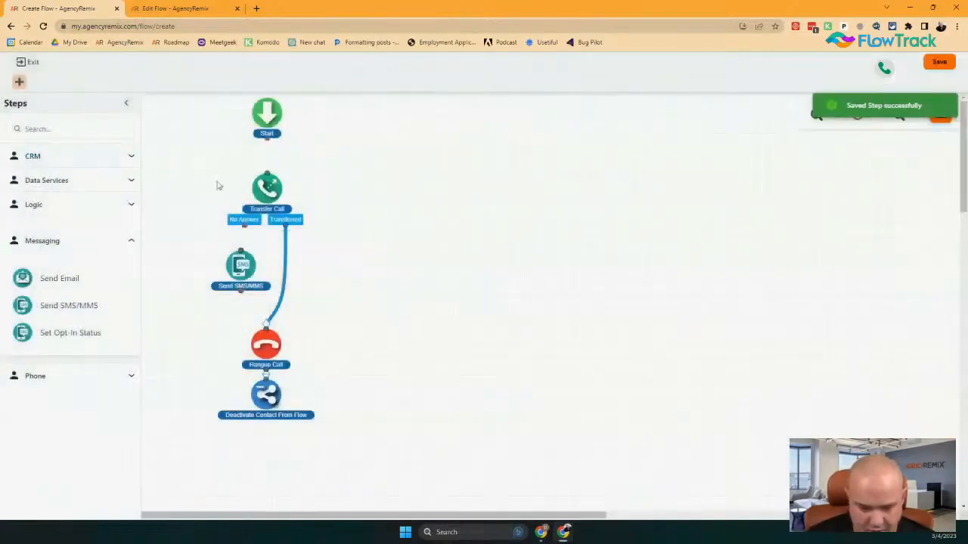
Connect No Answer to Send SMS/MMS, then add and save a Capture Message/Voicemail step with the default prompt
left_click_drag(243, 225, 240, 276)
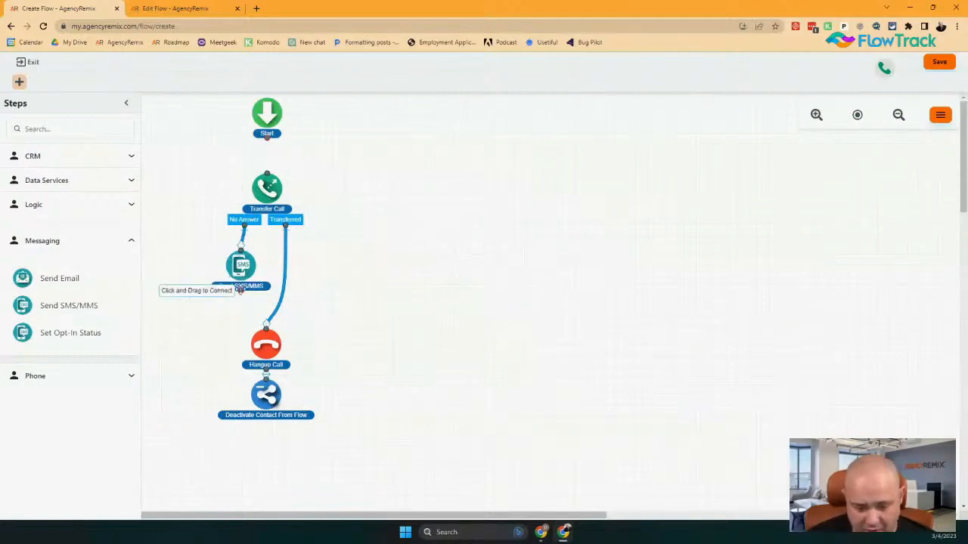
left_click(86, 376)
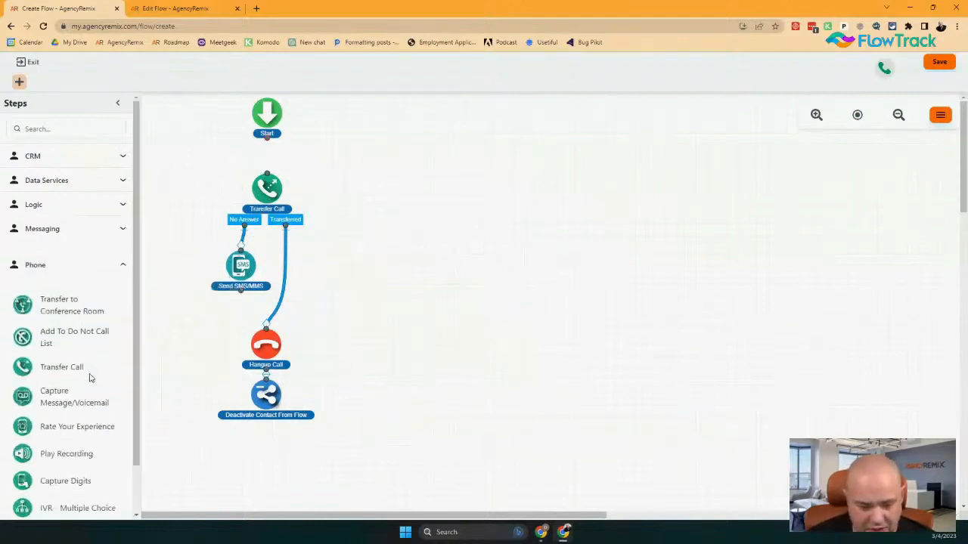
scroll(71, 400, "down", 1)
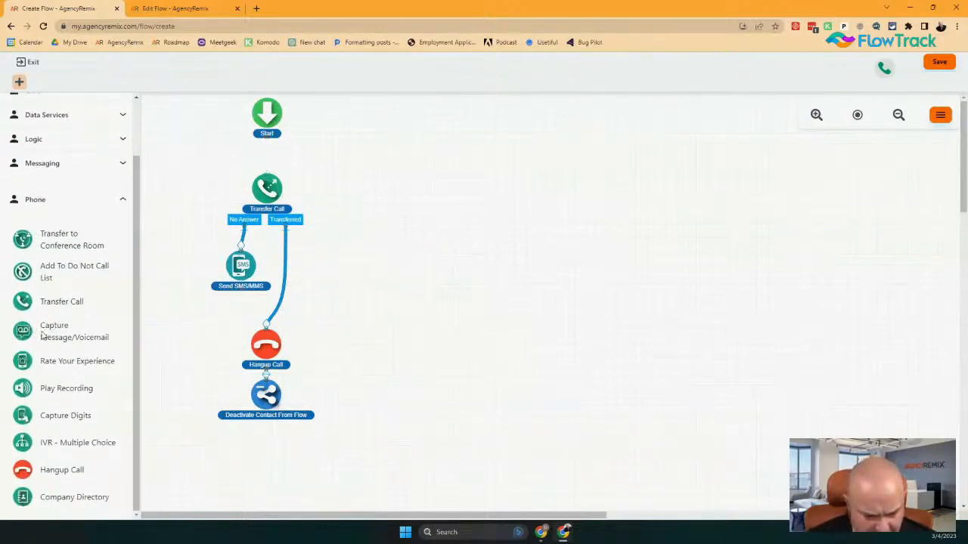
left_click_drag(45, 336, 218, 333)
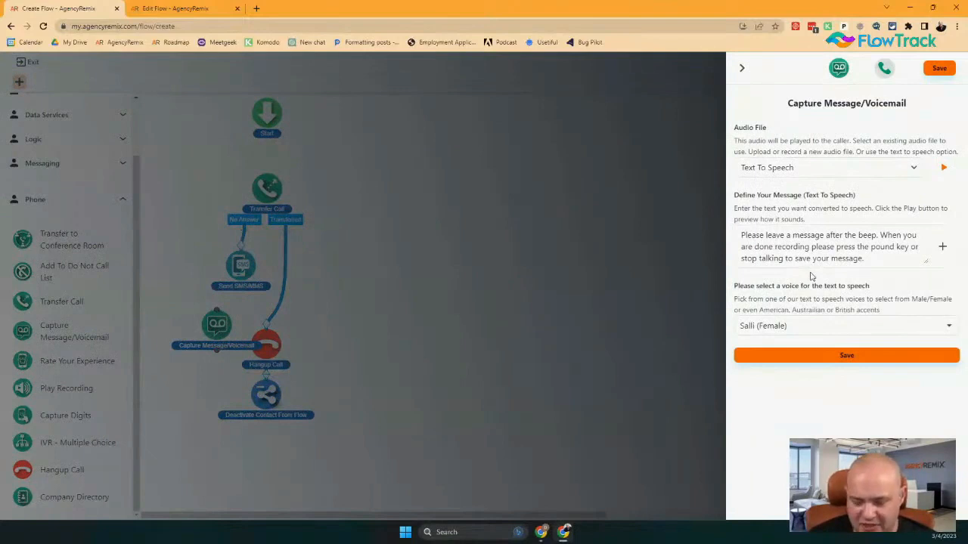
left_click(844, 357)
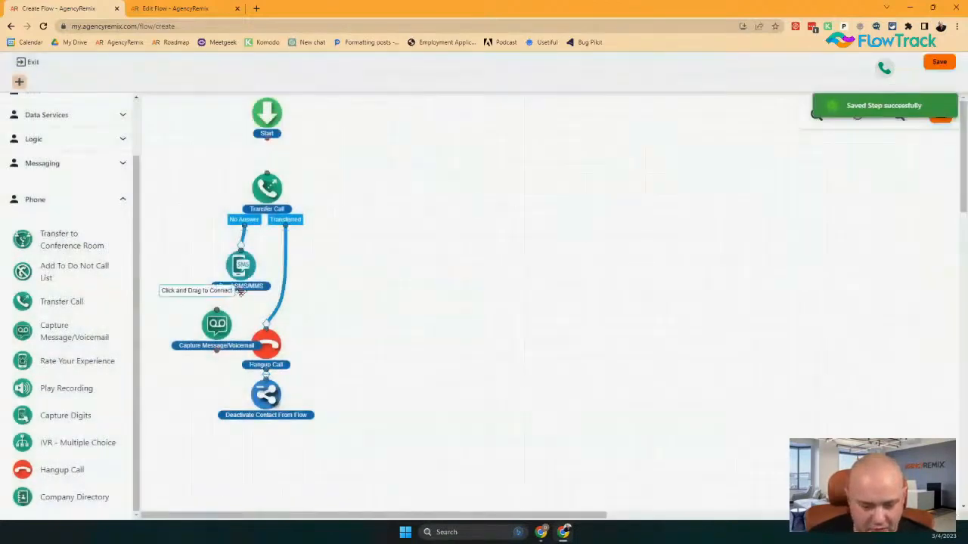
Link Send SMS/MMS to voicemail and Start to Transfer Call, and move the Hangup/Deactivate and SMS nodes
left_click_drag(240, 292, 195, 468)
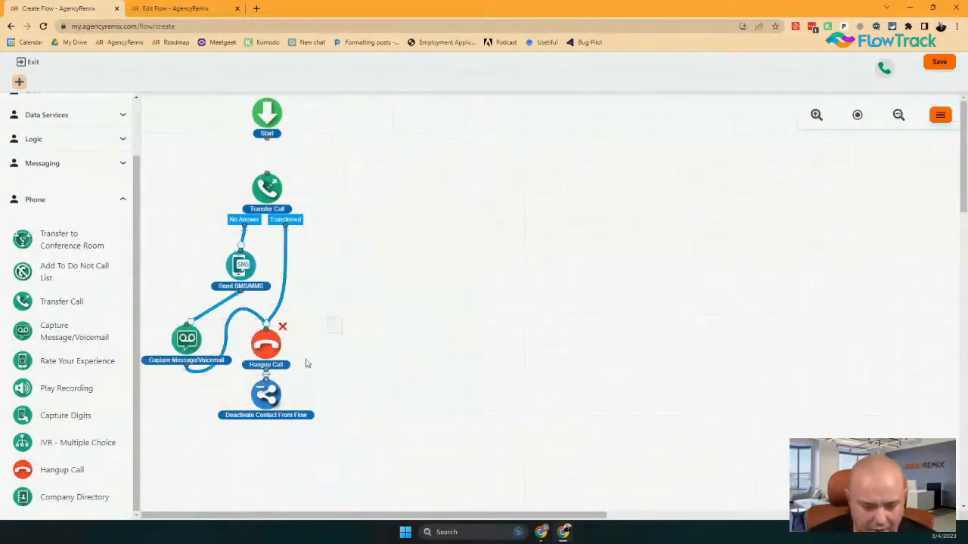
left_click_drag(342, 318, 222, 458)
left_click_drag(259, 351, 269, 431)
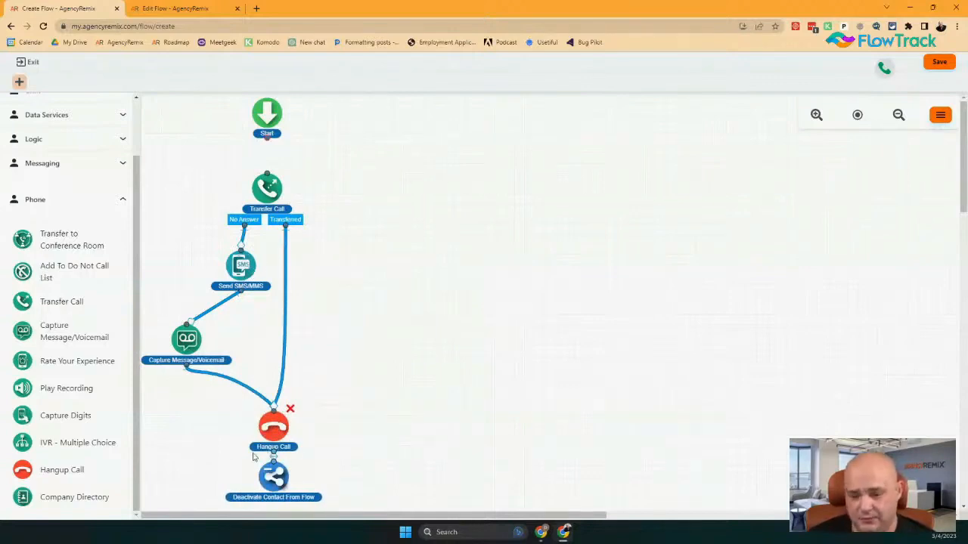
left_click_drag(235, 271, 190, 274)
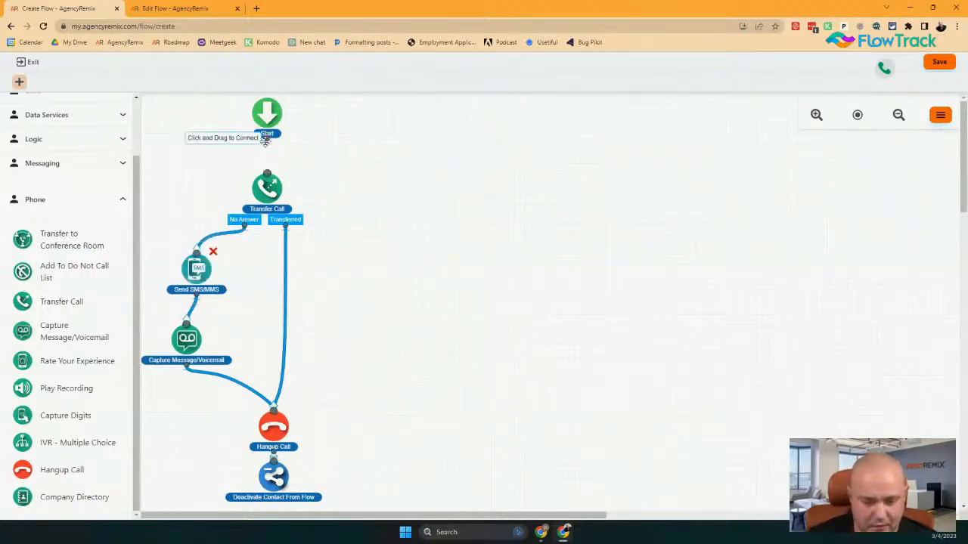
left_click_drag(265, 140, 267, 174)
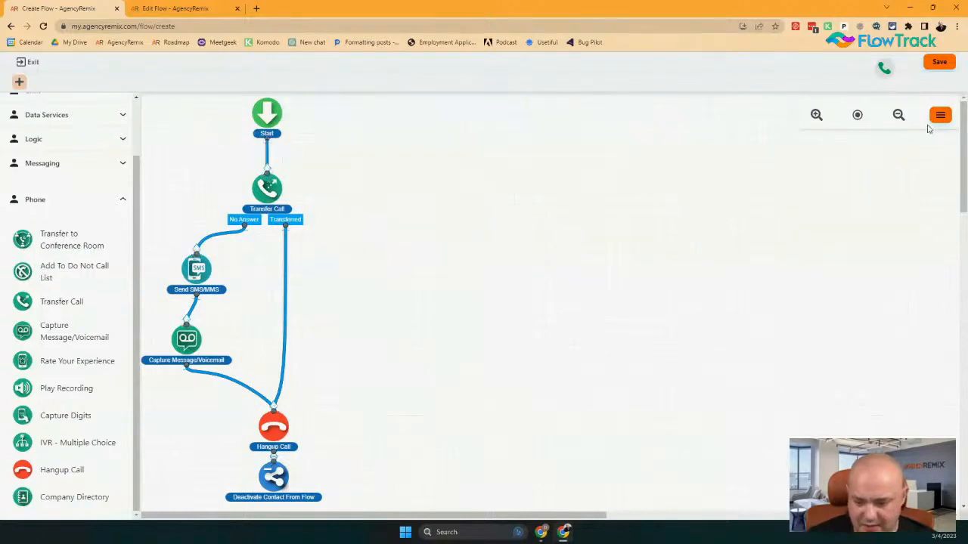
left_click(939, 115)
Change the flow name from Draft Flow to 'Call Forwarding w/Missed Call Text Back' and save the draft
left_click(940, 159)
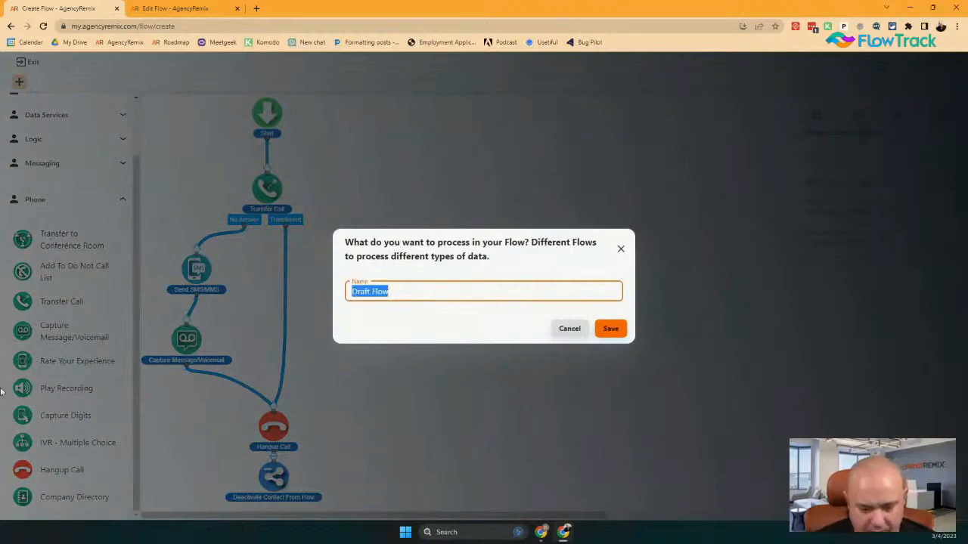
type("C")
key("BackSpace")
type("Call F")
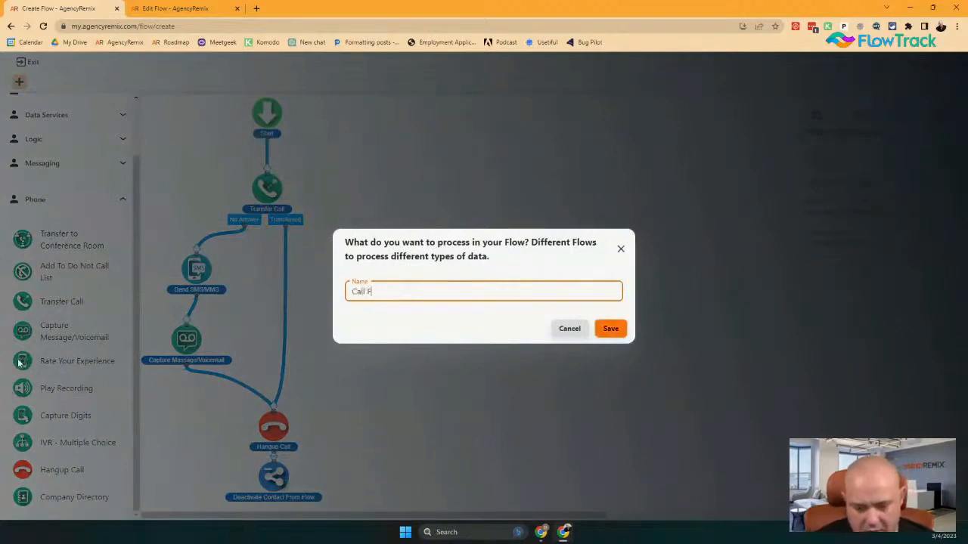
type("orwarded")
key("BackSpace")
key("BackSpace")
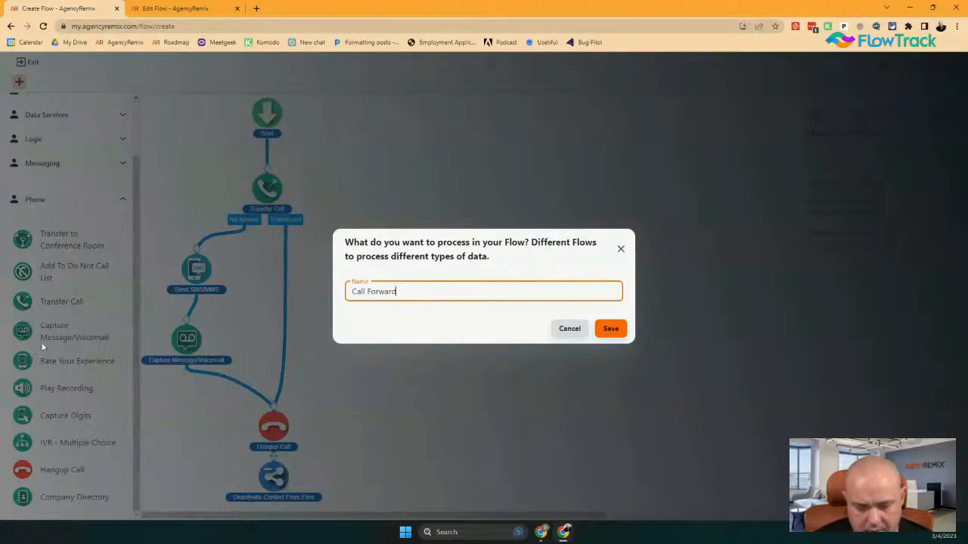
type("ing w/Mi")
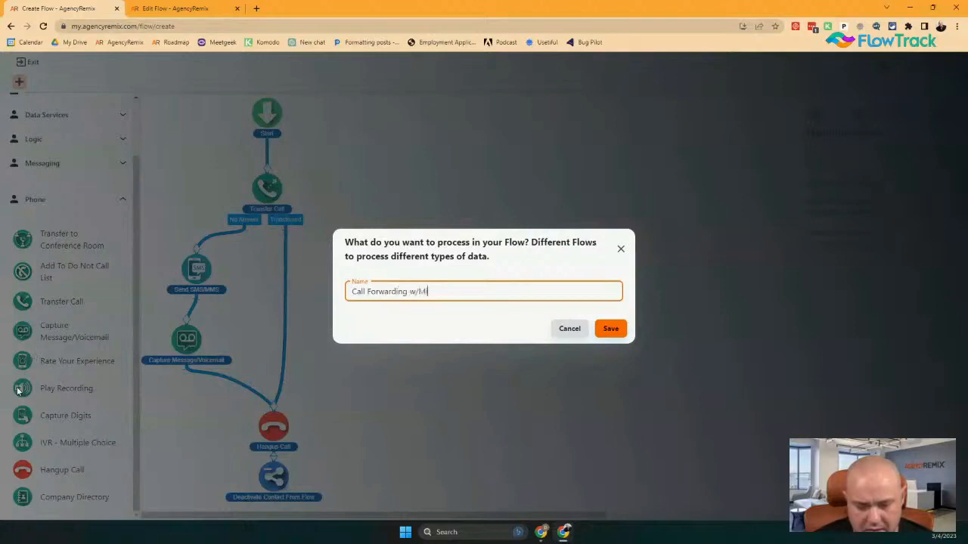
type("ssed Call Tex")
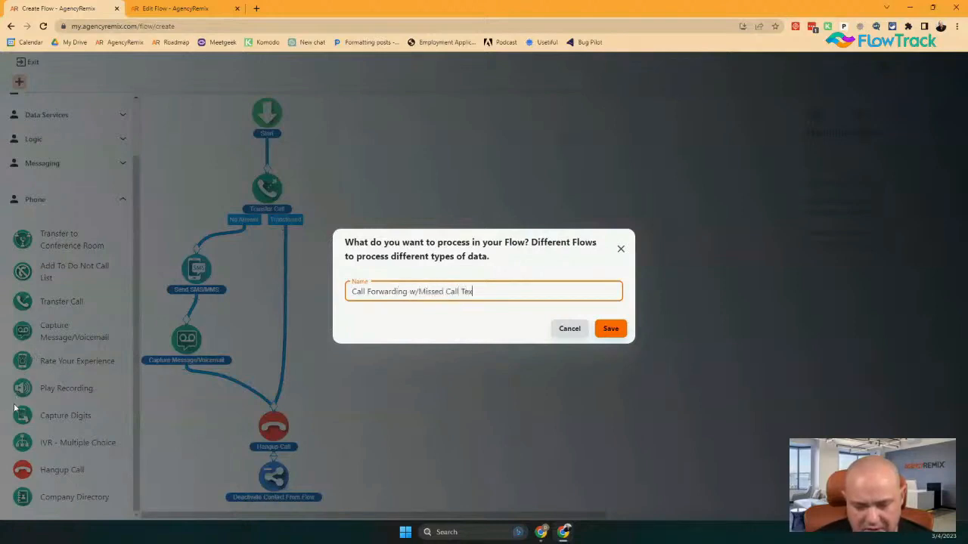
type("t Back")
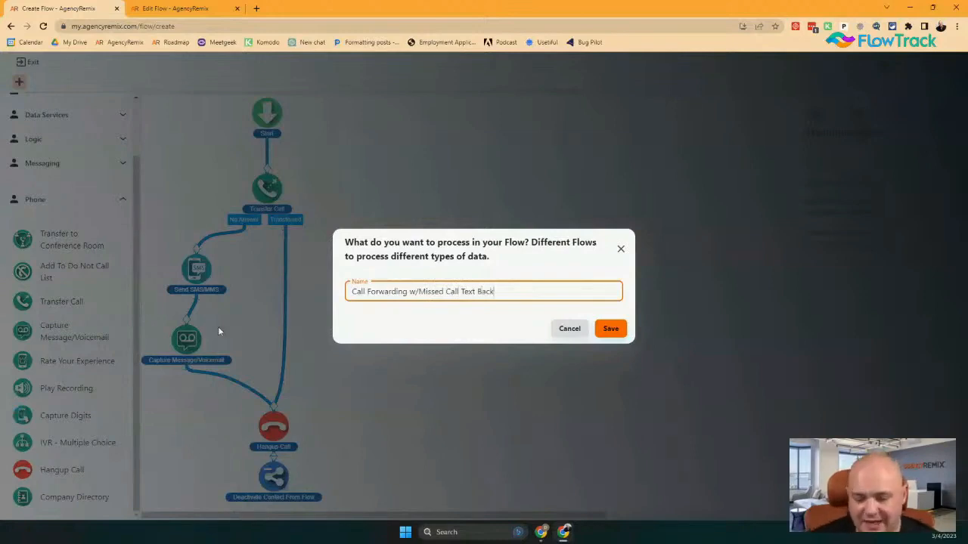
left_click(611, 328)
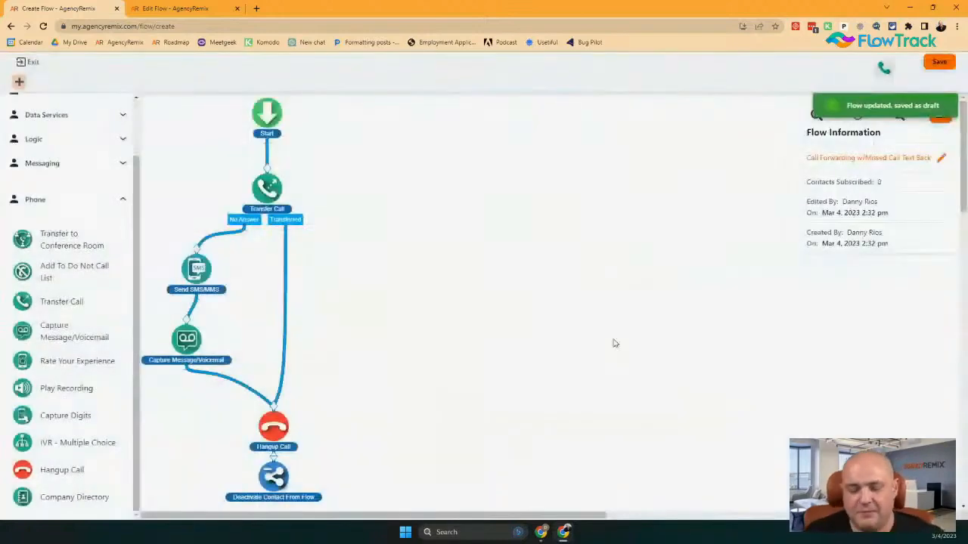